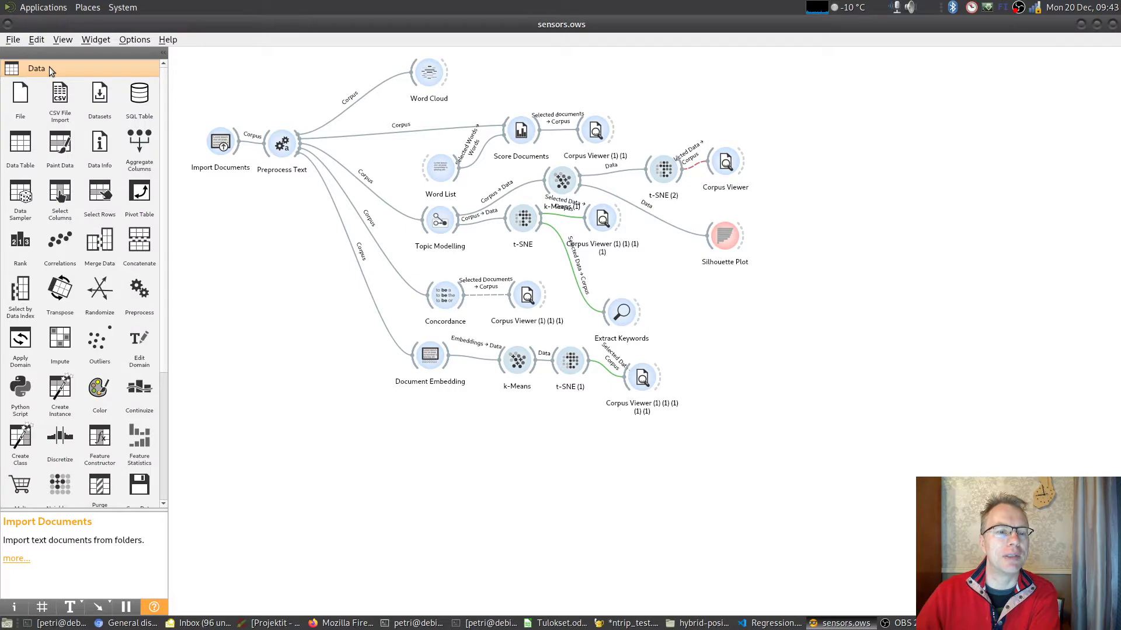
- Look through the available widgets in the Data, Visualize and Text Mining categories
{"action": "scroll", "coordinate": [56, 391], "scroll_direction": "down", "scroll_amount": 5}
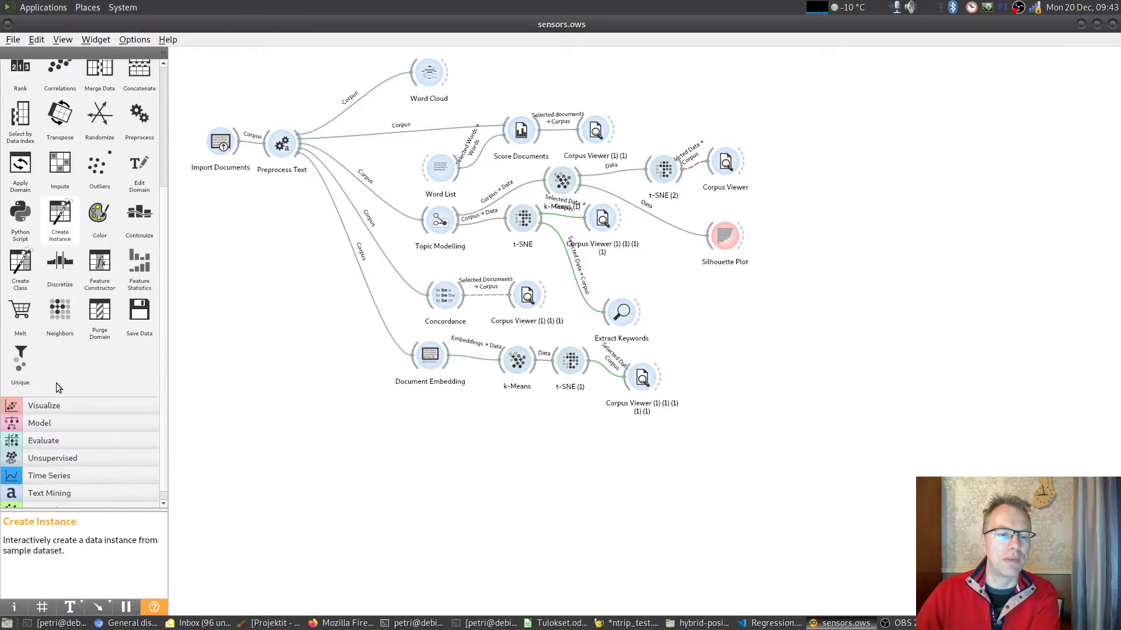
{"action": "left_click", "coordinate": [68, 407]}
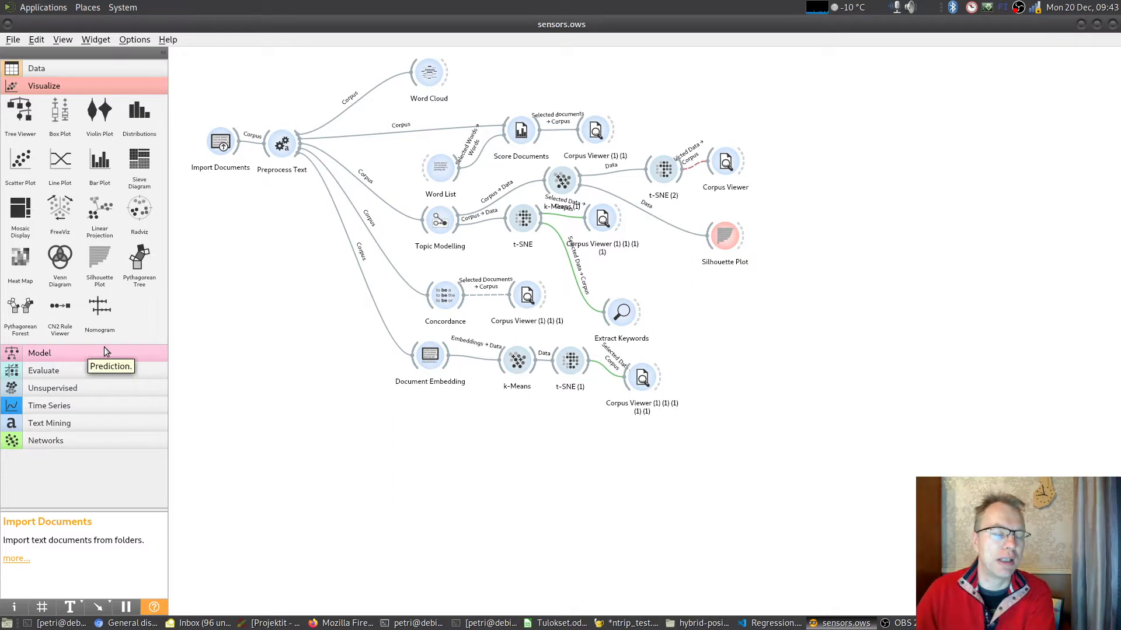
{"action": "left_click", "coordinate": [82, 422]}
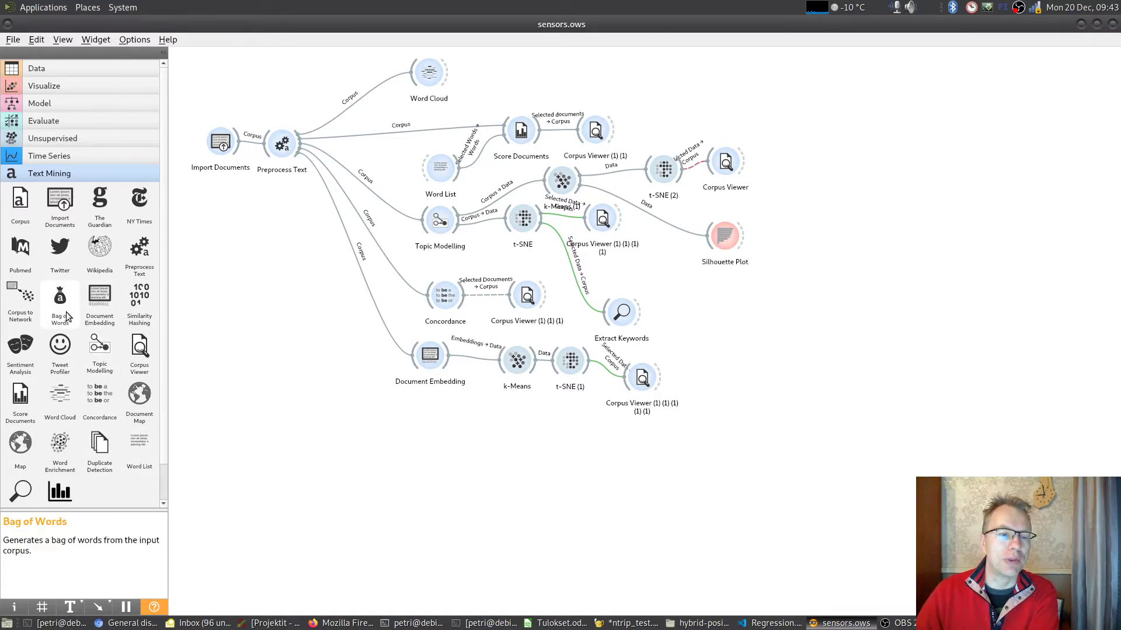
- Place a Bag of Words widget on the empty canvas below Import Documents and delete it again
{"action": "left_click_drag", "start_coordinate": [64, 303], "coordinate": [231, 315]}
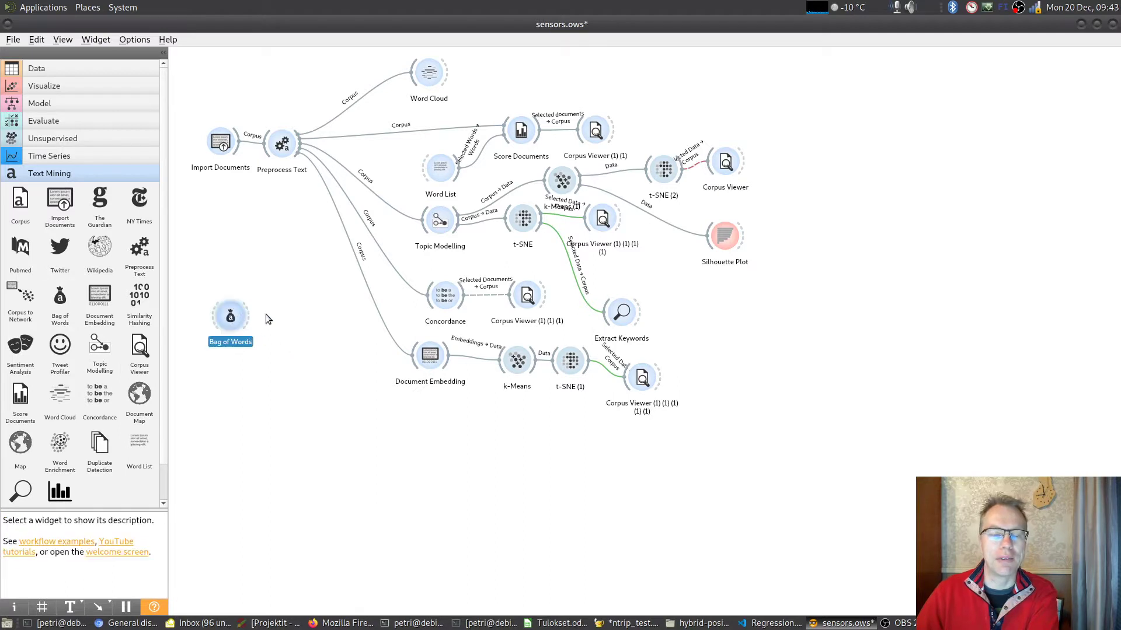
{"action": "left_click_drag", "start_coordinate": [196, 274], "coordinate": [281, 366]}
{"action": "key", "text": "Delete"}
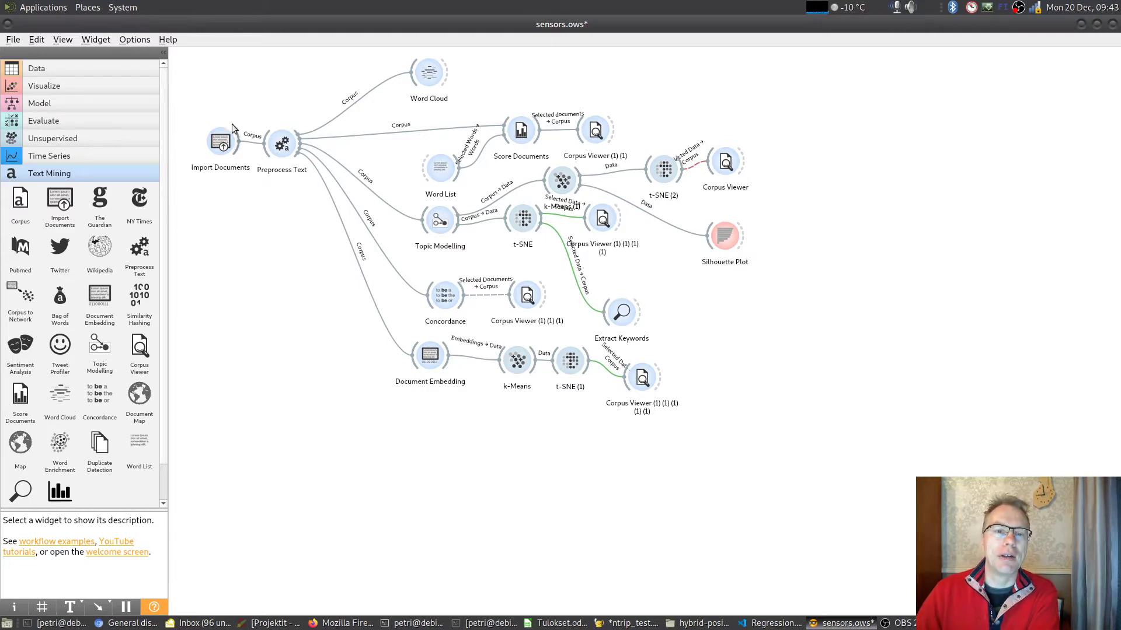
- Review the source folder and options of the Import Documents widget and close its window
{"action": "double_click", "coordinate": [221, 143]}
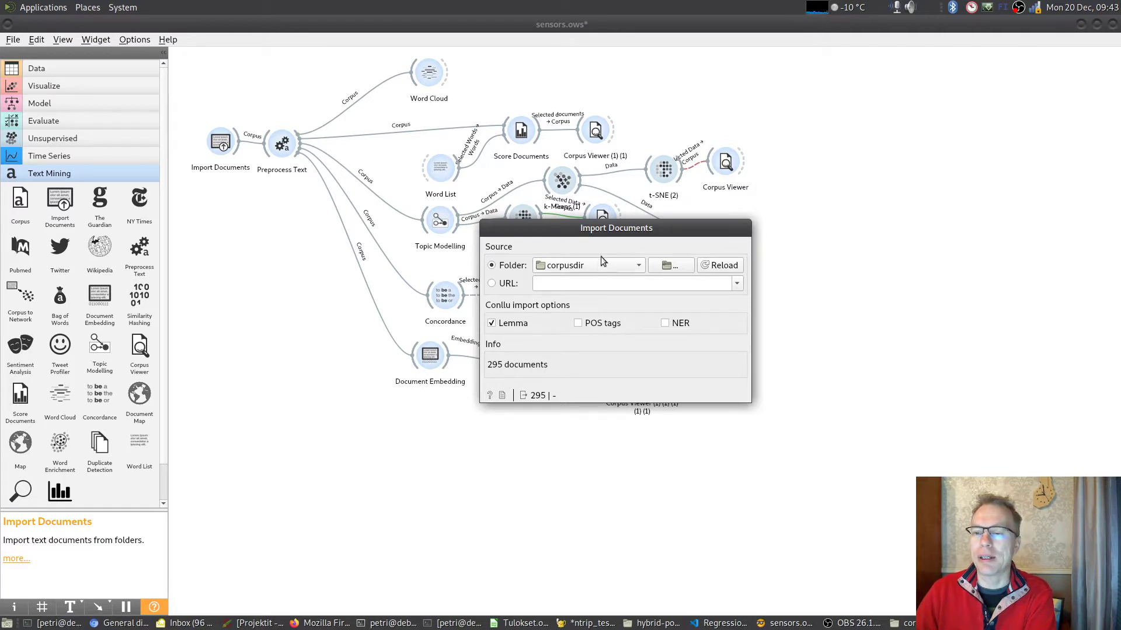
{"action": "right_click", "coordinate": [666, 228]}
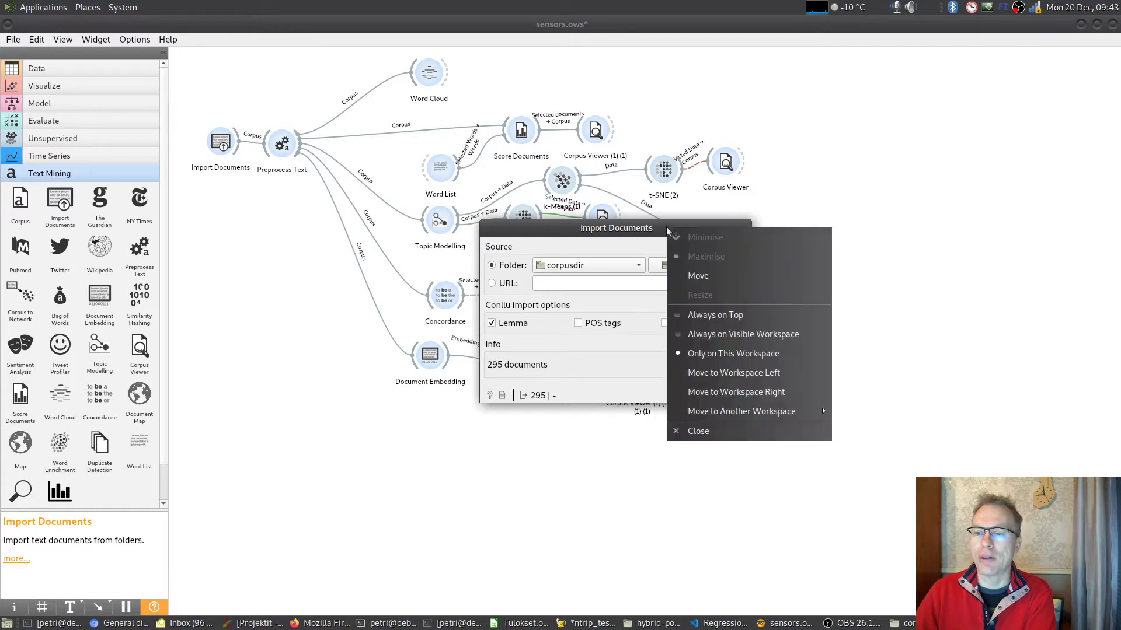
{"action": "left_click", "coordinate": [704, 436]}
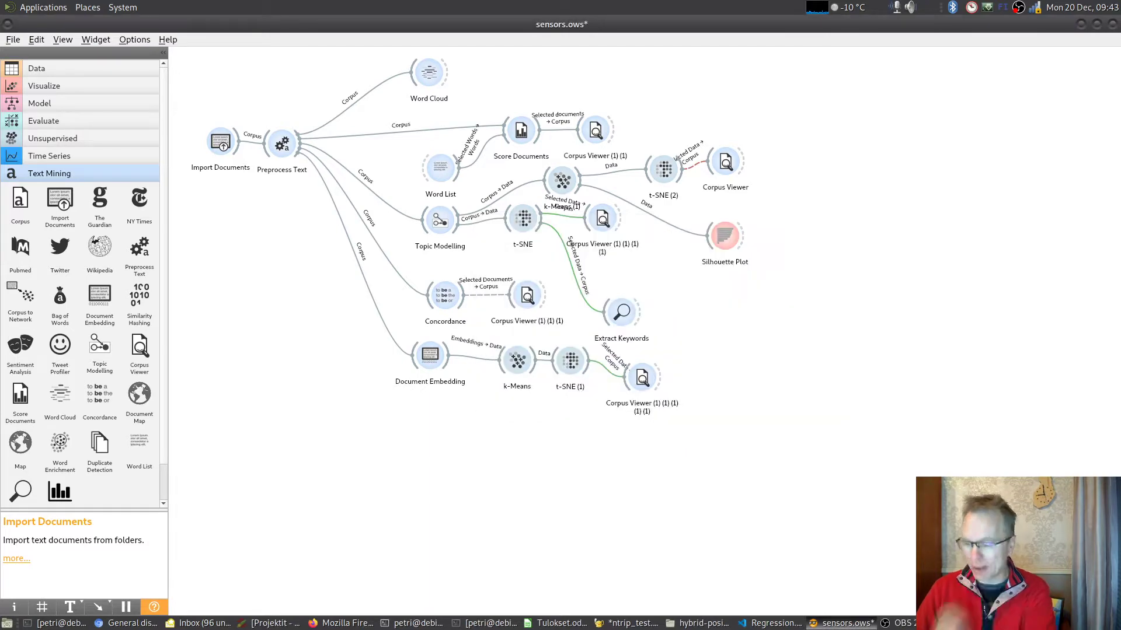
- Switch to the file manager showing the corpusdir folder and look through its text files
{"action": "left_click", "coordinate": [983, 623]}
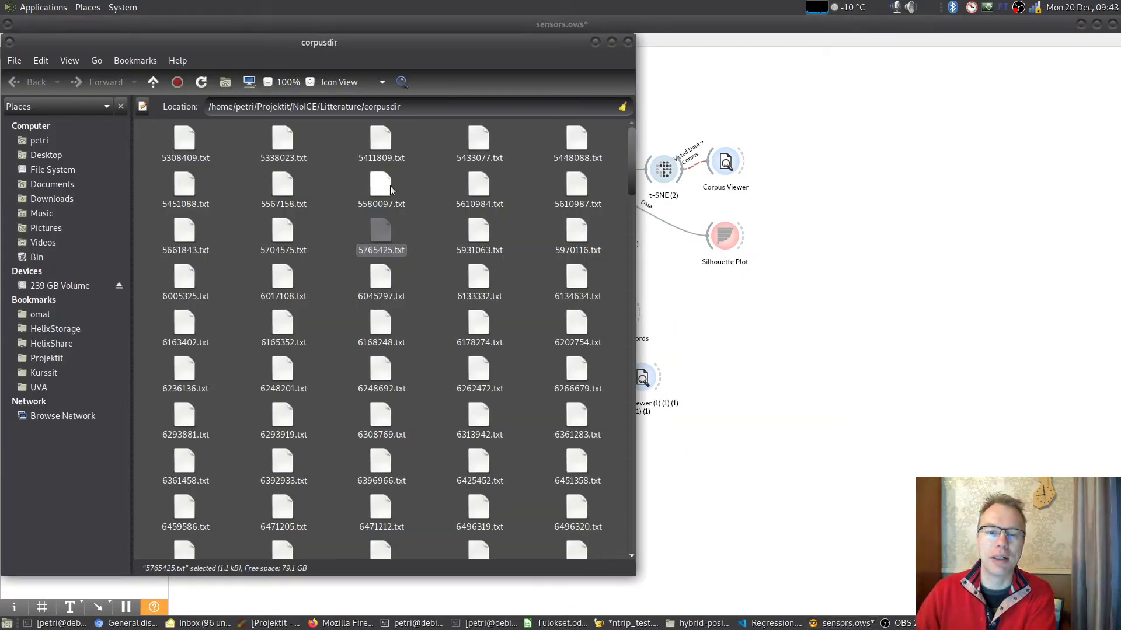
{"action": "scroll", "coordinate": [401, 190], "scroll_direction": "down", "scroll_amount": 1}
{"action": "scroll", "coordinate": [401, 191], "scroll_direction": "down", "scroll_amount": 1}
{"action": "left_click_drag", "start_coordinate": [631, 180], "coordinate": [594, 153]}
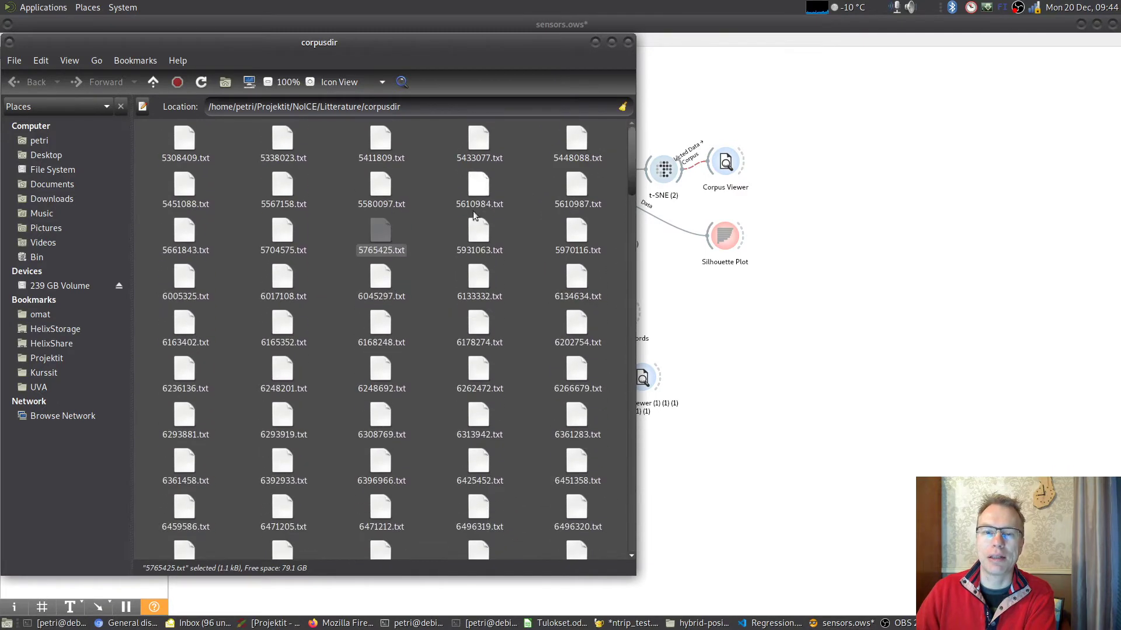
- Open 5765425.txt, highlight its title, year and abstract in turn to examine the document structure, and close the file
{"action": "double_click", "coordinate": [380, 233]}
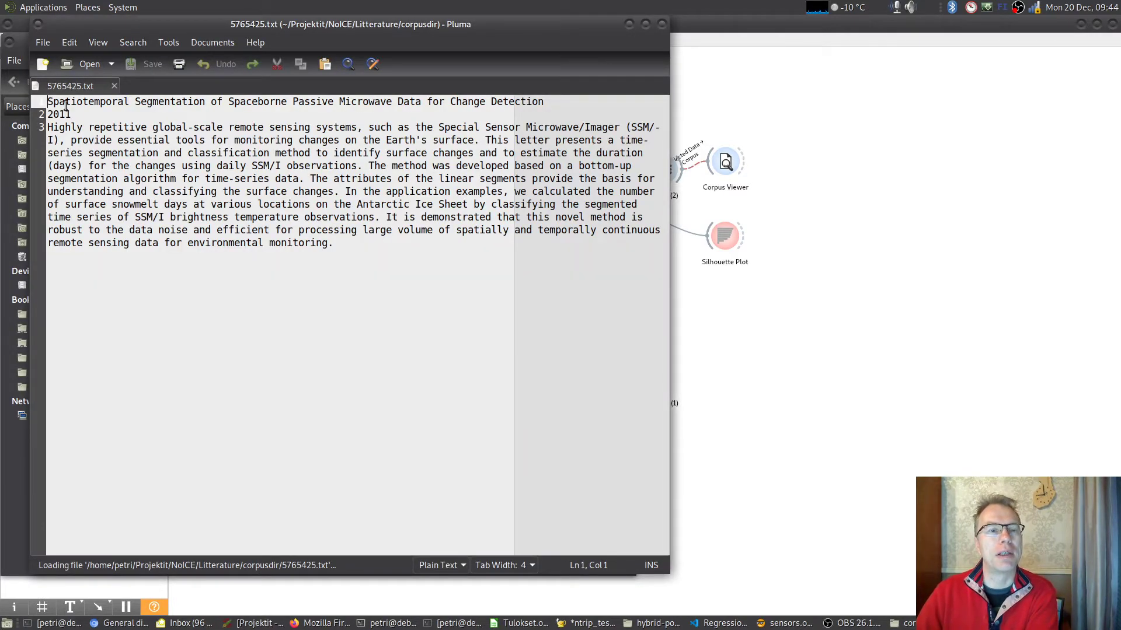
{"action": "left_click_drag", "start_coordinate": [49, 101], "coordinate": [569, 104]}
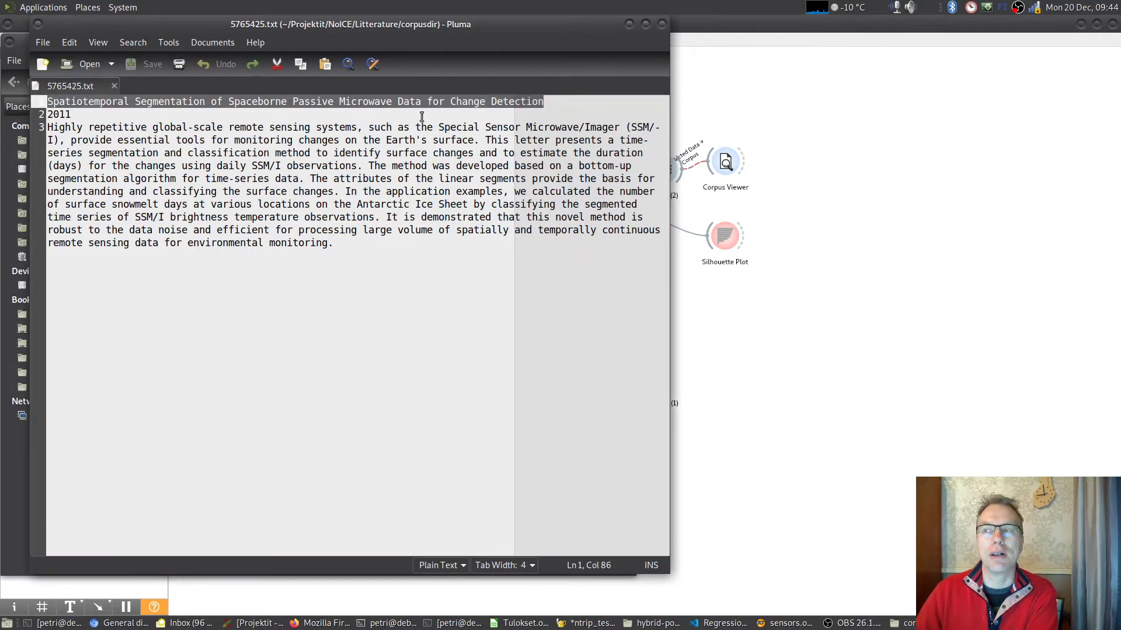
{"action": "double_click", "coordinate": [53, 113]}
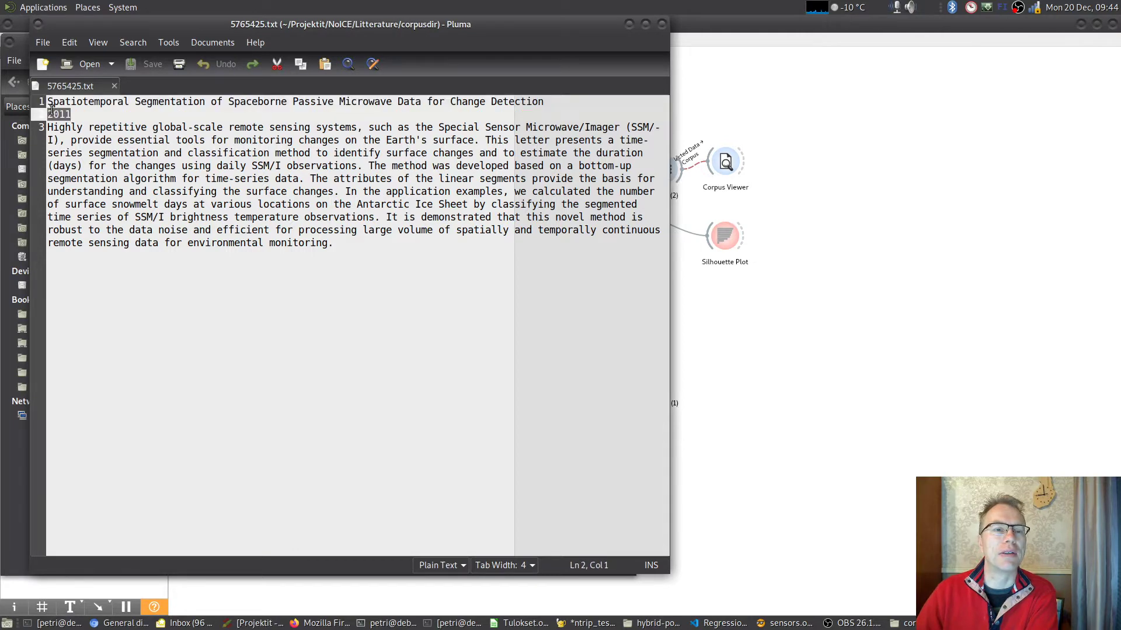
{"action": "left_click_drag", "start_coordinate": [51, 126], "coordinate": [380, 261]}
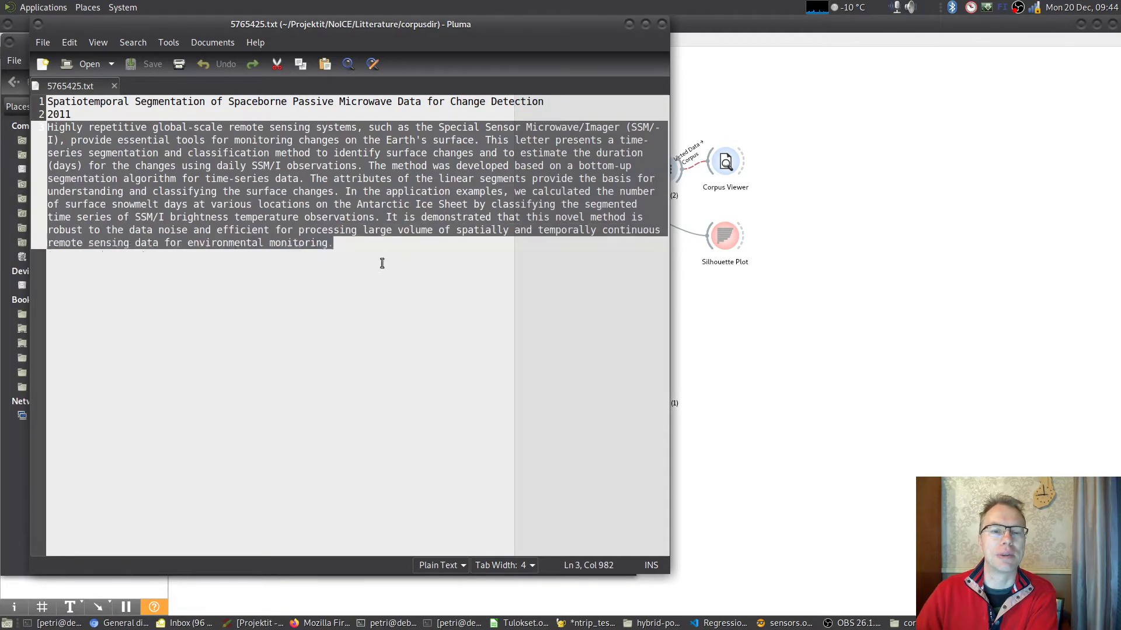
{"action": "left_click", "coordinate": [468, 320]}
{"action": "left_click", "coordinate": [662, 23]}
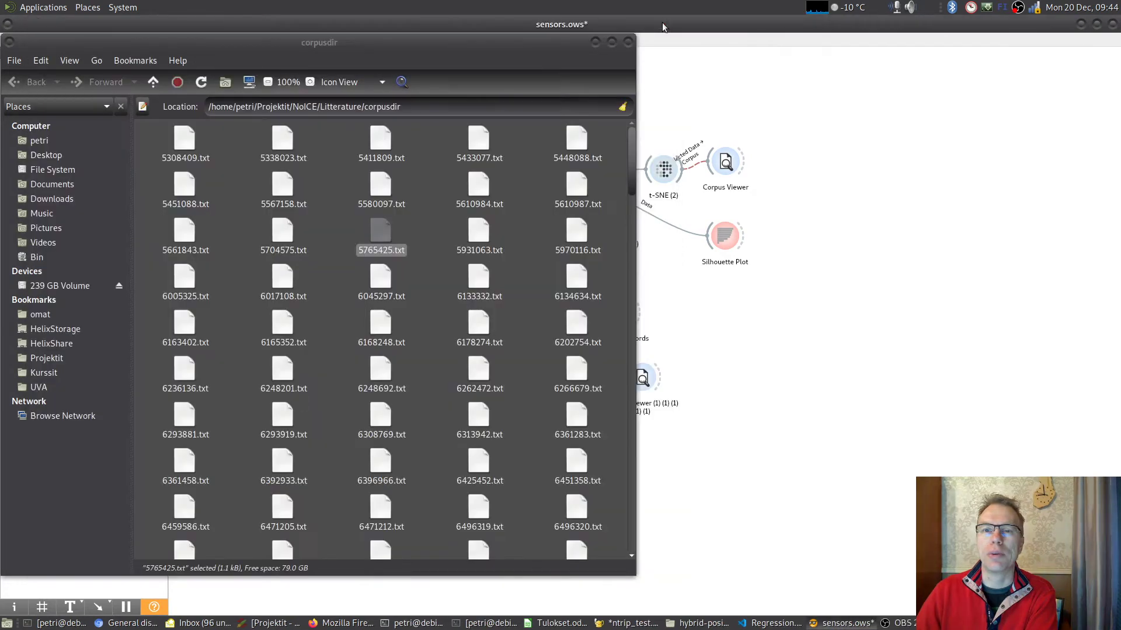
- Return to the Orange workflow, recheck the Import Documents settings and close the dialog
{"action": "left_click", "coordinate": [836, 200]}
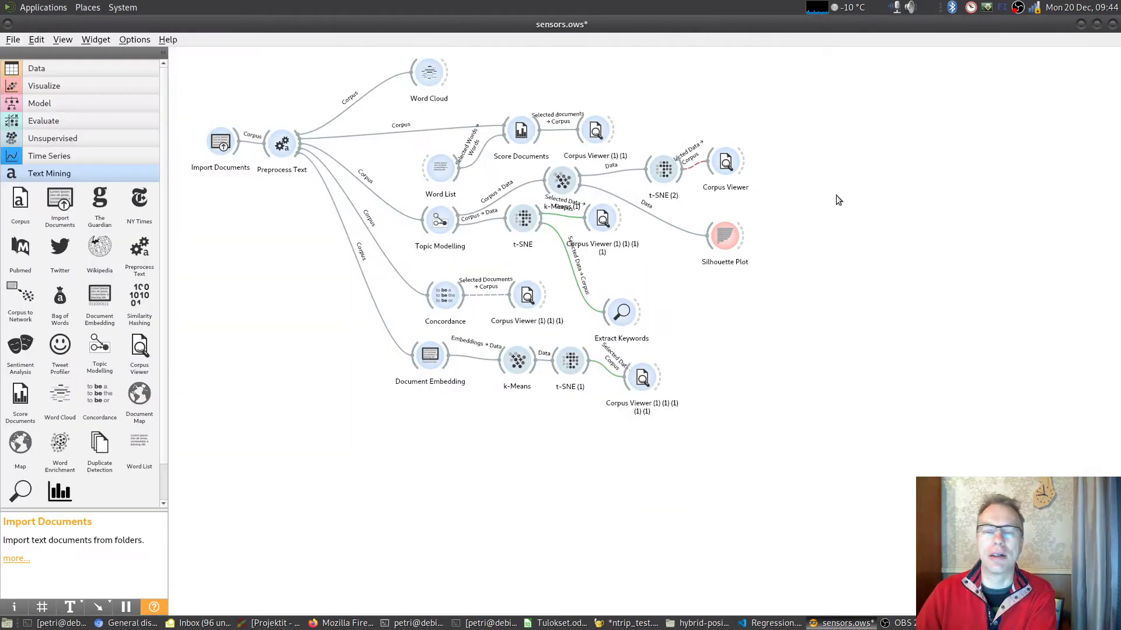
{"action": "double_click", "coordinate": [232, 145]}
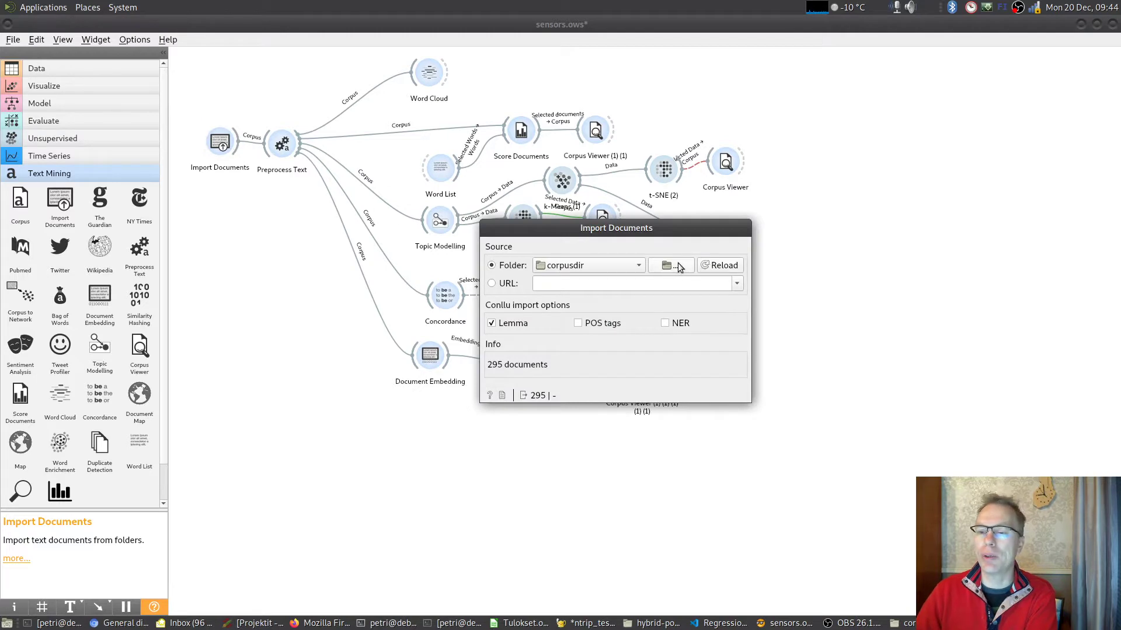
{"action": "right_click", "coordinate": [734, 230]}
{"action": "left_click", "coordinate": [777, 434]}
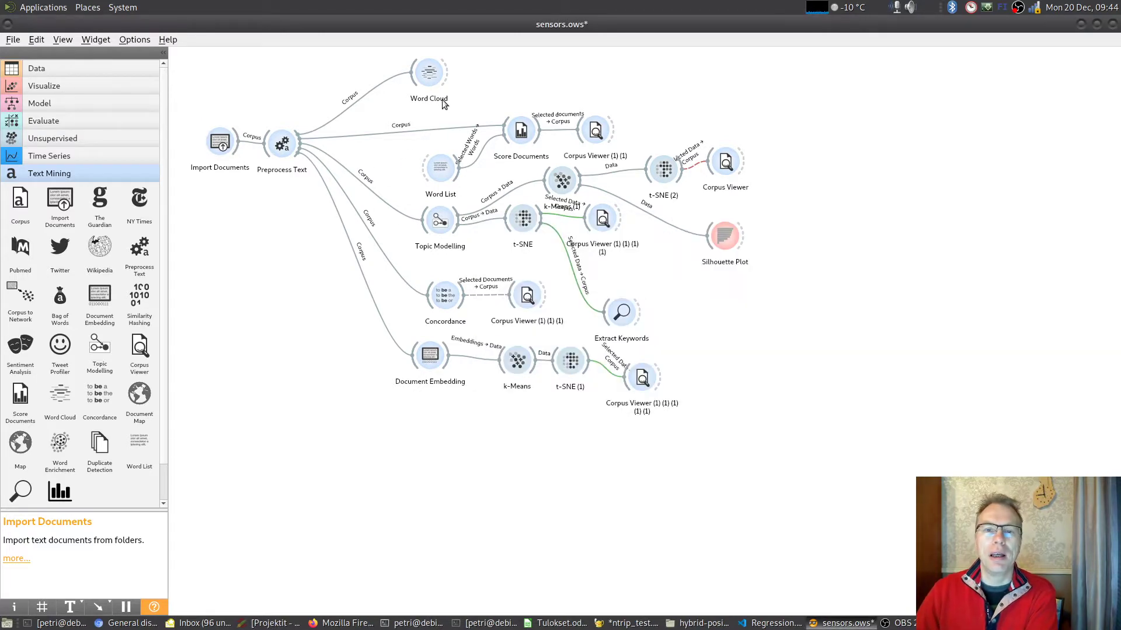
- Review the transformation, tokenization, filtering and normalization settings of the Preprocess Text widget and close its window
{"action": "double_click", "coordinate": [278, 140]}
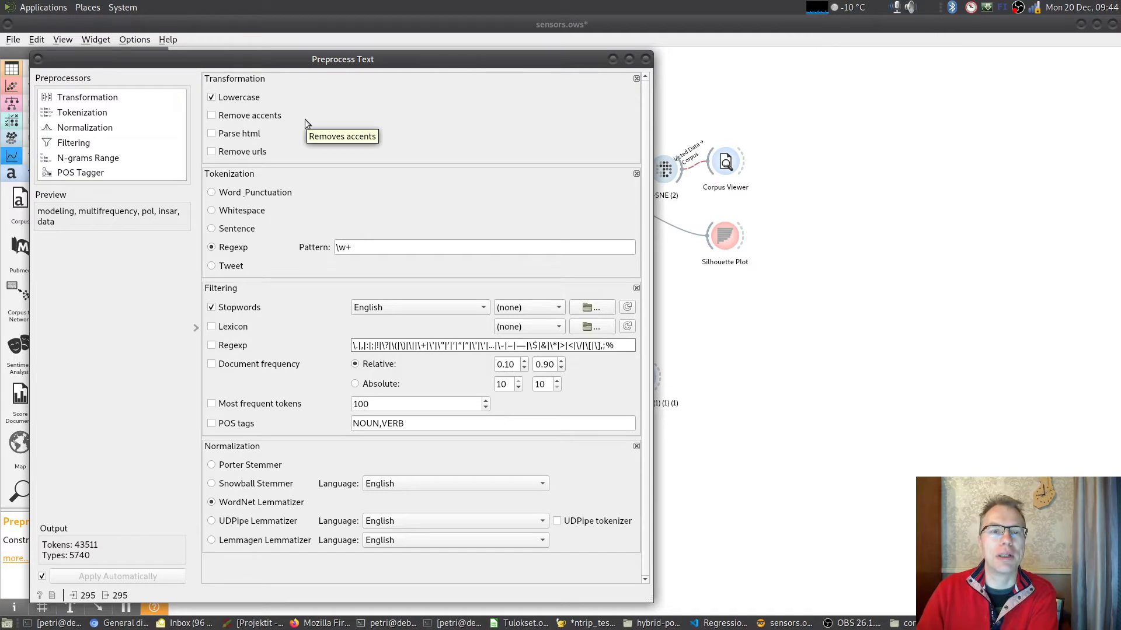
{"action": "left_click_drag", "start_coordinate": [253, 65], "coordinate": [275, 63]}
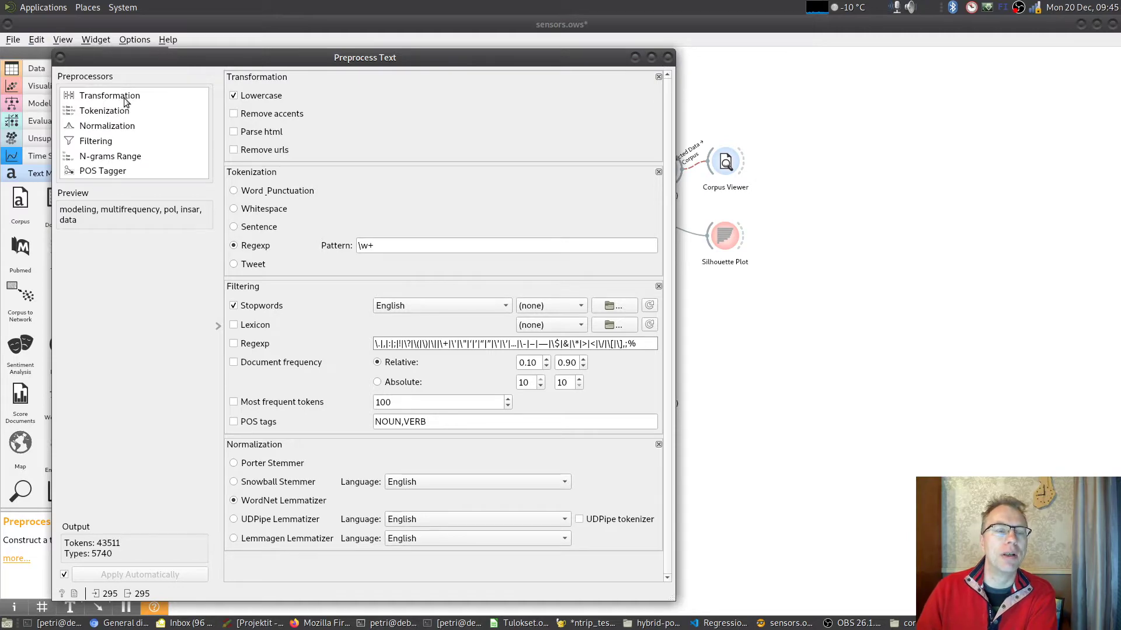
{"action": "left_click", "coordinate": [667, 57]}
- Open the Word Cloud to examine the word weights, select the word "paper" in the cloud, and close the window
{"action": "mouse_move", "coordinate": [430, 81]}
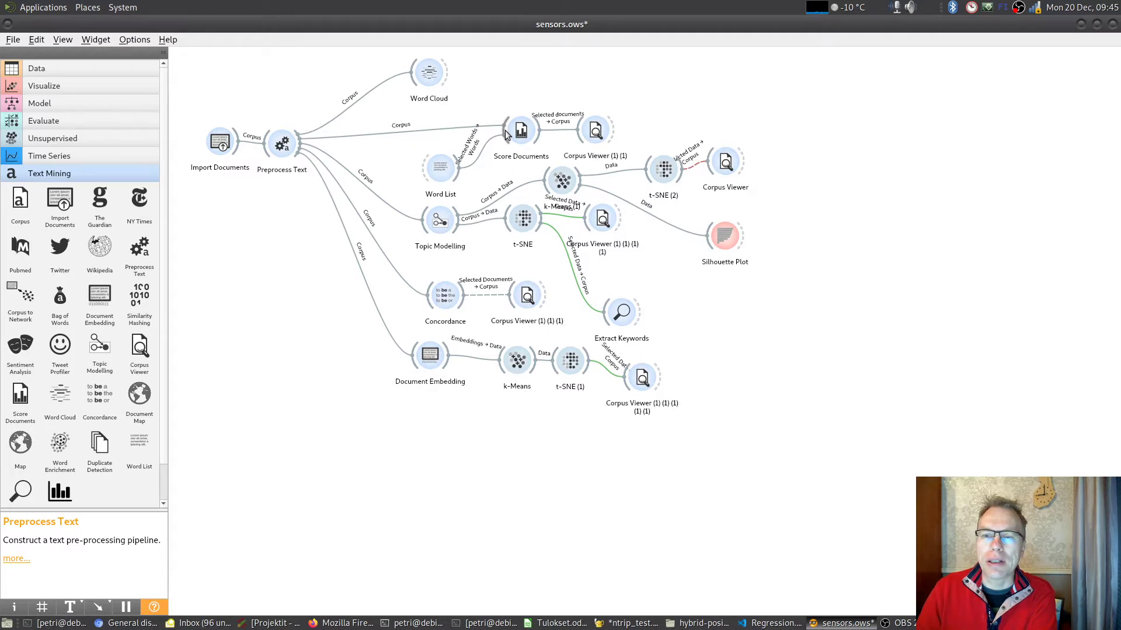
{"action": "mouse_move", "coordinate": [596, 129]}
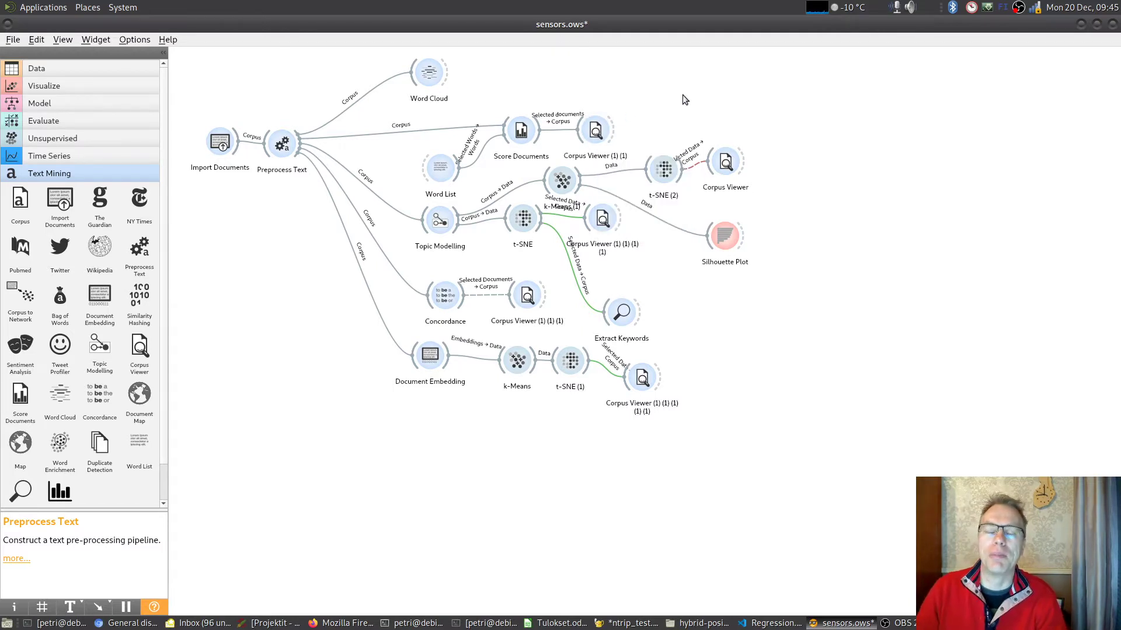
{"action": "double_click", "coordinate": [432, 72]}
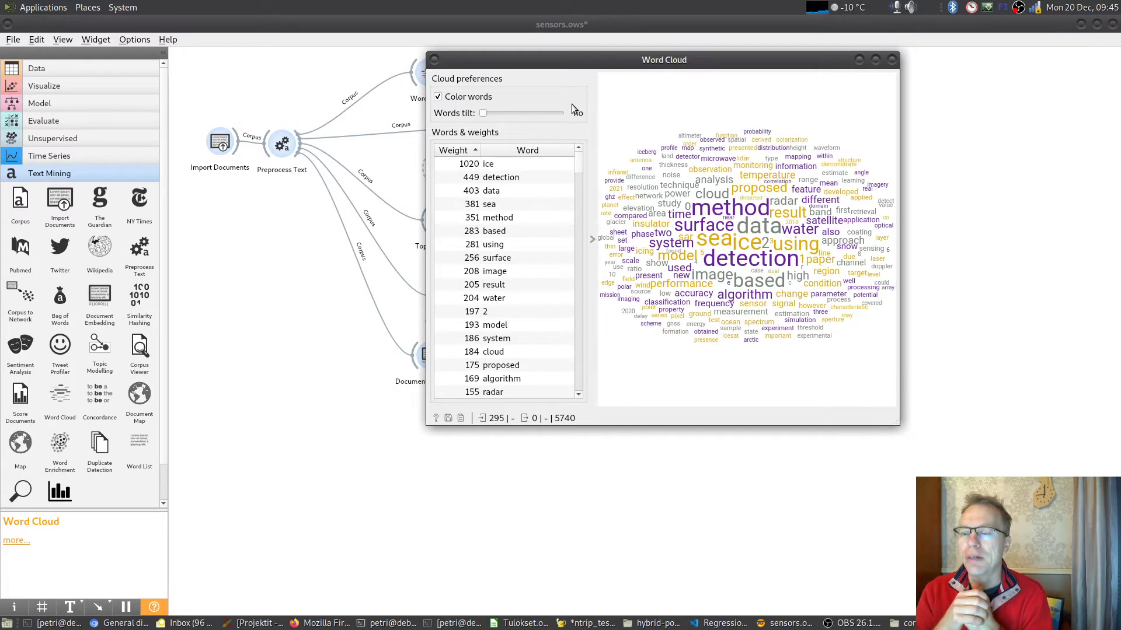
{"action": "left_click_drag", "start_coordinate": [595, 61], "coordinate": [186, 206]}
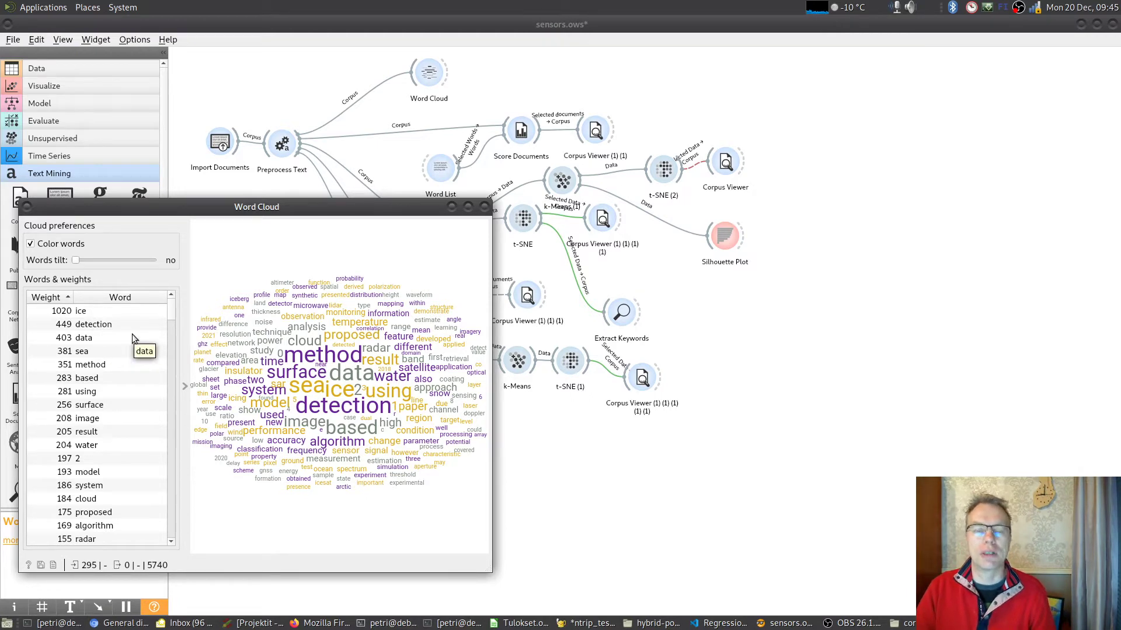
{"action": "left_click", "coordinate": [416, 409]}
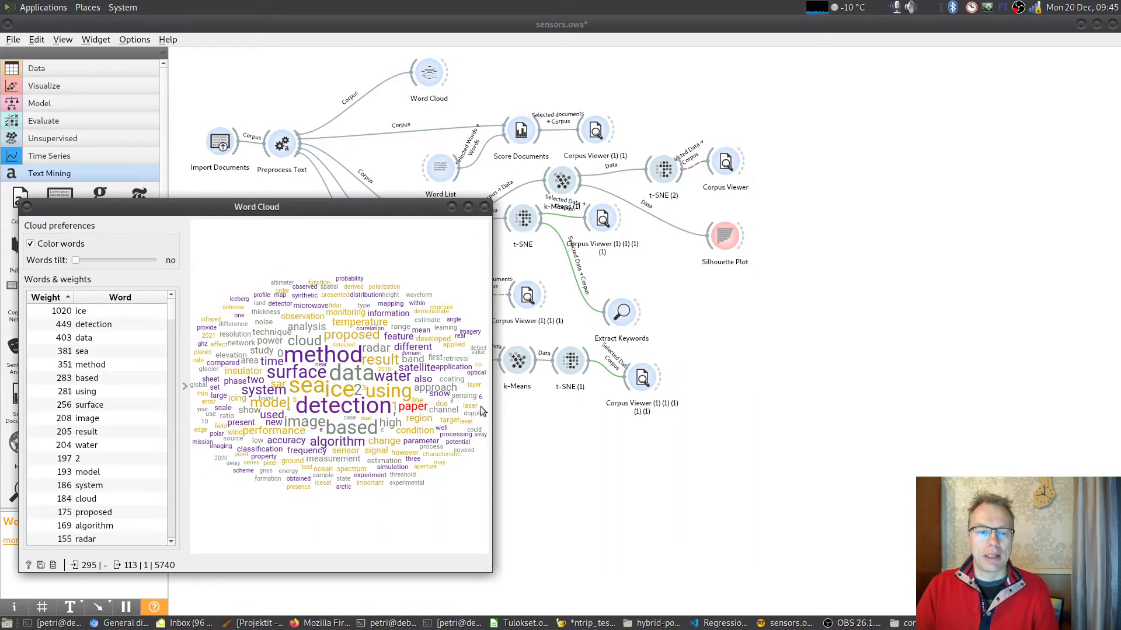
{"action": "left_click", "coordinate": [485, 207]}
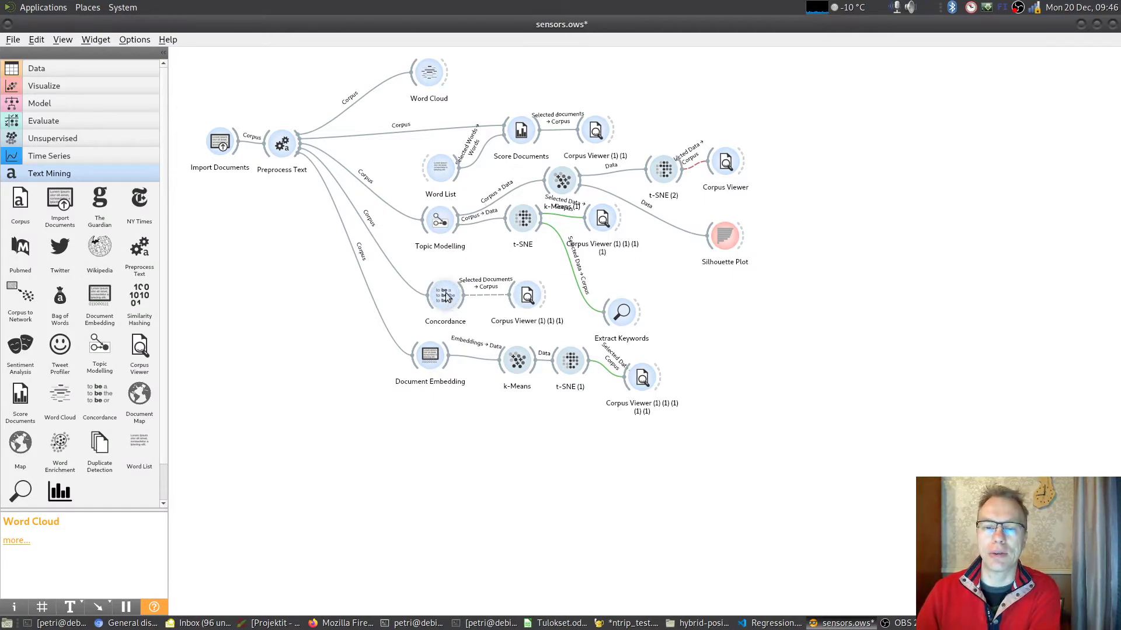
- Query the Concordance widget for "snow" and look through the matching lines
{"action": "mouse_move", "coordinate": [447, 297]}
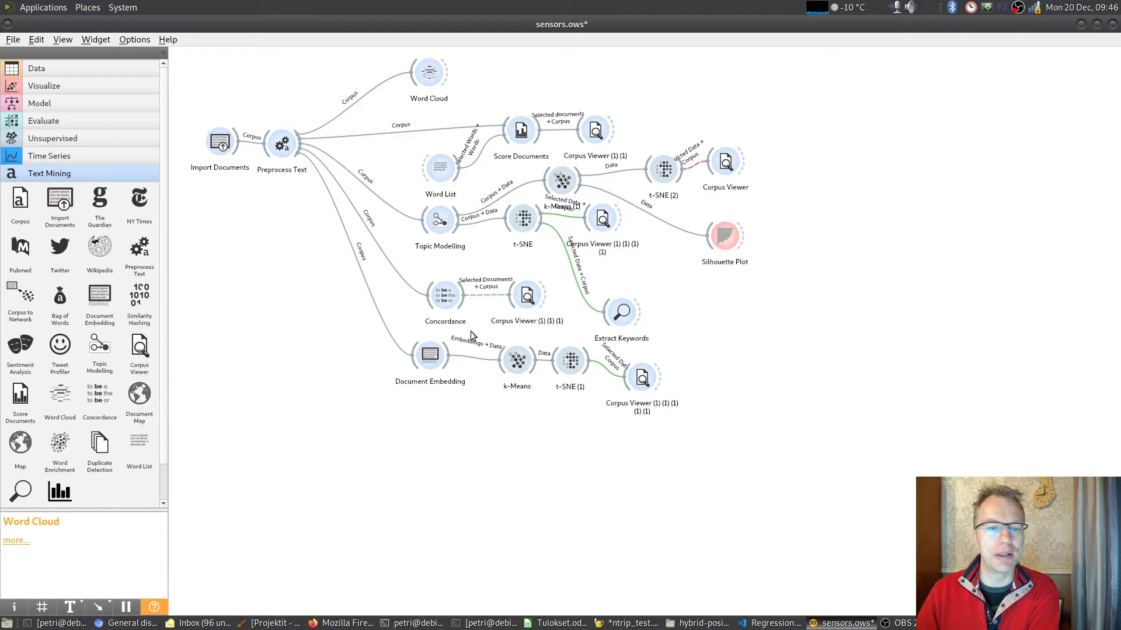
{"action": "double_click", "coordinate": [440, 294]}
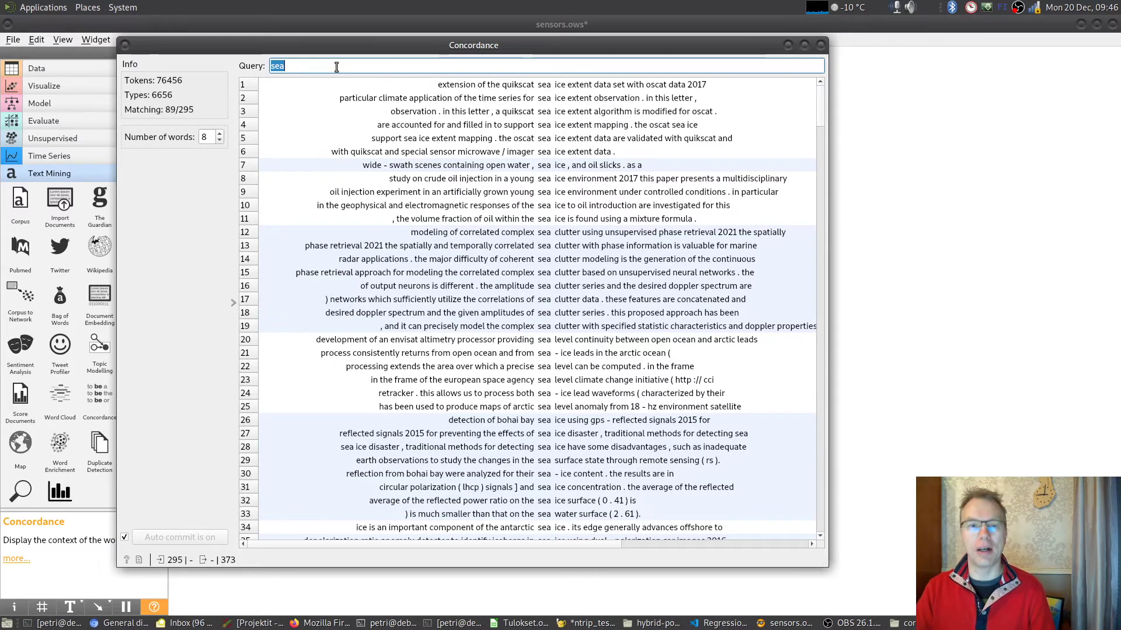
{"action": "type", "text": "snow"}
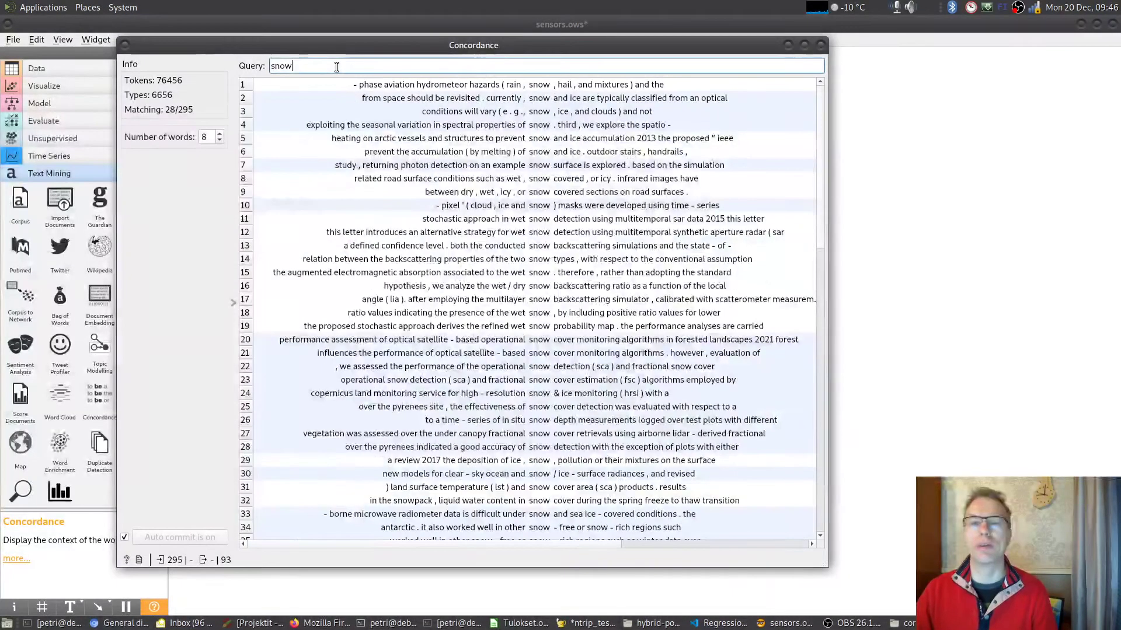
{"action": "scroll", "coordinate": [559, 327], "scroll_direction": "down", "scroll_amount": 2}
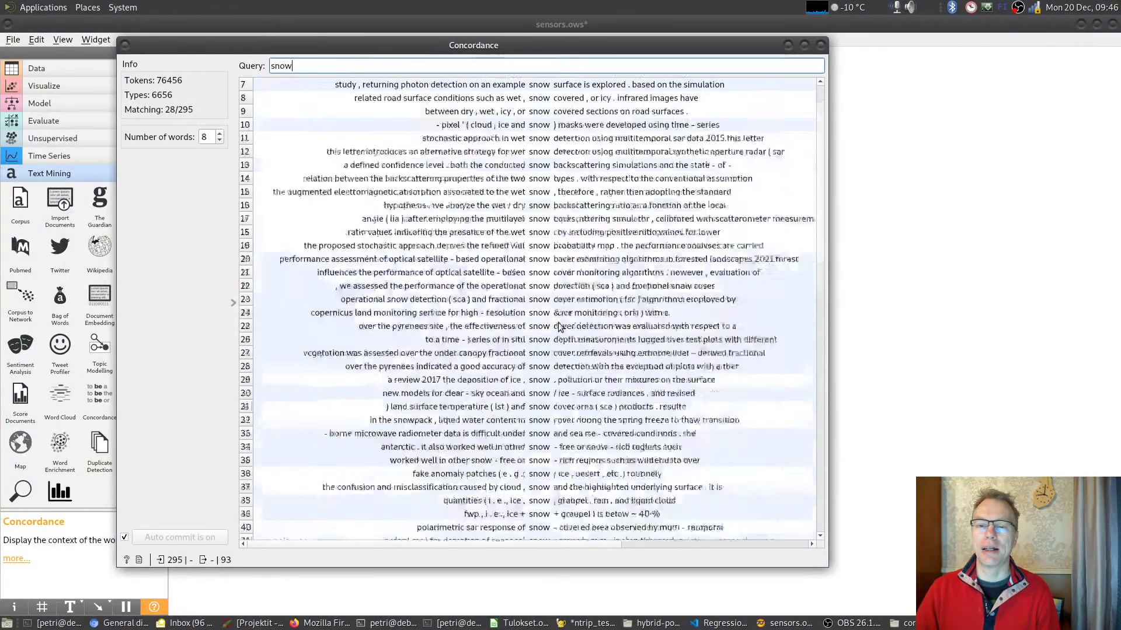
{"action": "scroll", "coordinate": [559, 327], "scroll_direction": "down", "scroll_amount": 4}
- Select the document covering concordance lines 11–19 and open the Corpus Viewer connected to Concordance alongside
{"action": "left_click", "coordinate": [556, 137]}
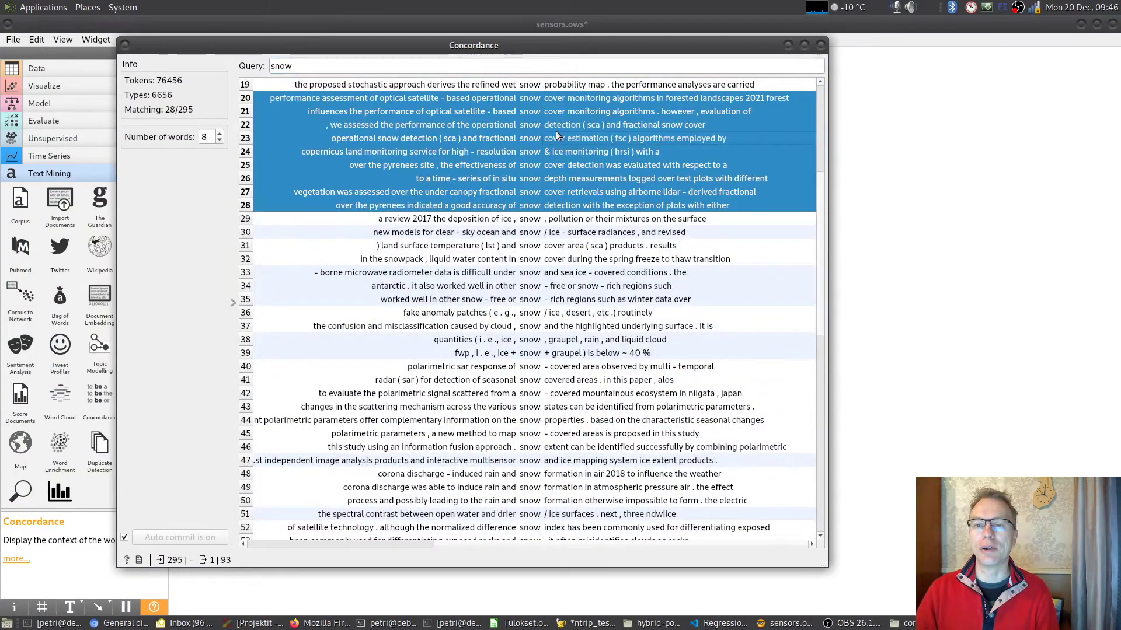
{"action": "scroll", "coordinate": [557, 138], "scroll_direction": "up", "scroll_amount": 4}
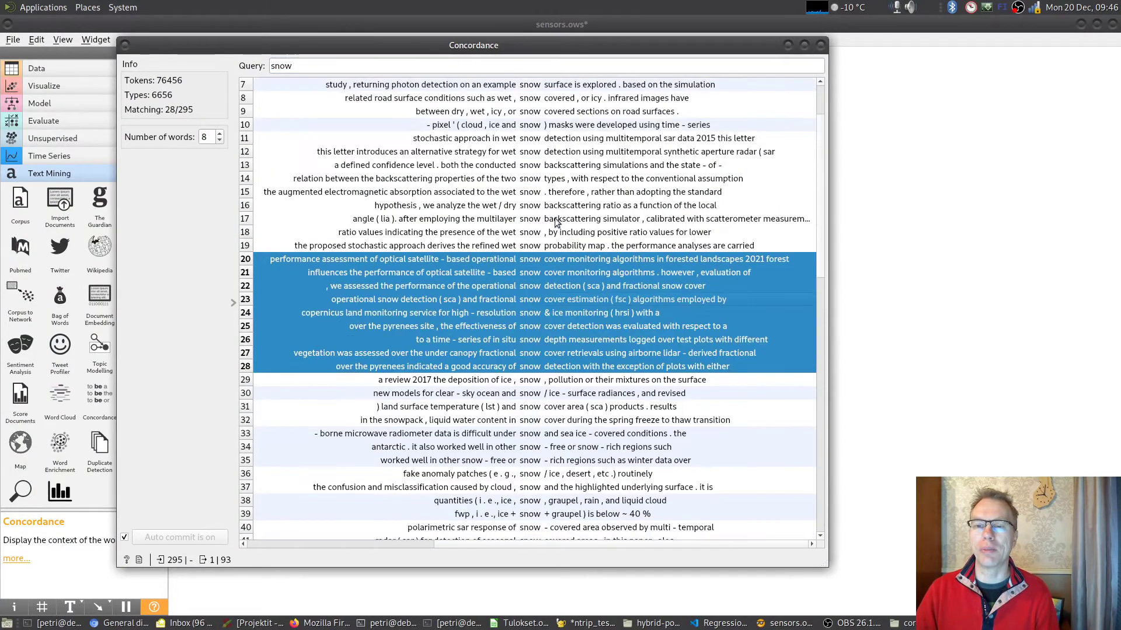
{"action": "left_click", "coordinate": [552, 185]}
{"action": "left_click_drag", "start_coordinate": [647, 259], "coordinate": [182, 277]}
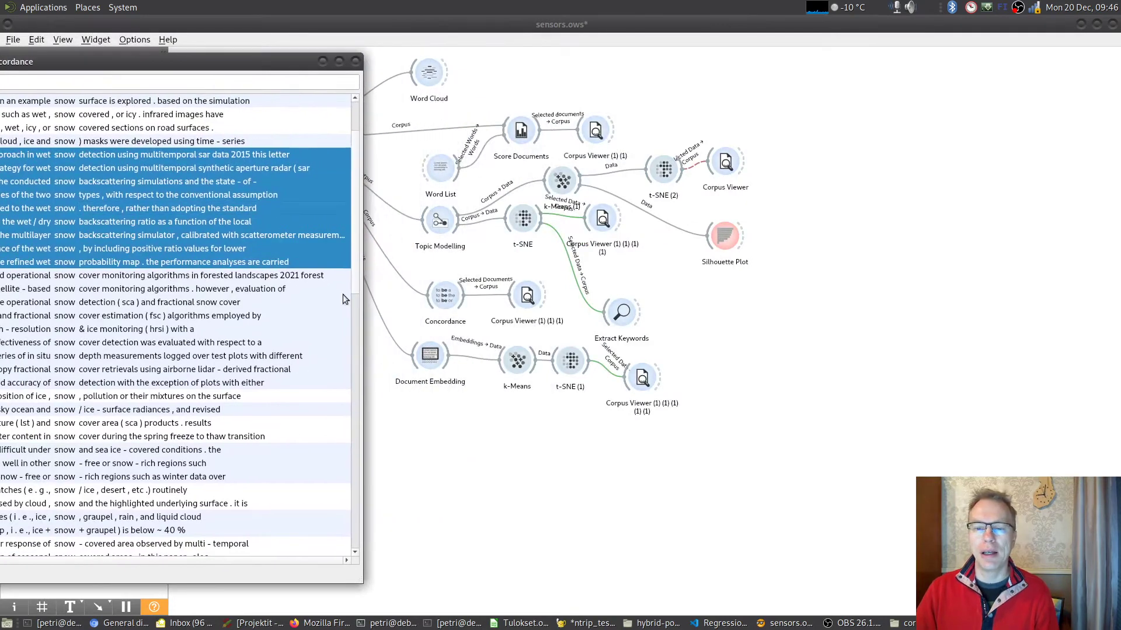
{"action": "double_click", "coordinate": [528, 294]}
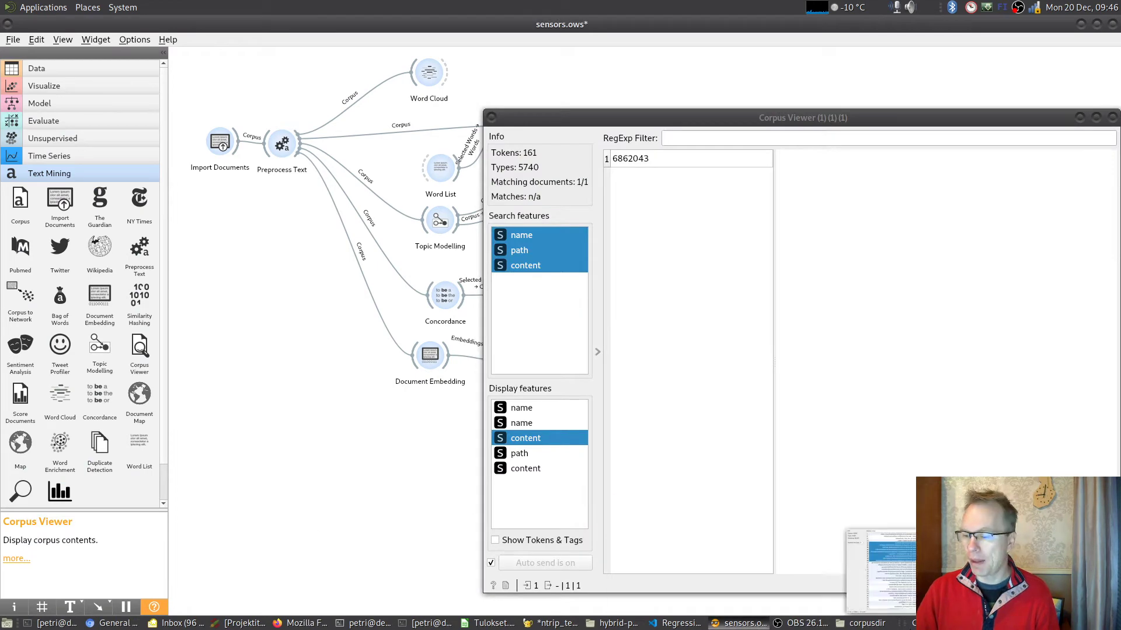
- Bring the Concordance window back into view and select the document on snow cover monitoring in forested landscapes
{"action": "left_click", "coordinate": [935, 624]}
{"action": "left_click", "coordinate": [190, 314]}
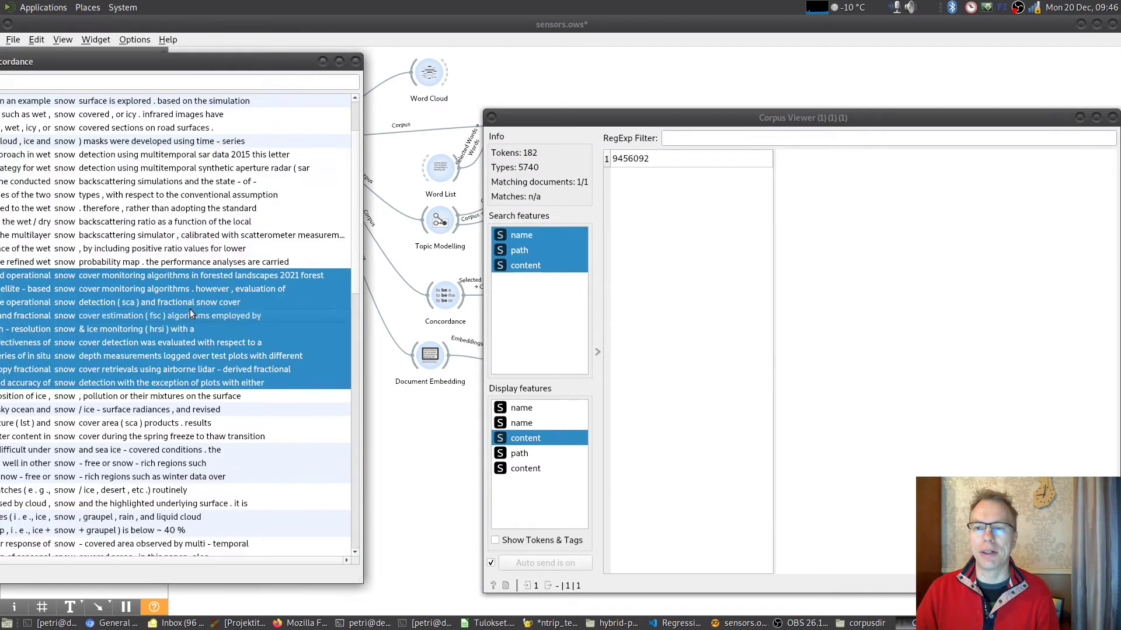
- Display the text of document 9456092 in the Corpus Viewer and highlight "Snow Cover" in its title
{"action": "left_click", "coordinate": [634, 160]}
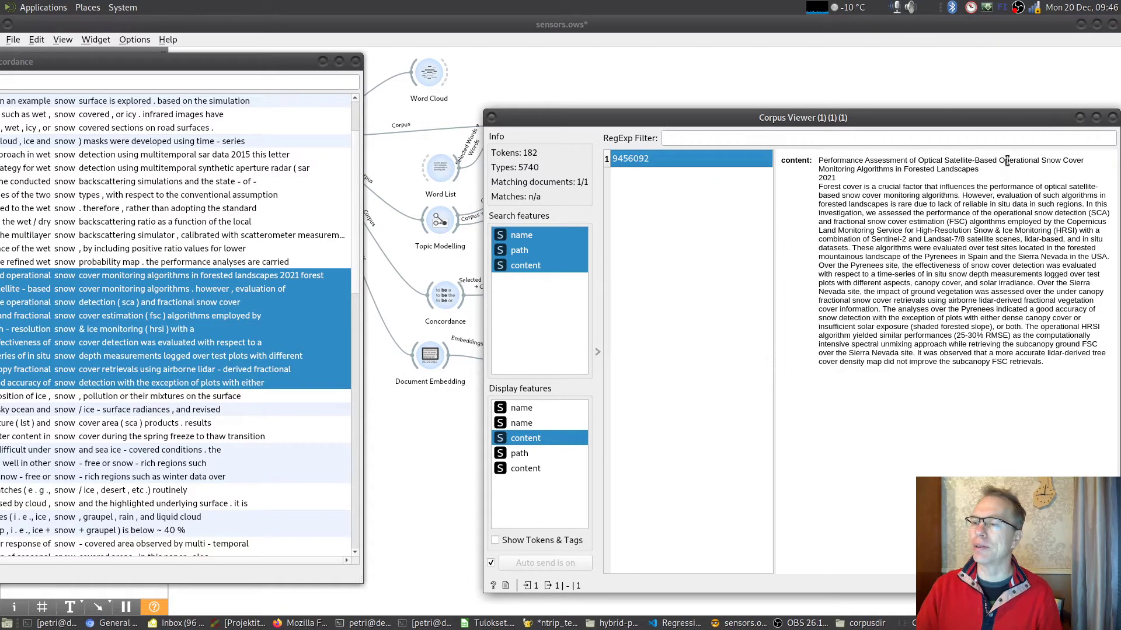
{"action": "left_click_drag", "start_coordinate": [1041, 162], "coordinate": [1077, 161]}
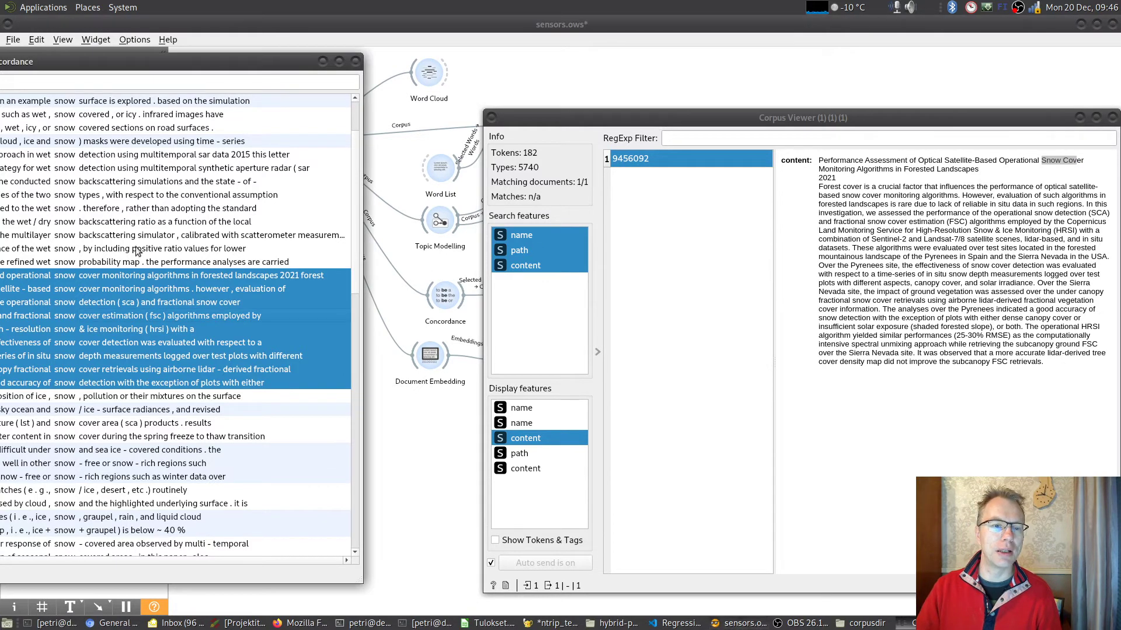
- Shift the Concordance window to show more context and add the wet snow detection document and the next four documents below to the selection
{"action": "left_click_drag", "start_coordinate": [137, 247], "coordinate": [293, 242]}
{"action": "left_click", "coordinate": [298, 193], "text": "ctrl"}
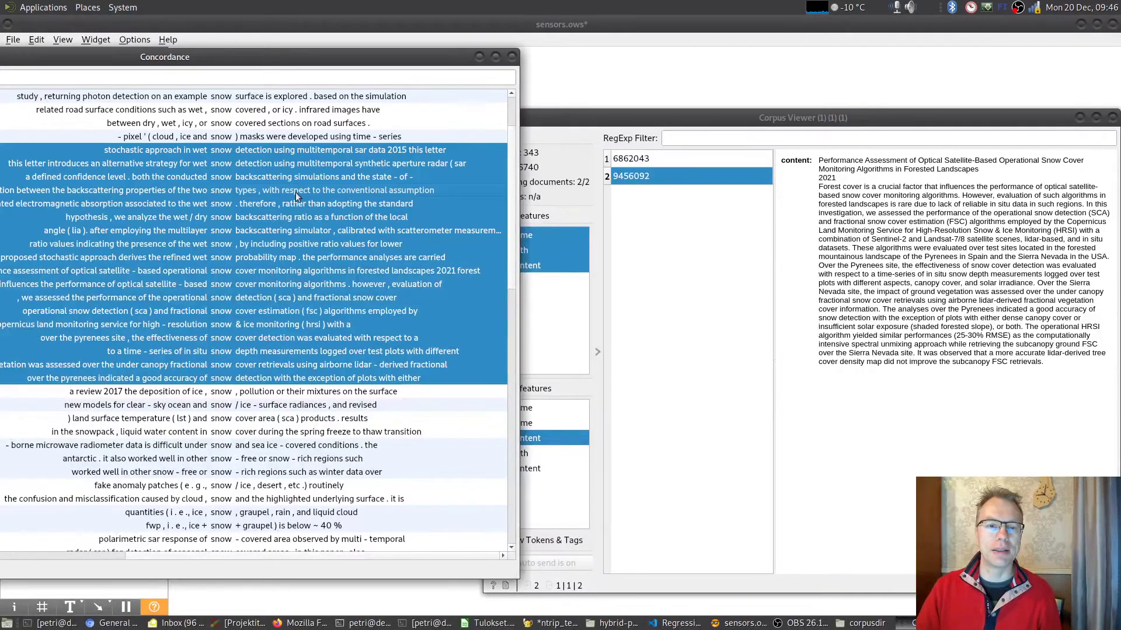
{"action": "left_click", "coordinate": [276, 392], "text": "ctrl"}
{"action": "left_click", "coordinate": [267, 405], "text": "ctrl"}
{"action": "left_click", "coordinate": [262, 419], "text": "ctrl"}
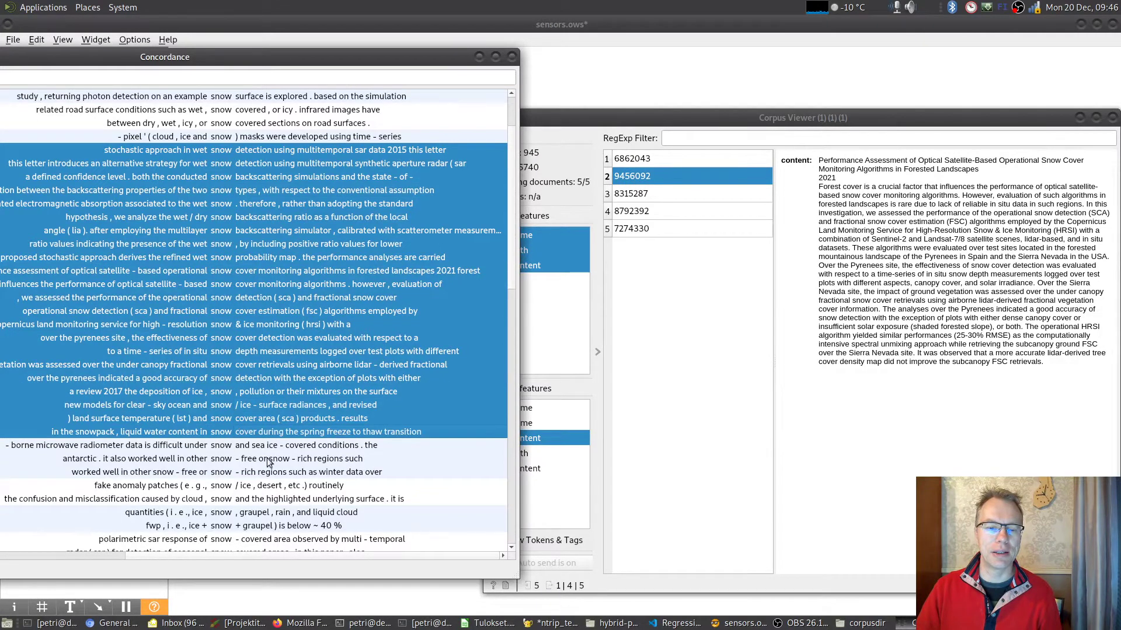
{"action": "left_click", "coordinate": [262, 456], "text": "ctrl"}
- Browse documents 8315287 through 6459586 in the Corpus Viewer, then close the Corpus Viewer and Concordance windows
{"action": "left_click", "coordinate": [654, 195]}
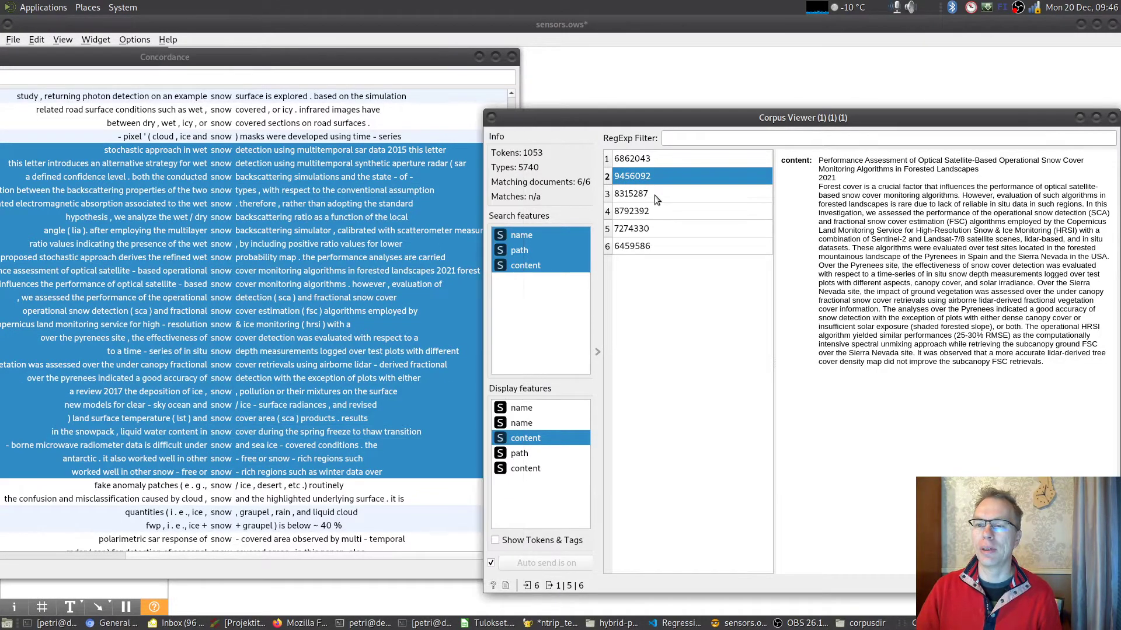
{"action": "left_click", "coordinate": [657, 209]}
{"action": "left_click", "coordinate": [676, 233]}
{"action": "left_click", "coordinate": [677, 240]}
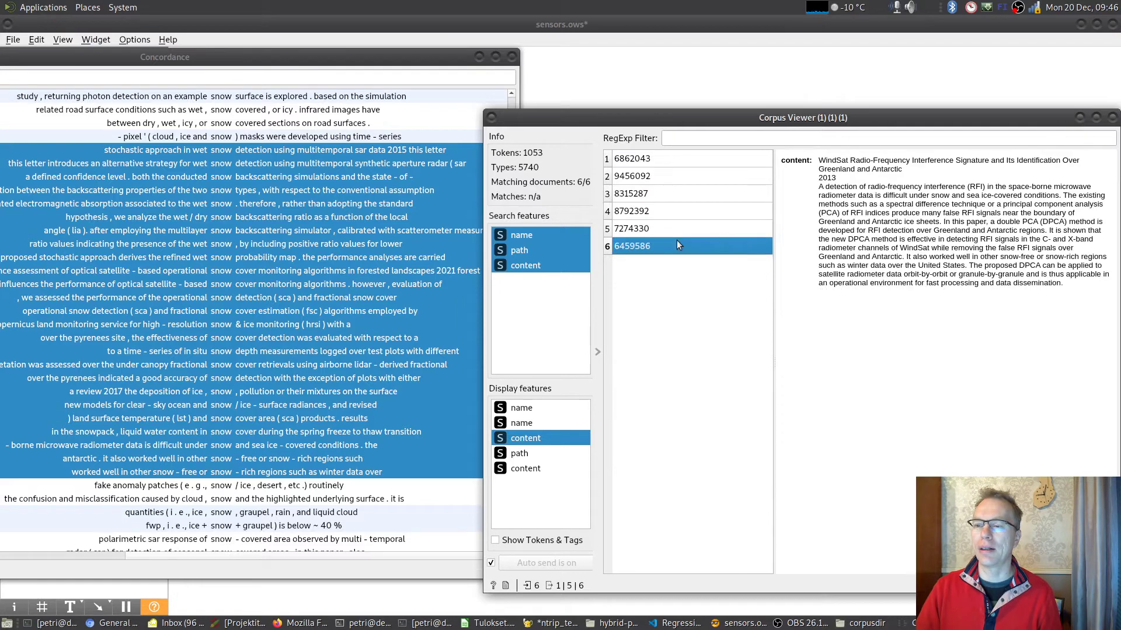
{"action": "left_click_drag", "start_coordinate": [826, 121], "coordinate": [556, 114]}
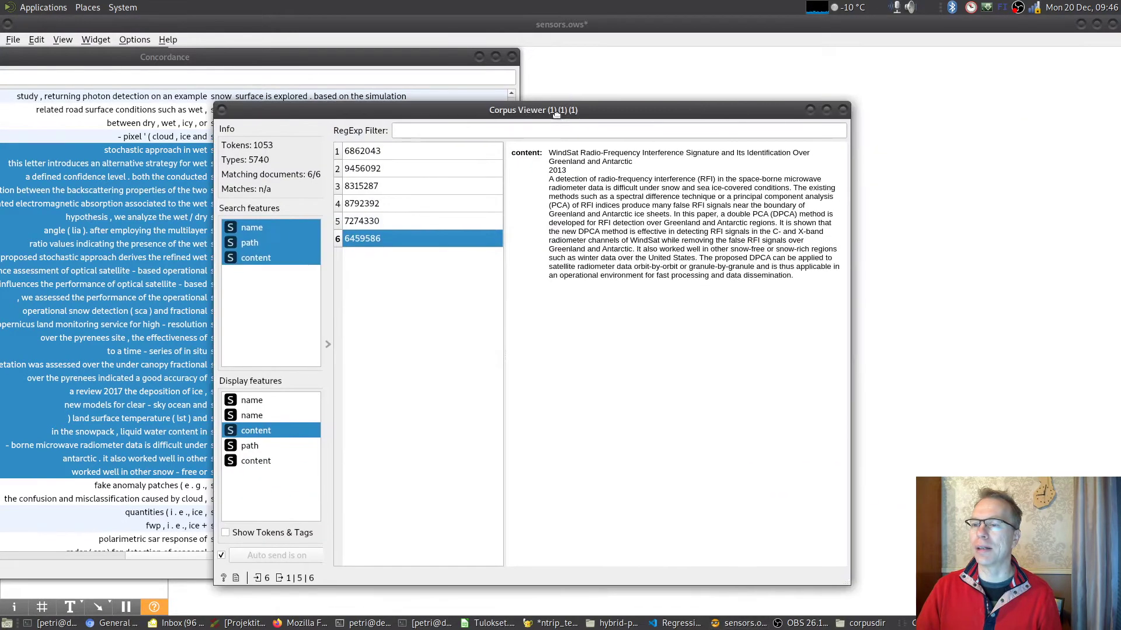
{"action": "left_click", "coordinate": [842, 110]}
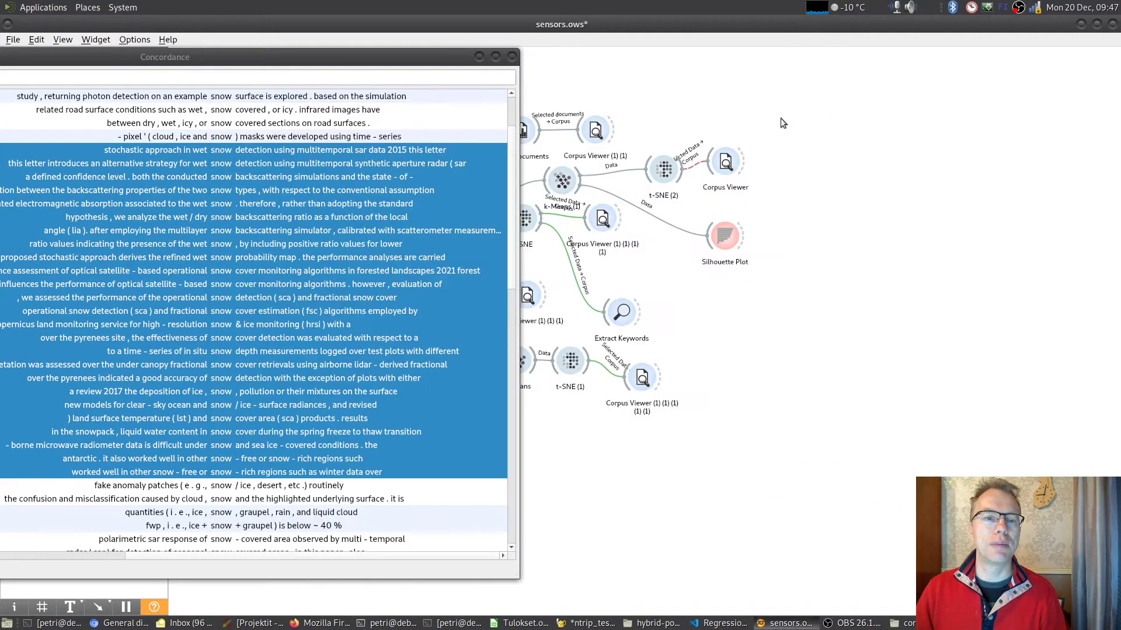
{"action": "left_click", "coordinate": [512, 57]}
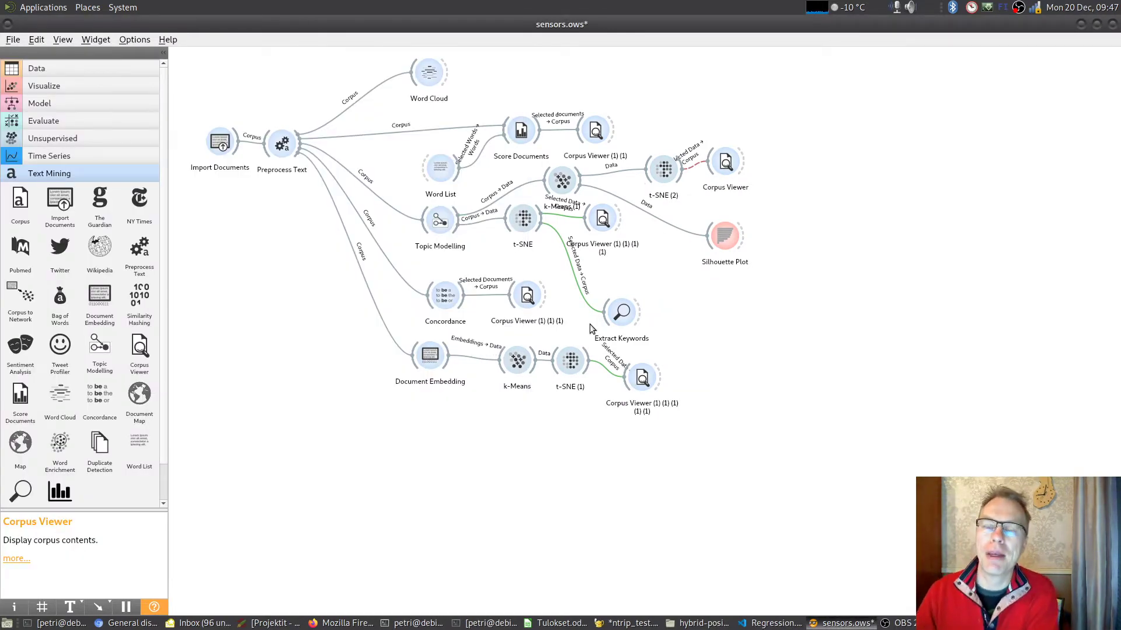
- Open the Document Embedding widget to review its language and aggregator settings, and close it
{"action": "mouse_move", "coordinate": [435, 357]}
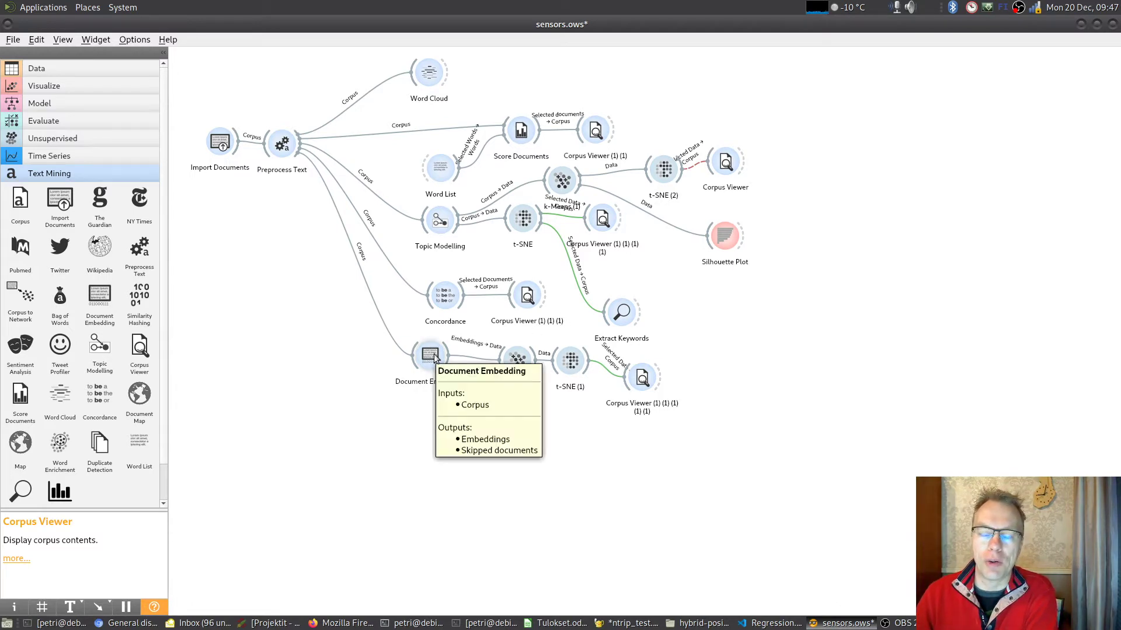
{"action": "double_click", "coordinate": [439, 359]}
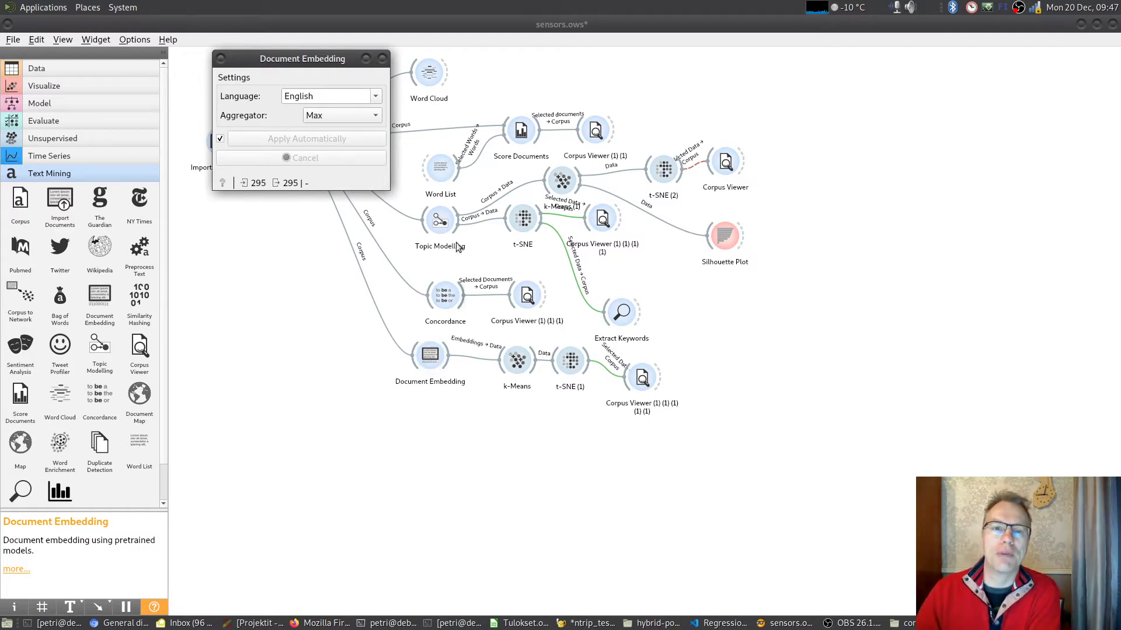
{"action": "left_click", "coordinate": [382, 59]}
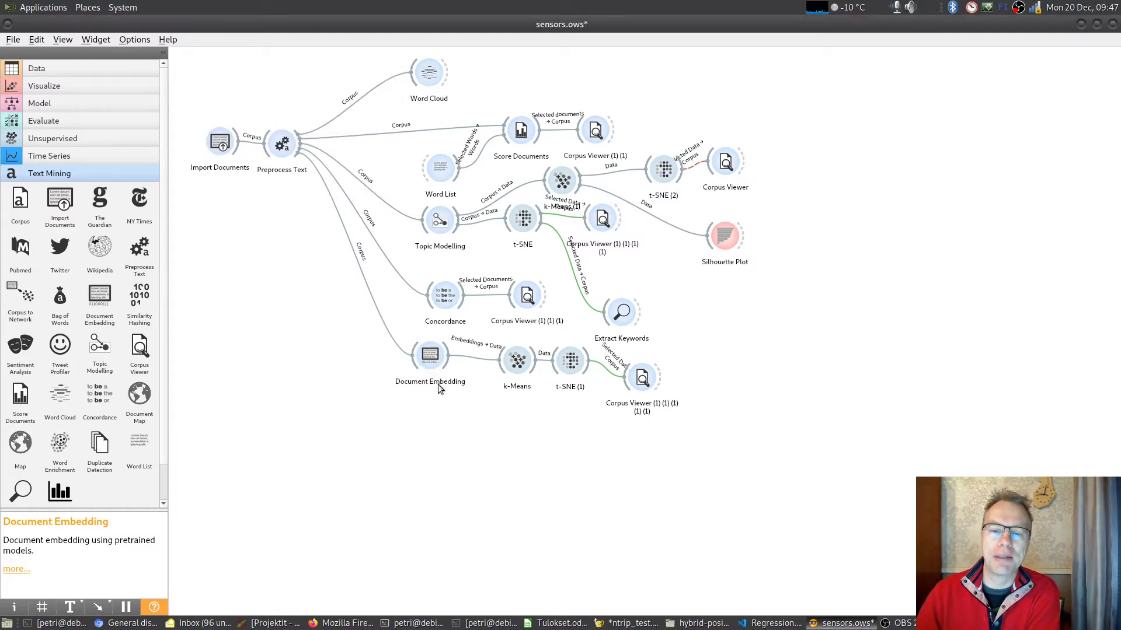
- Add a Data Table widget below the k-Means branch and connect the Document Embedding output to it
{"action": "mouse_move", "coordinate": [426, 364]}
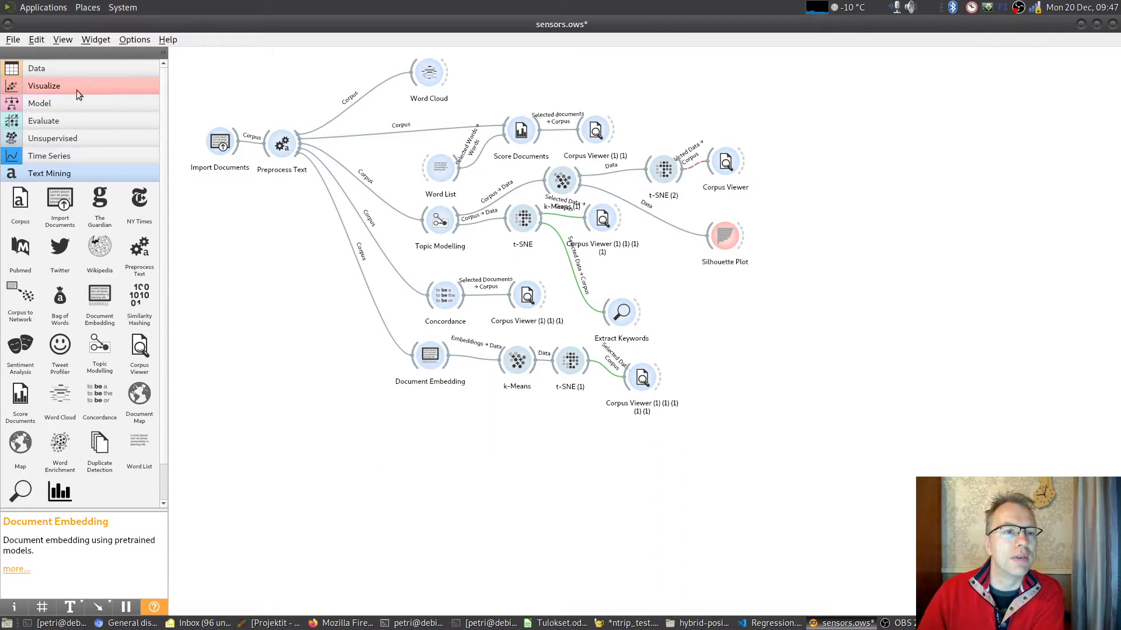
{"action": "left_click", "coordinate": [68, 66]}
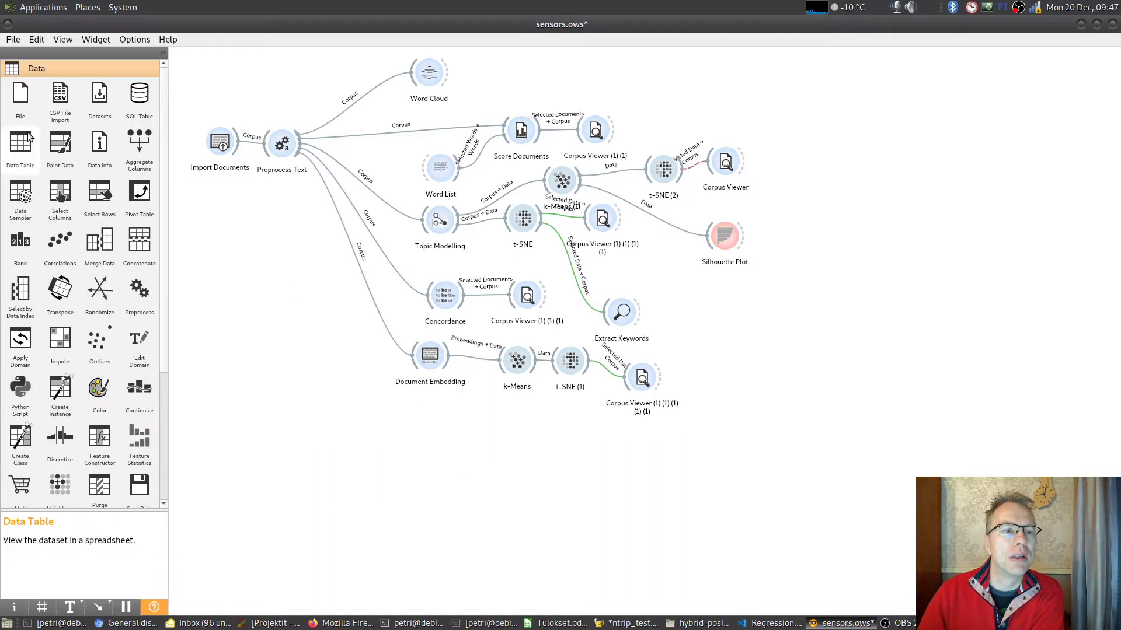
{"action": "left_click_drag", "start_coordinate": [21, 145], "coordinate": [511, 468]}
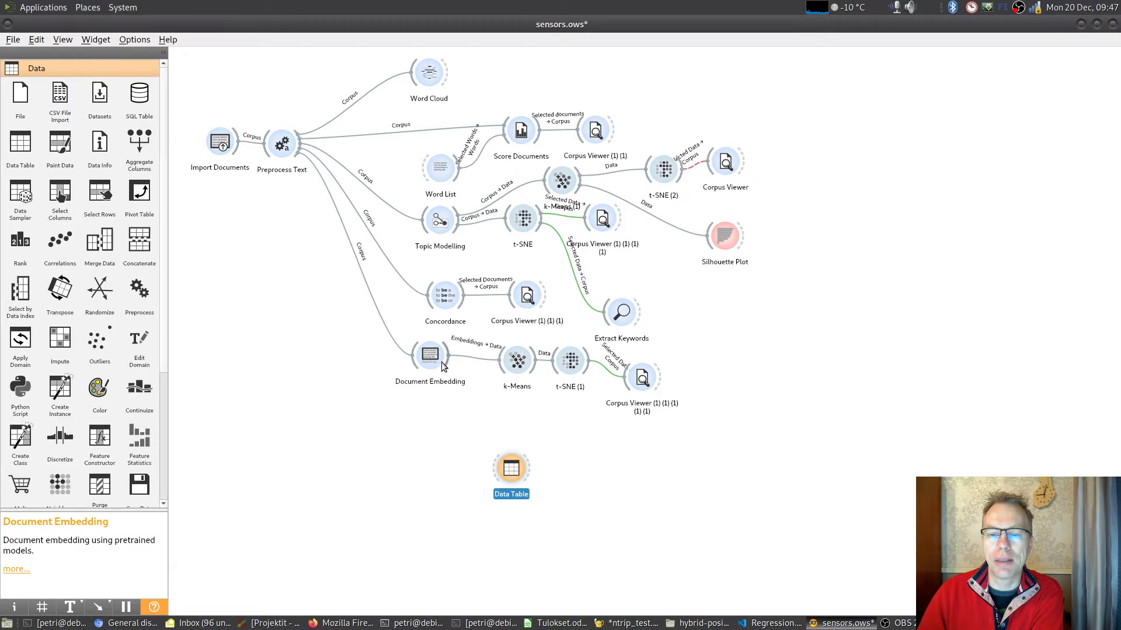
{"action": "left_click_drag", "start_coordinate": [442, 367], "coordinate": [512, 469]}
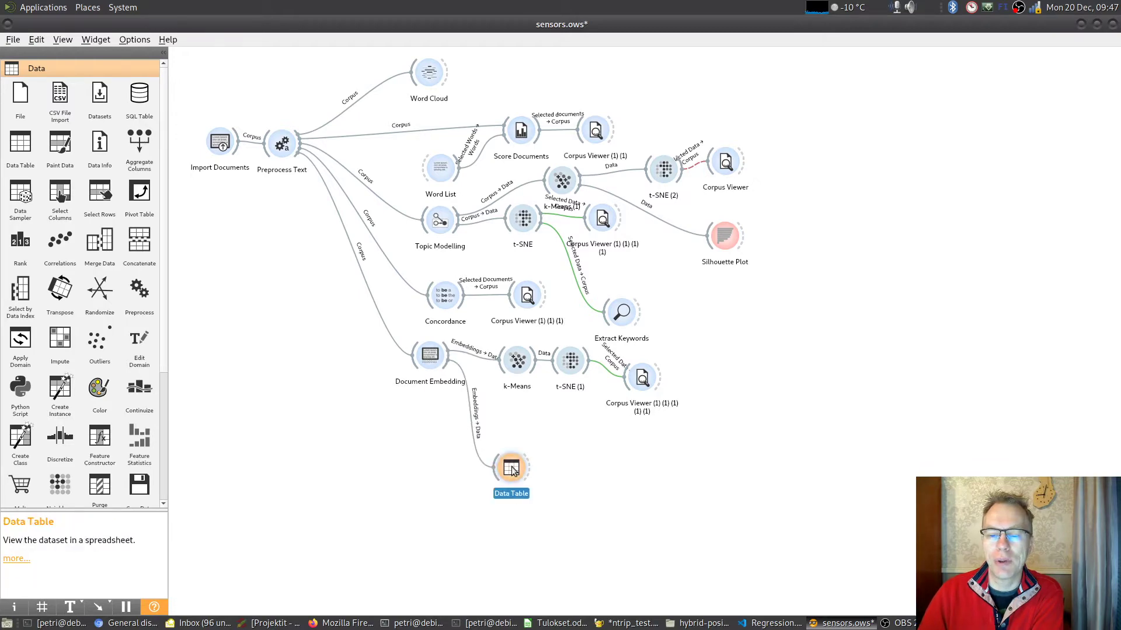
- Open the Data Table to examine the embedding columns Dim1 to Dim300, select the first document's row, and close the table
{"action": "double_click", "coordinate": [511, 468]}
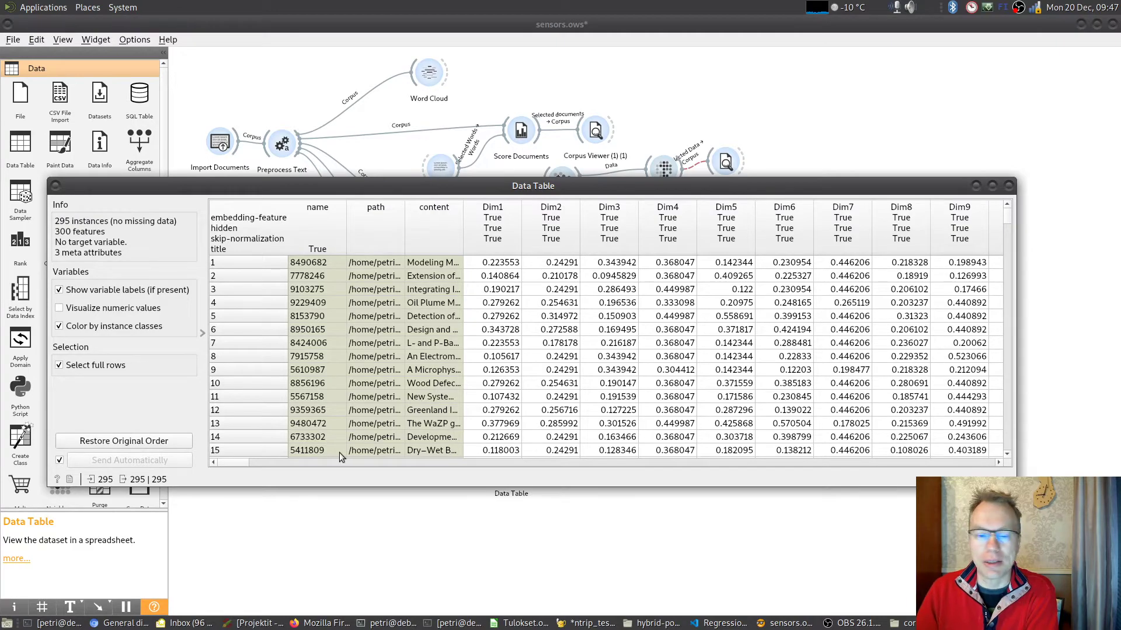
{"action": "left_click_drag", "start_coordinate": [235, 462], "coordinate": [1000, 458]}
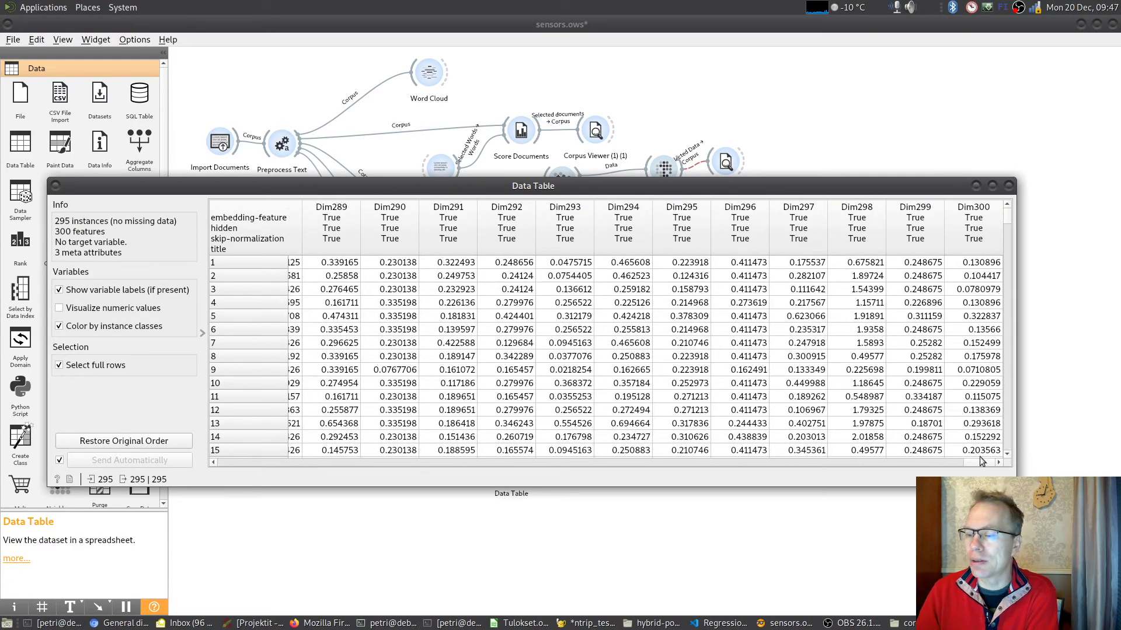
{"action": "left_click_drag", "start_coordinate": [981, 464], "coordinate": [234, 464]}
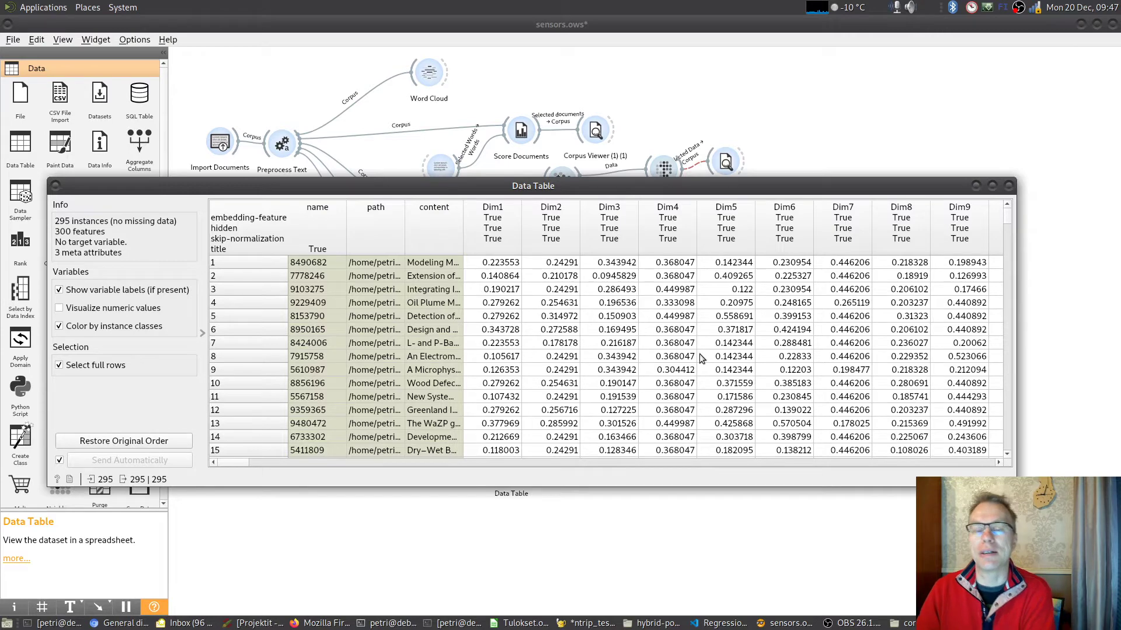
{"action": "left_click", "coordinate": [305, 264]}
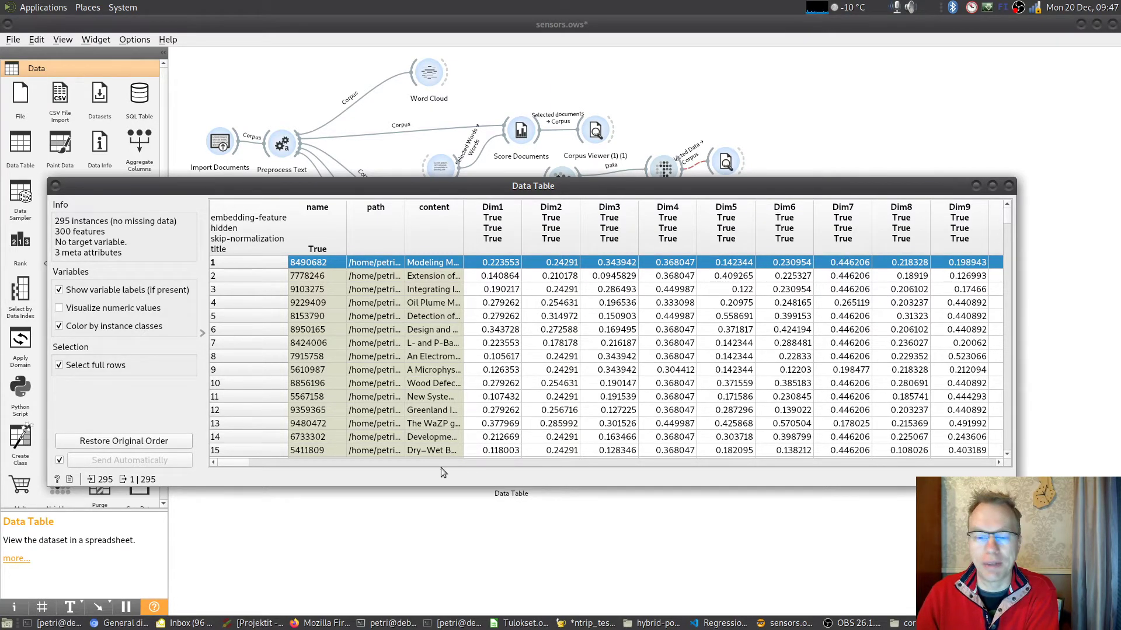
{"action": "mouse_move", "coordinate": [222, 463]}
{"action": "left_mouse_down"}
{"action": "mouse_move", "coordinate": [966, 461]}
{"action": "mouse_move", "coordinate": [331, 448]}
{"action": "mouse_move", "coordinate": [227, 461]}
{"action": "left_mouse_up"}
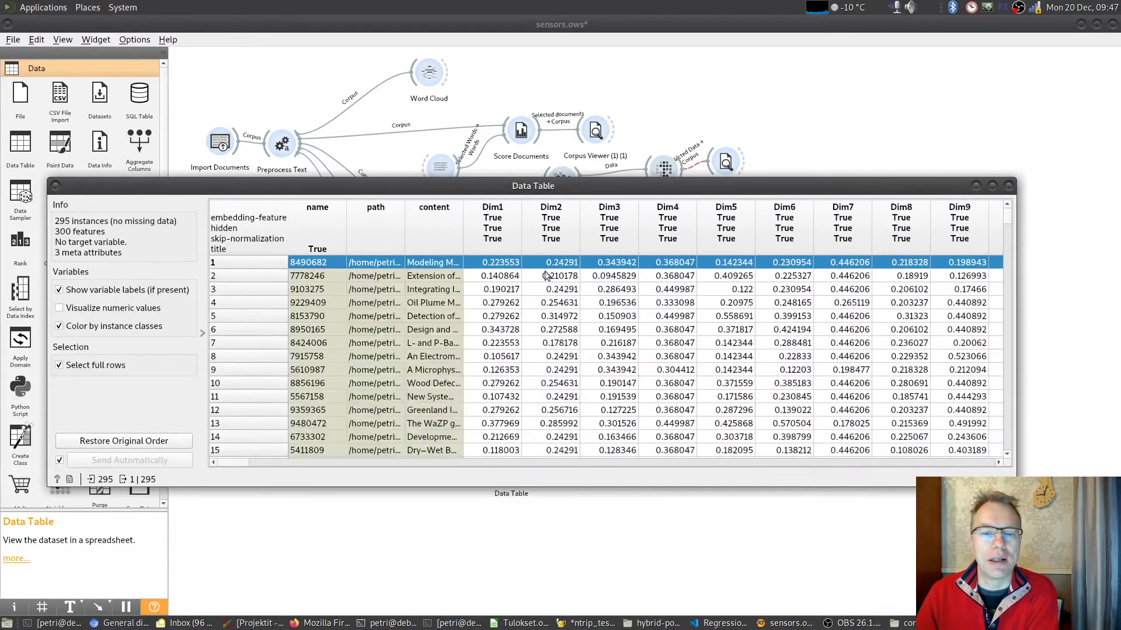
{"action": "left_click", "coordinate": [1008, 185]}
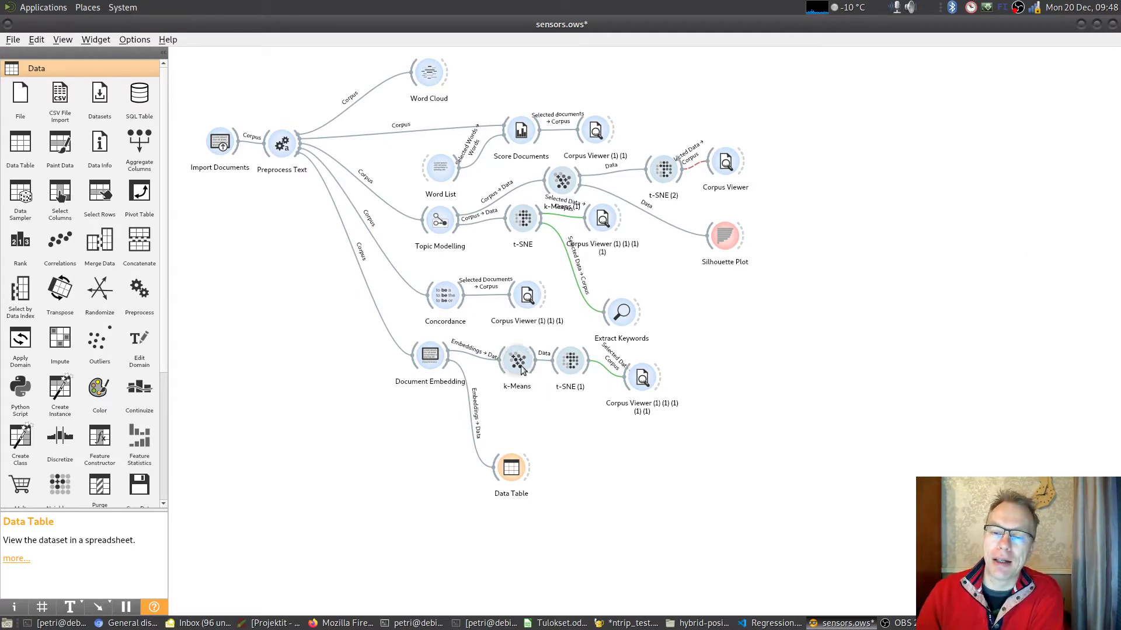
- Set the k-Means cluster range connected to Document Embedding to start from 2 and choose the 4-cluster solution
{"action": "mouse_move", "coordinate": [520, 364]}
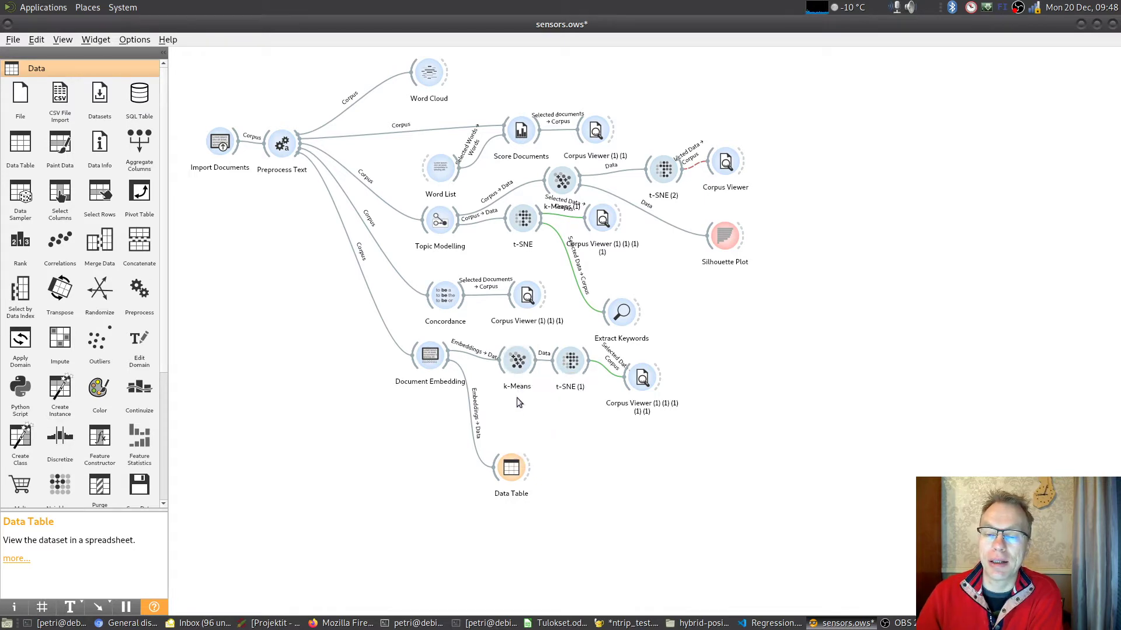
{"action": "double_click", "coordinate": [517, 361]}
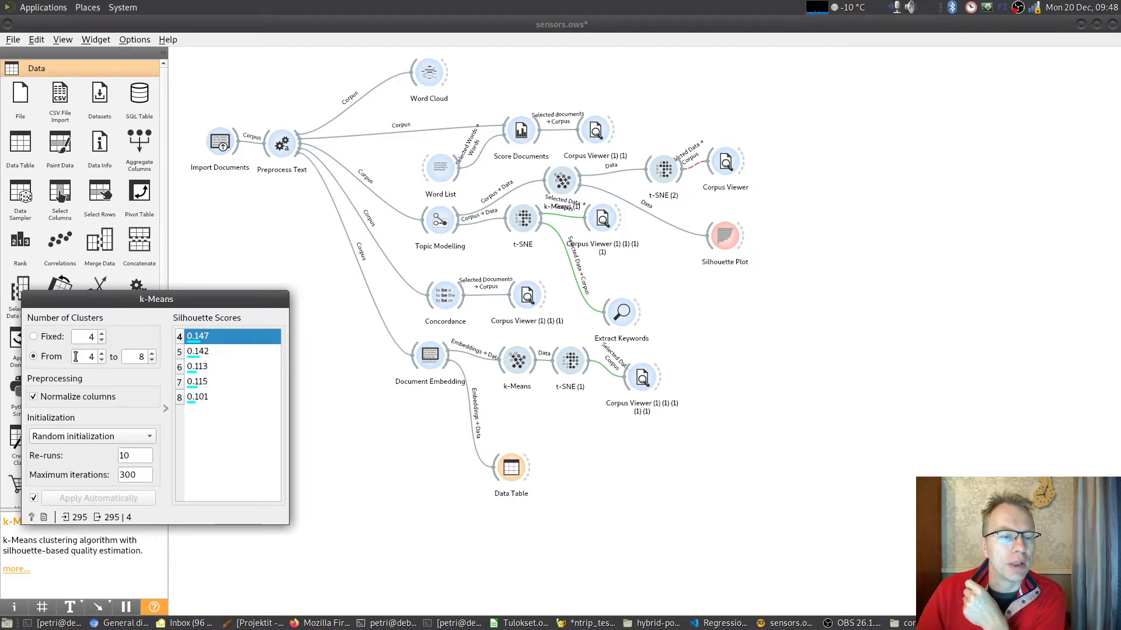
{"action": "left_click", "coordinate": [102, 360]}
{"action": "left_click", "coordinate": [101, 359]}
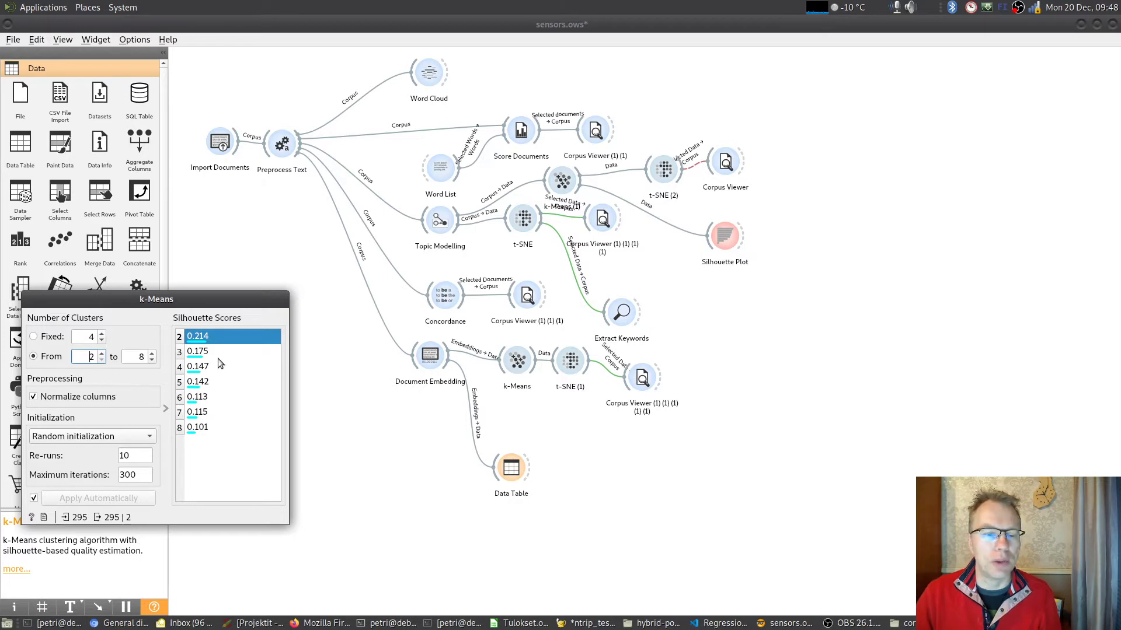
{"action": "left_click", "coordinate": [204, 369]}
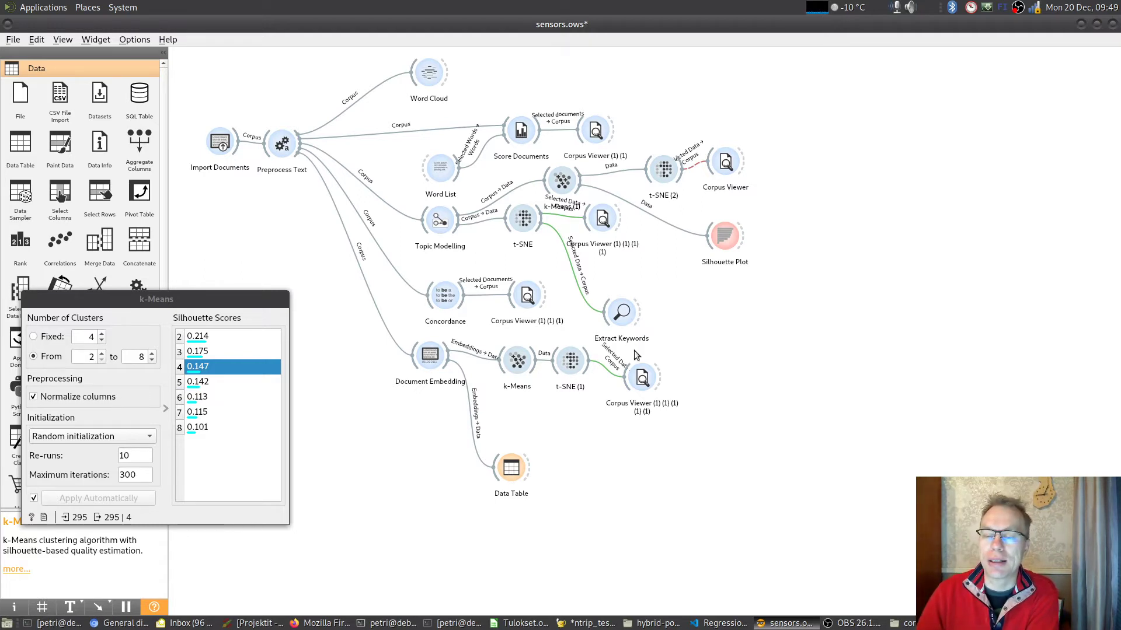
- Open t-SNE (1) beside the k-Means window and keep its points coloured by Cluster
{"action": "mouse_move", "coordinate": [570, 369]}
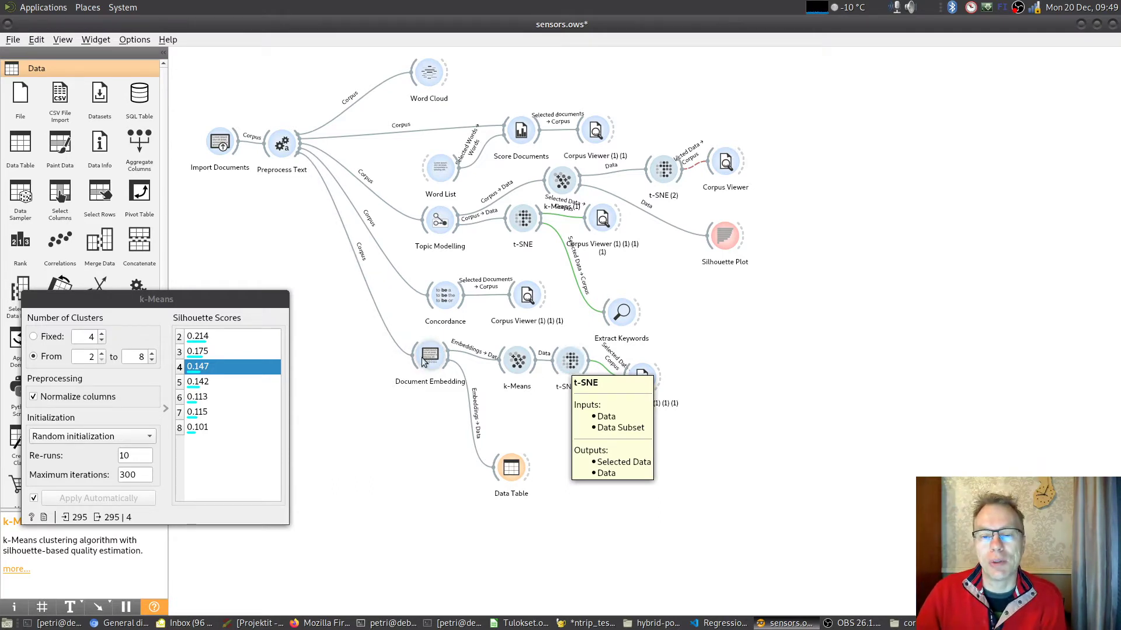
{"action": "mouse_move", "coordinate": [427, 363]}
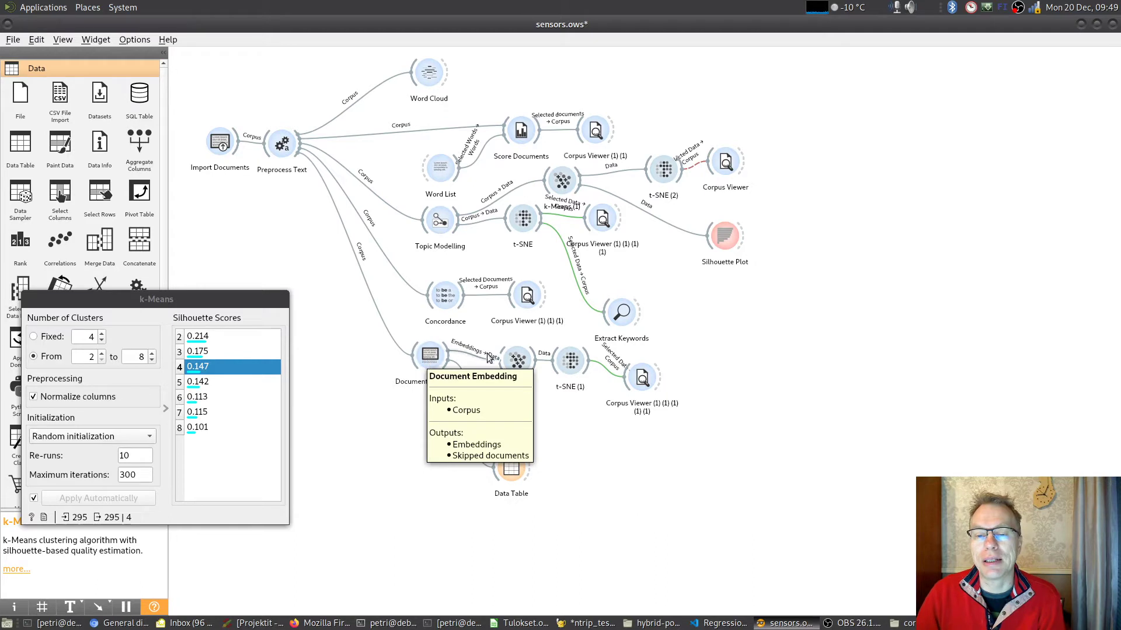
{"action": "mouse_move", "coordinate": [512, 354]}
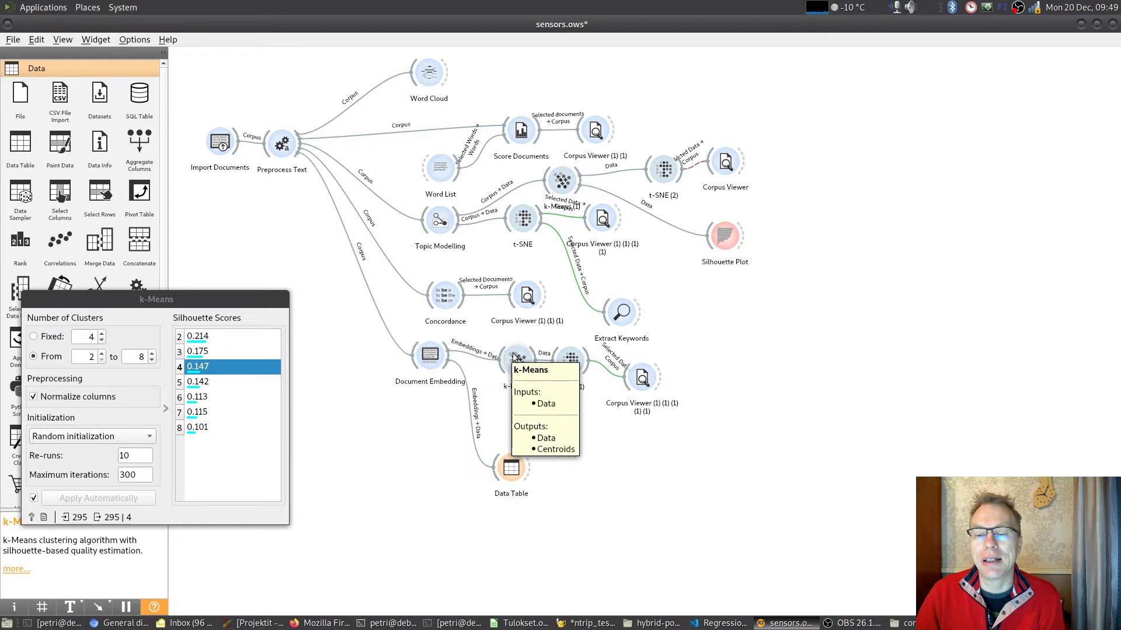
{"action": "double_click", "coordinate": [572, 356]}
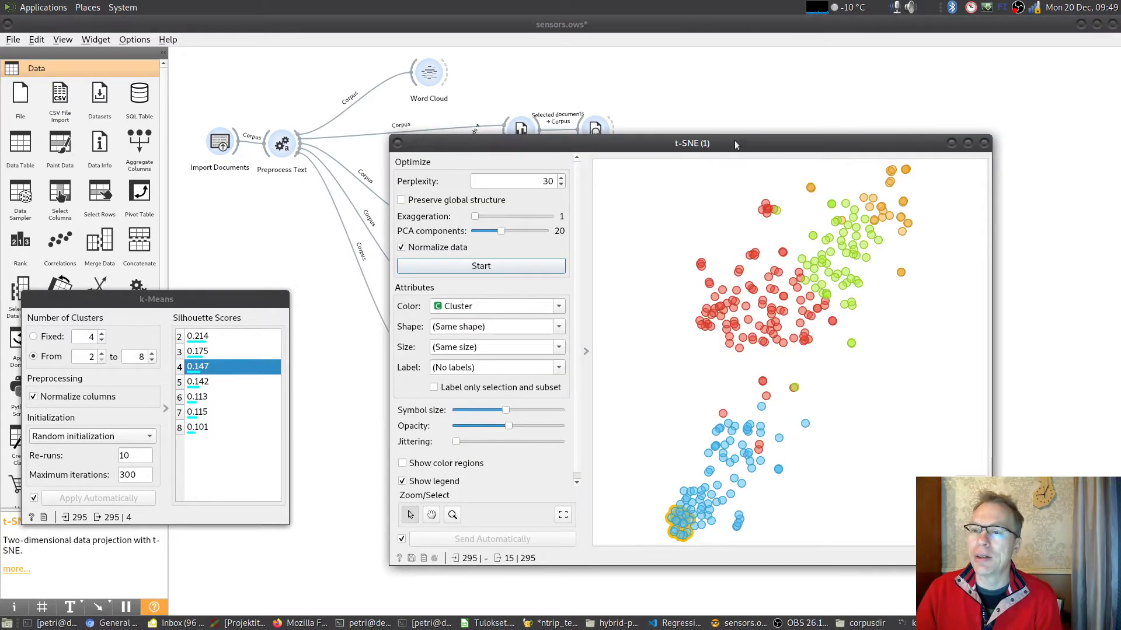
{"action": "left_click_drag", "start_coordinate": [735, 144], "coordinate": [690, 80]}
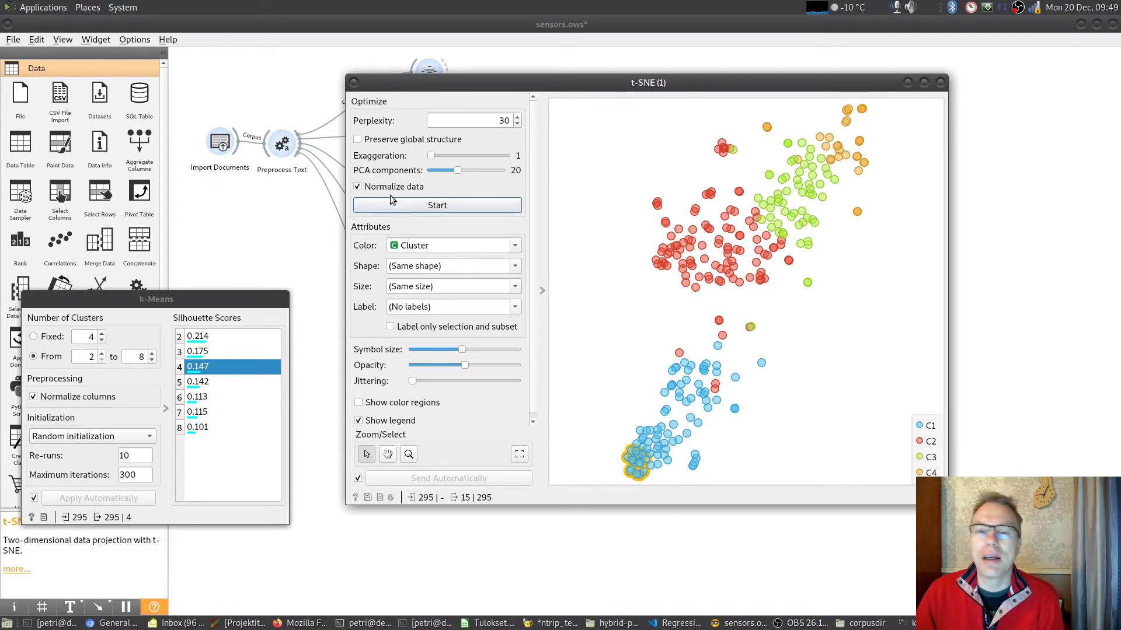
{"action": "left_click", "coordinate": [444, 245]}
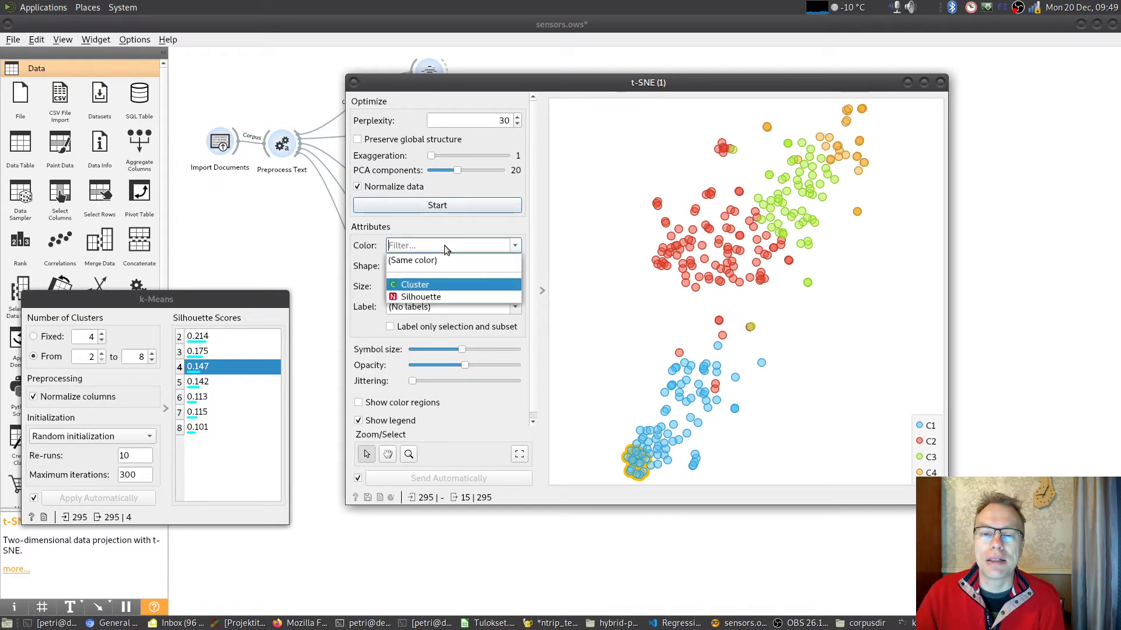
{"action": "left_click", "coordinate": [445, 286]}
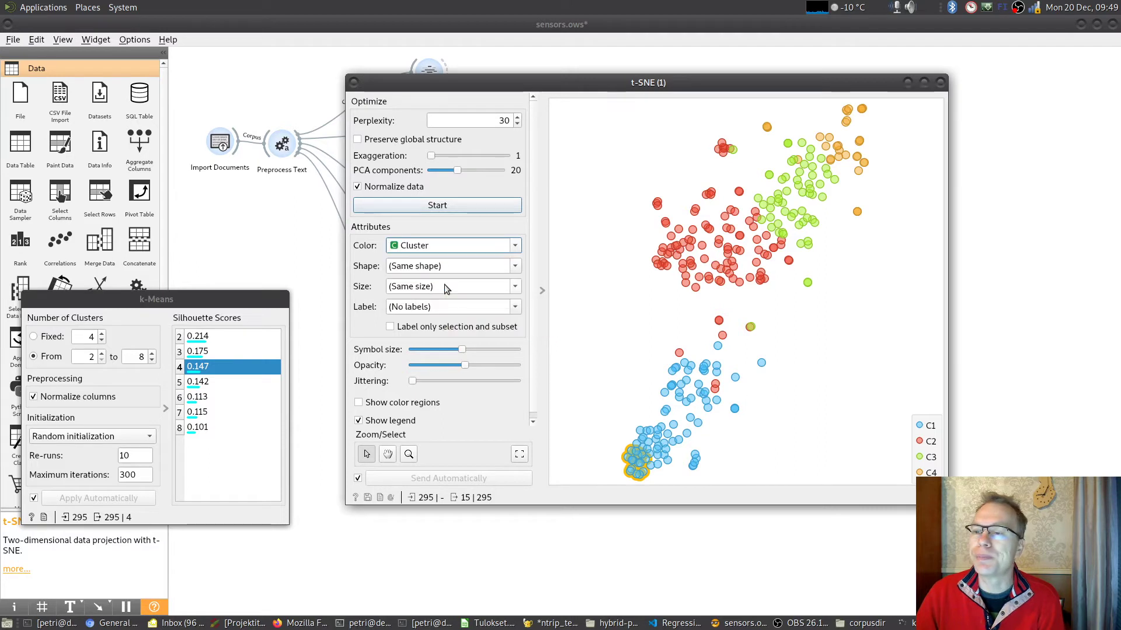
- Choose the 5-cluster solution in k-Means to recolour the t-SNE plot
{"action": "left_click", "coordinate": [227, 369]}
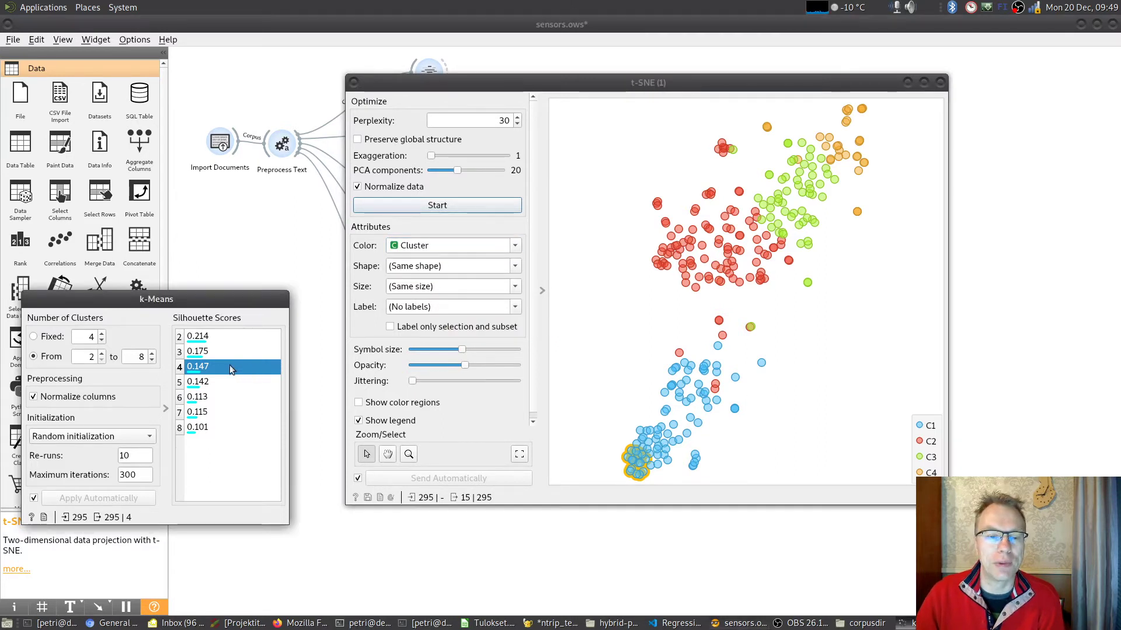
{"action": "left_click", "coordinate": [219, 379]}
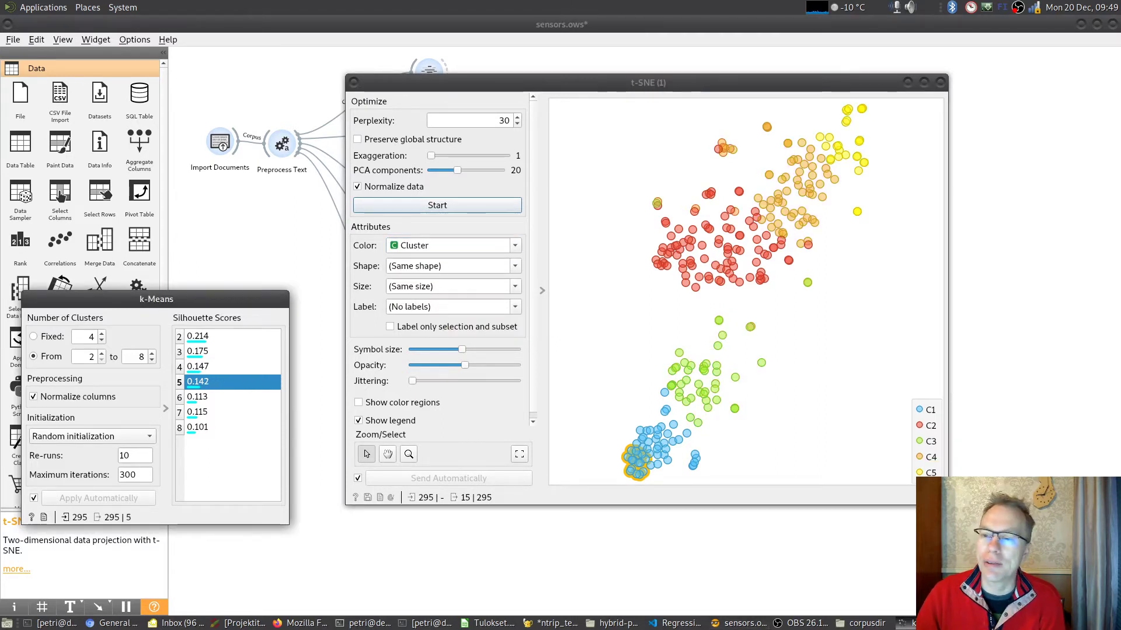
- Compare several k-Means solutions between 2 and 8 clusters in the t-SNE plot, and settle on the 4-cluster solution
{"action": "left_click", "coordinate": [217, 395]}
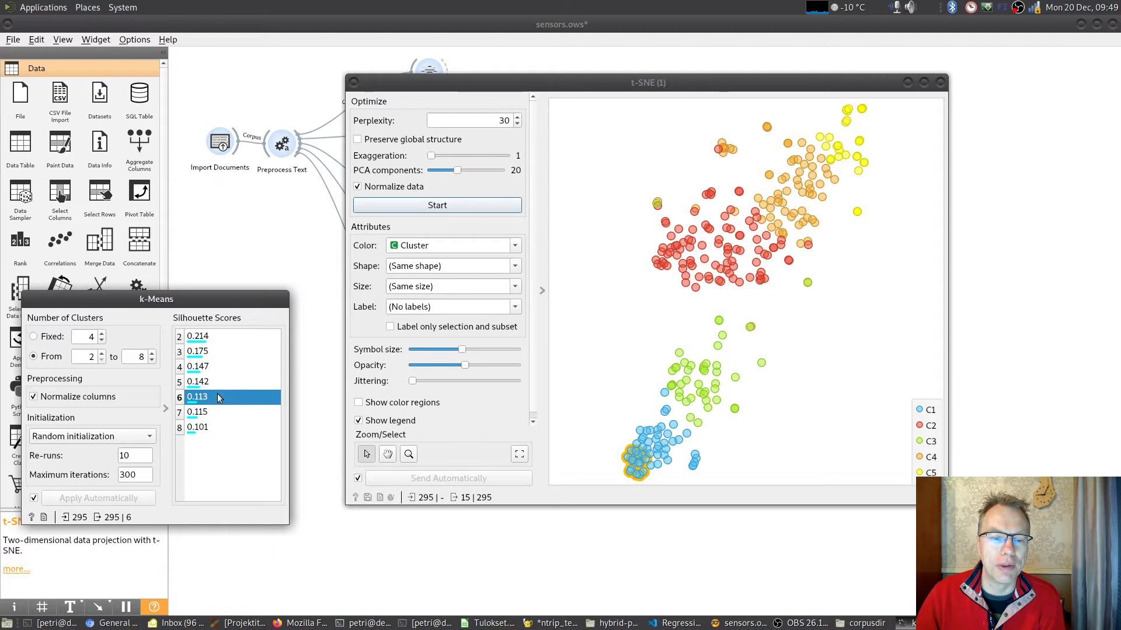
{"action": "left_click", "coordinate": [212, 428]}
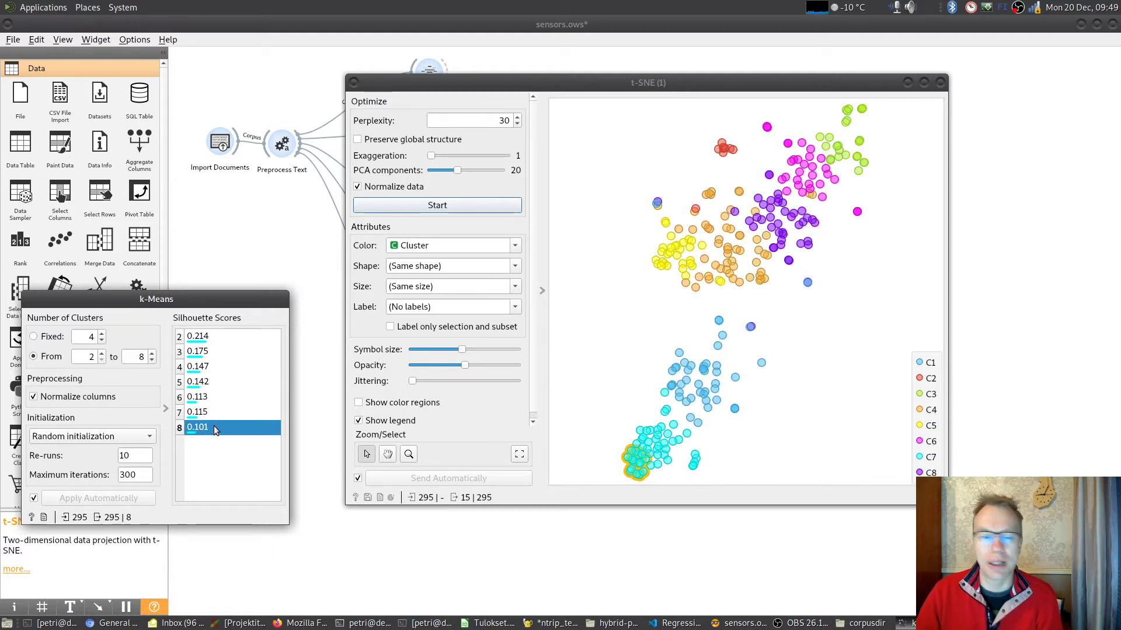
{"action": "left_click", "coordinate": [212, 413]}
{"action": "left_click", "coordinate": [215, 397]}
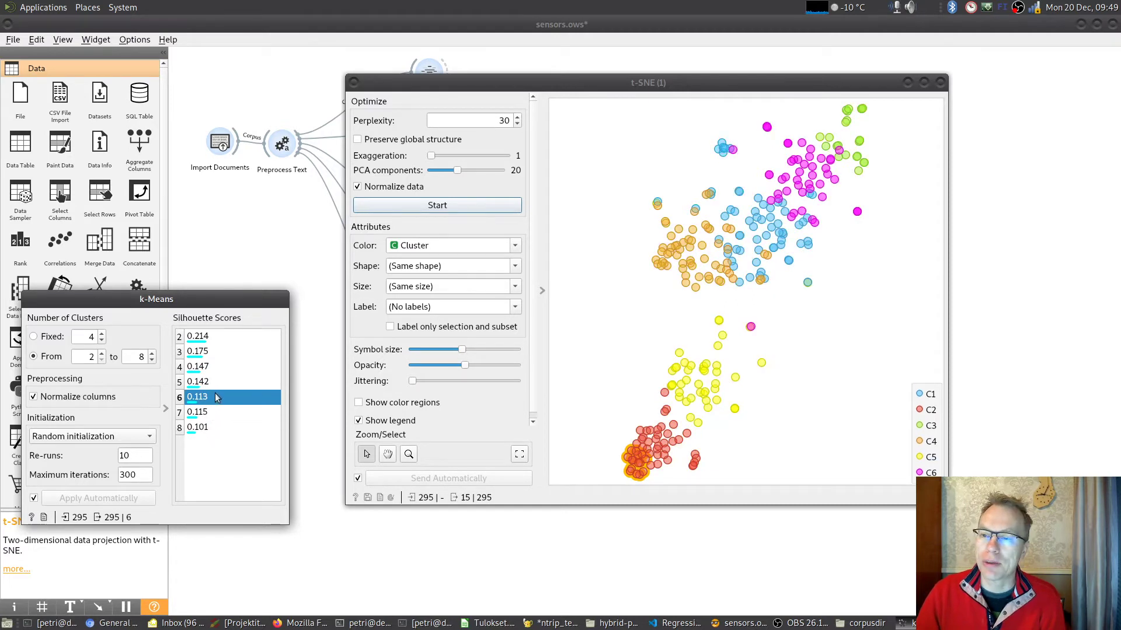
{"action": "left_click", "coordinate": [226, 366]}
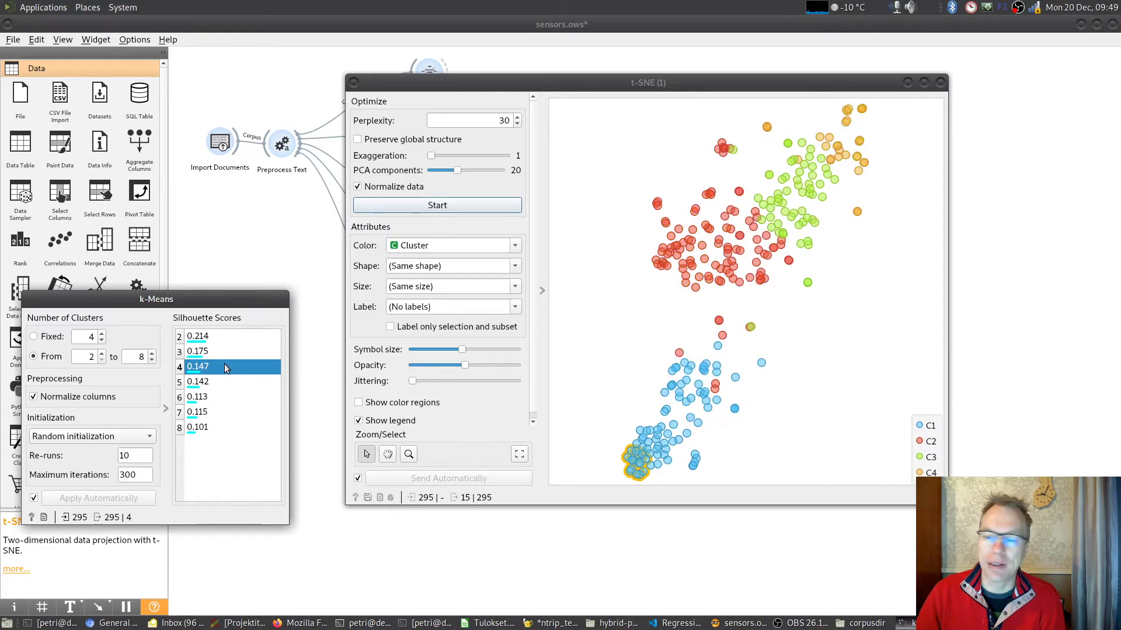
{"action": "left_click", "coordinate": [215, 352]}
{"action": "left_click", "coordinate": [219, 338]}
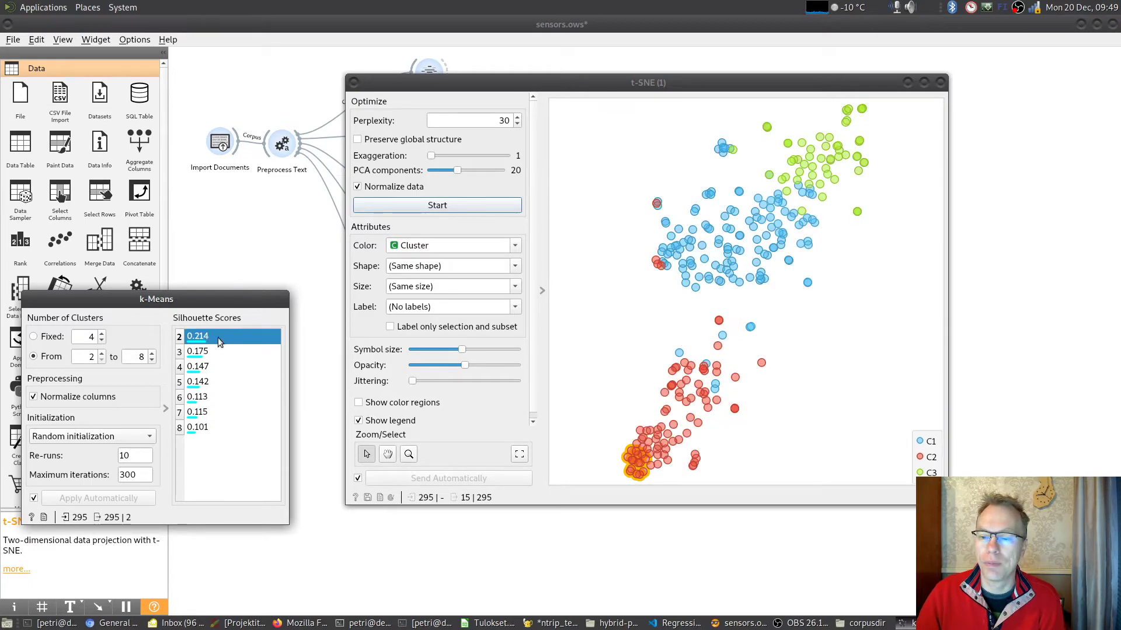
{"action": "left_click", "coordinate": [223, 352]}
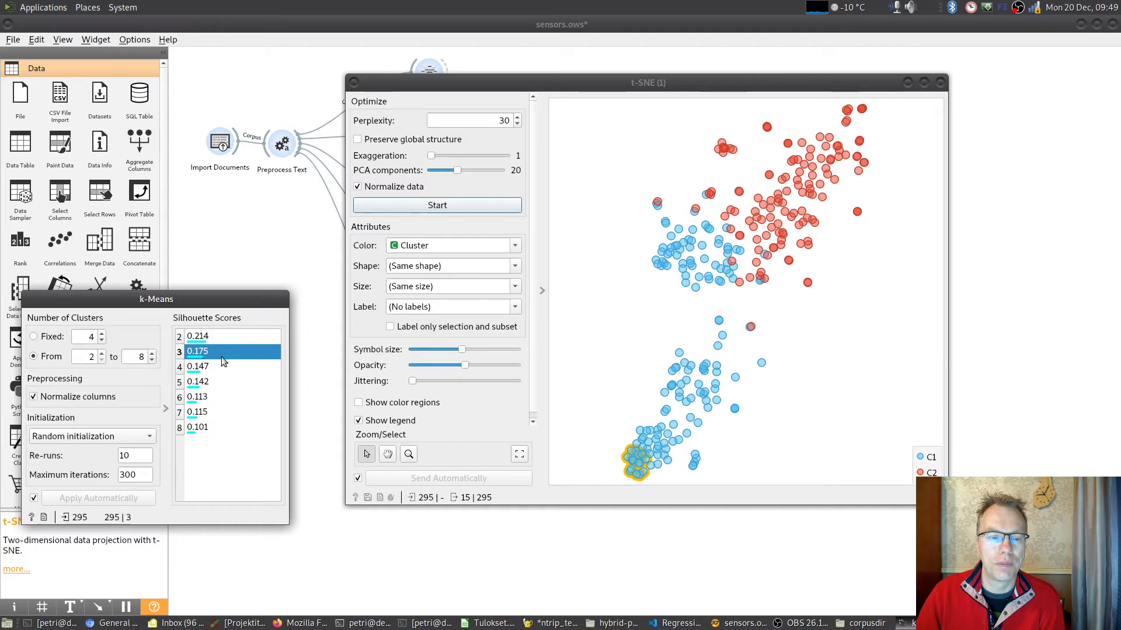
{"action": "left_click", "coordinate": [217, 366]}
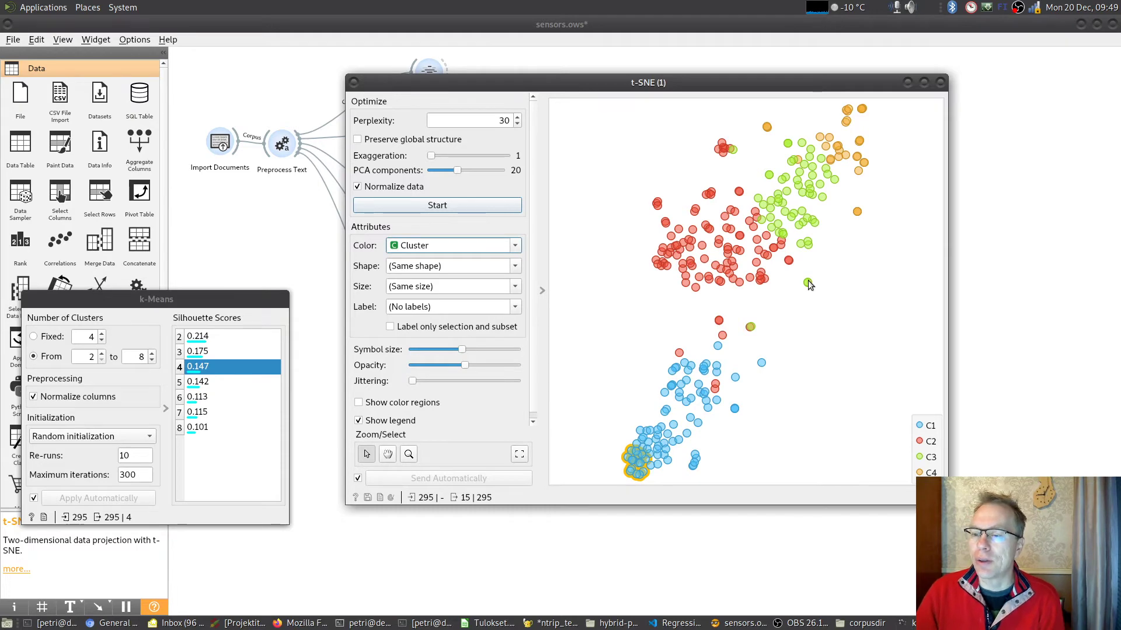
- Read the abstracts behind the isolated green C3 point in the t-SNE plot, and clear the current point selection
{"action": "mouse_move", "coordinate": [808, 281]}
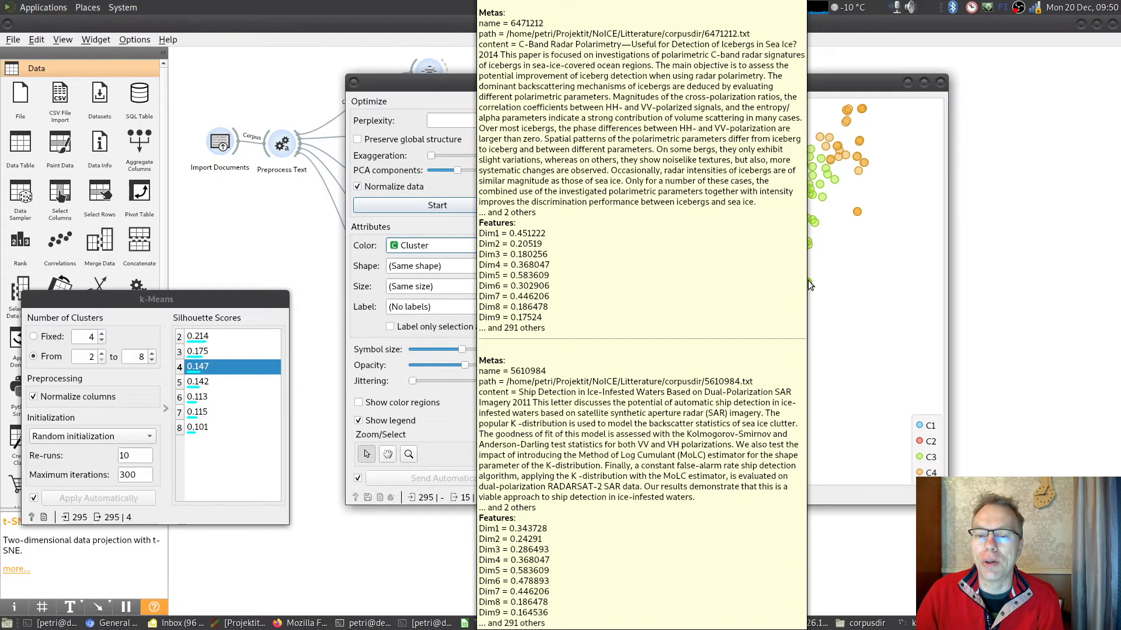
{"action": "left_click", "coordinate": [858, 302]}
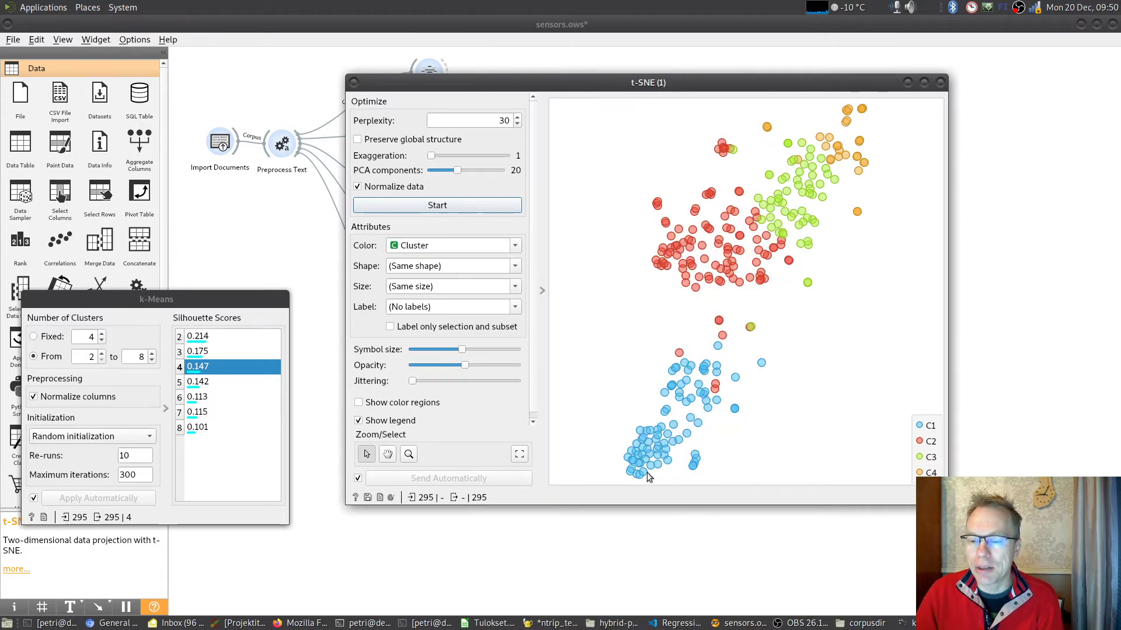
{"action": "left_click_drag", "start_coordinate": [620, 451], "coordinate": [658, 487]}
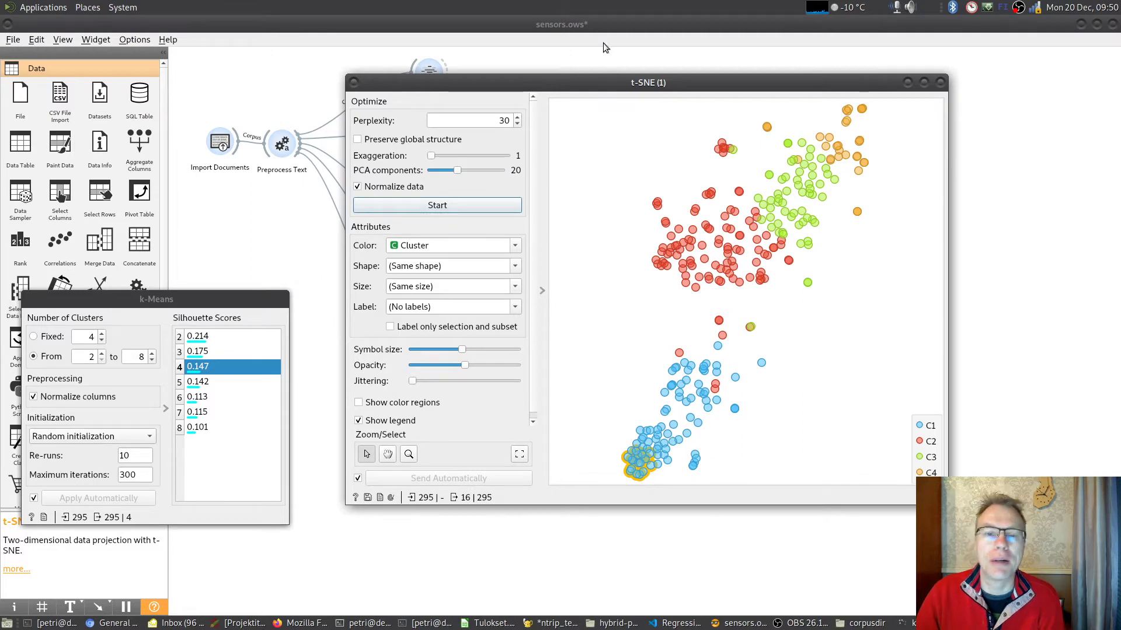
{"action": "left_click_drag", "start_coordinate": [601, 85], "coordinate": [558, 91]}
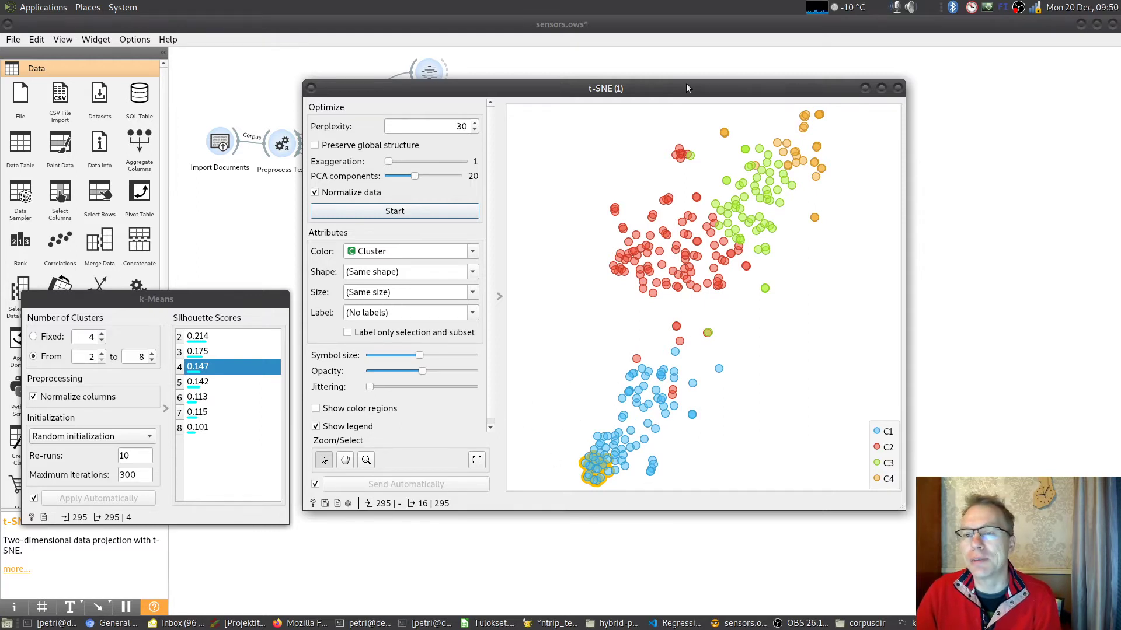
{"action": "left_click_drag", "start_coordinate": [698, 81], "coordinate": [598, 73]}
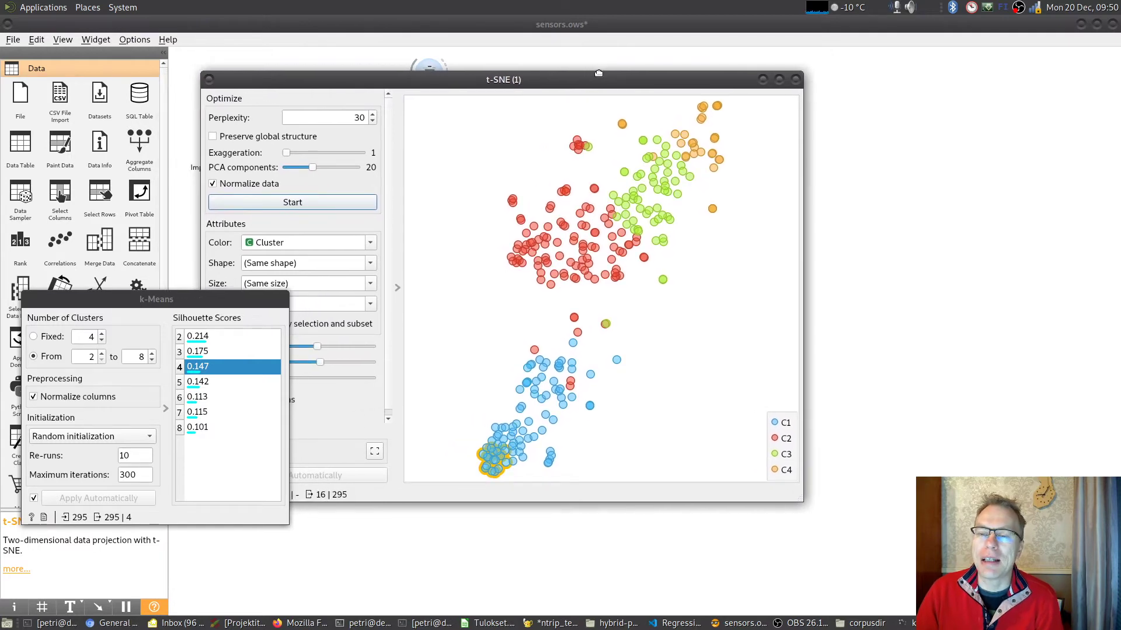
{"action": "left_click", "coordinate": [715, 320]}
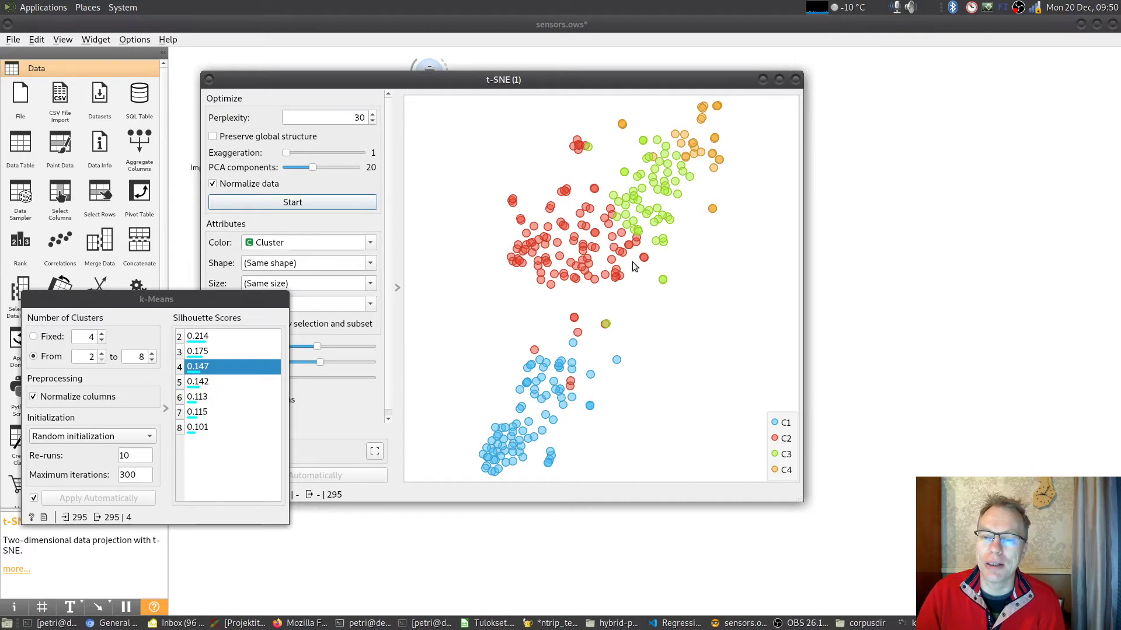
- Close the k-Means window and open the Corpus Viewer connected to t-SNE (1) side by side with the t-SNE plot
{"action": "left_click_drag", "start_coordinate": [637, 79], "coordinate": [330, 78]}
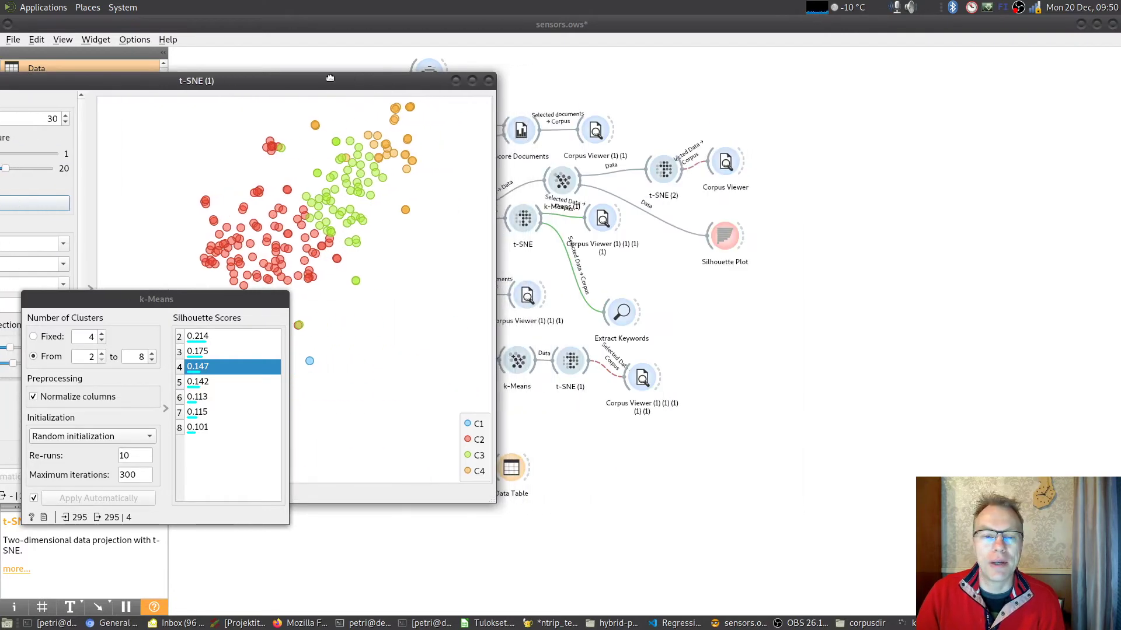
{"action": "left_click_drag", "start_coordinate": [238, 295], "coordinate": [233, 339]}
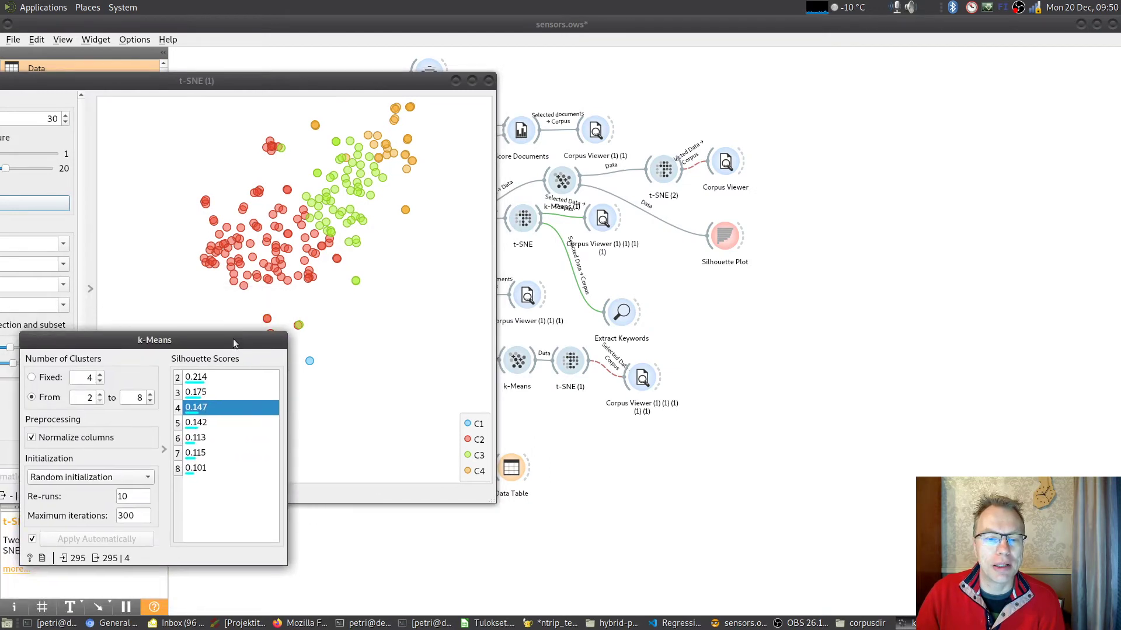
{"action": "right_click", "coordinate": [233, 339]}
{"action": "left_click", "coordinate": [310, 545]}
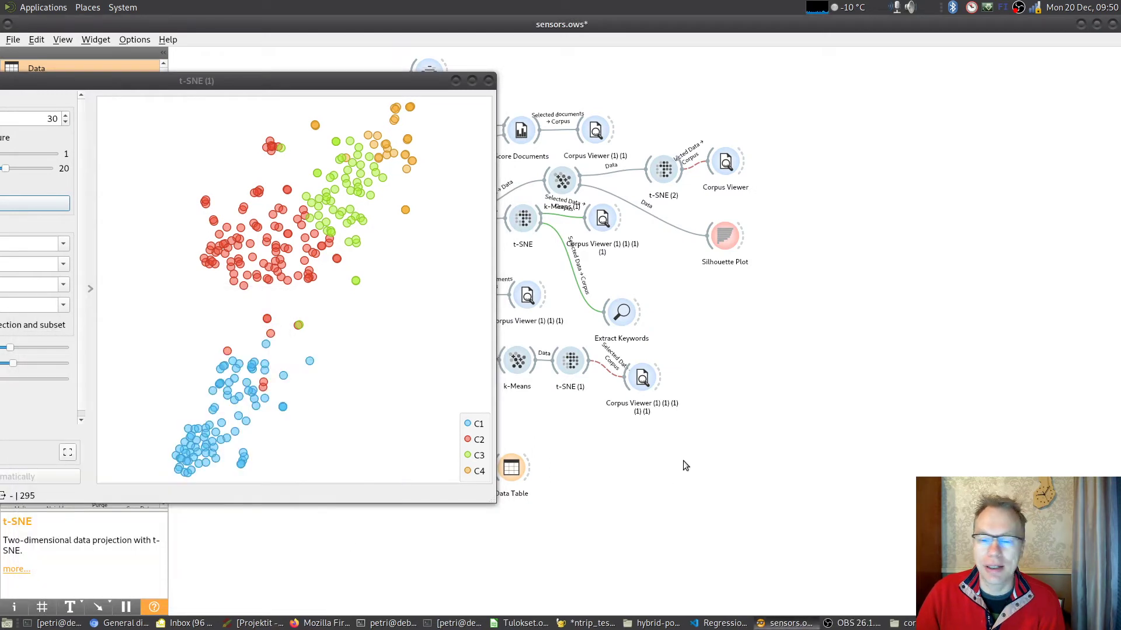
{"action": "double_click", "coordinate": [644, 376]}
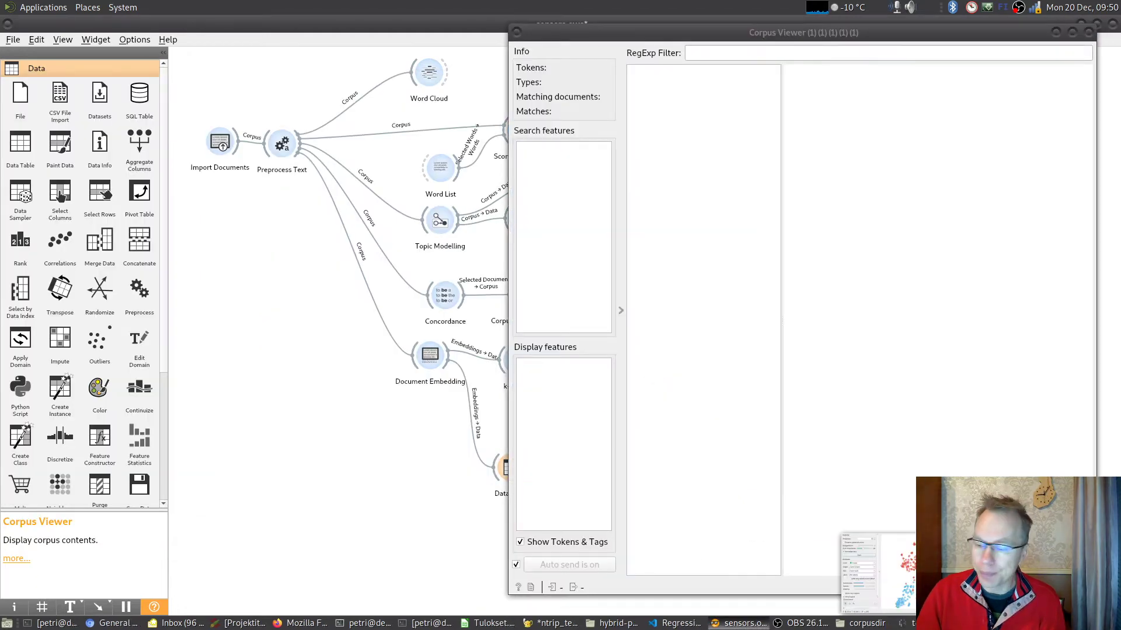
{"action": "left_click", "coordinate": [928, 623]}
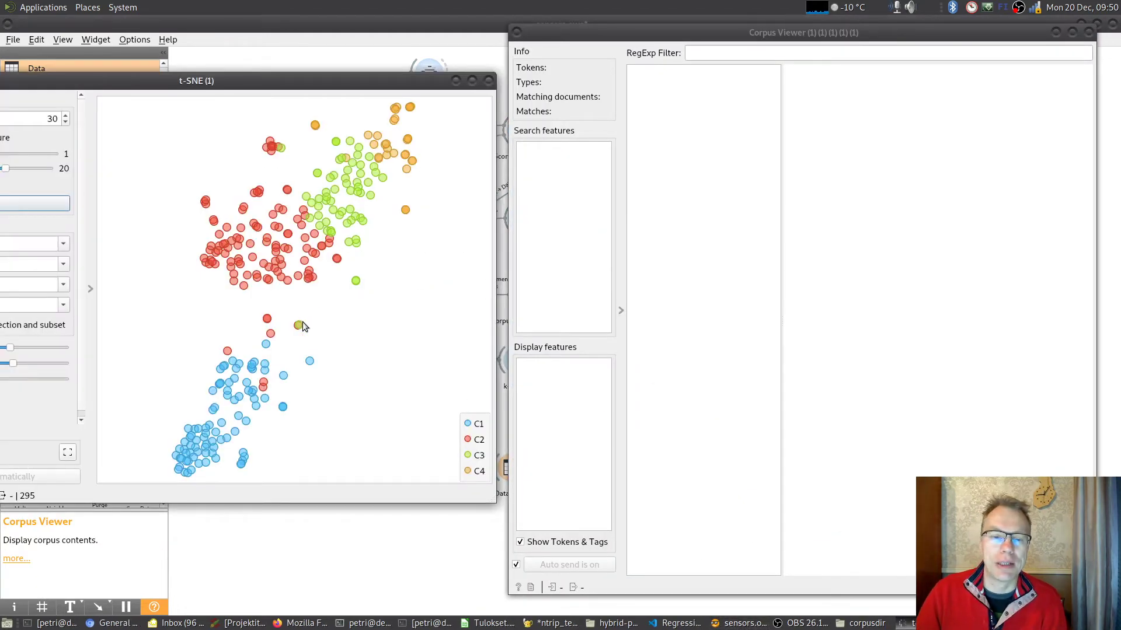
- Select the single C2 point just above the C1 group and read its document and tokens in the Corpus Viewer
{"action": "left_click", "coordinate": [229, 351]}
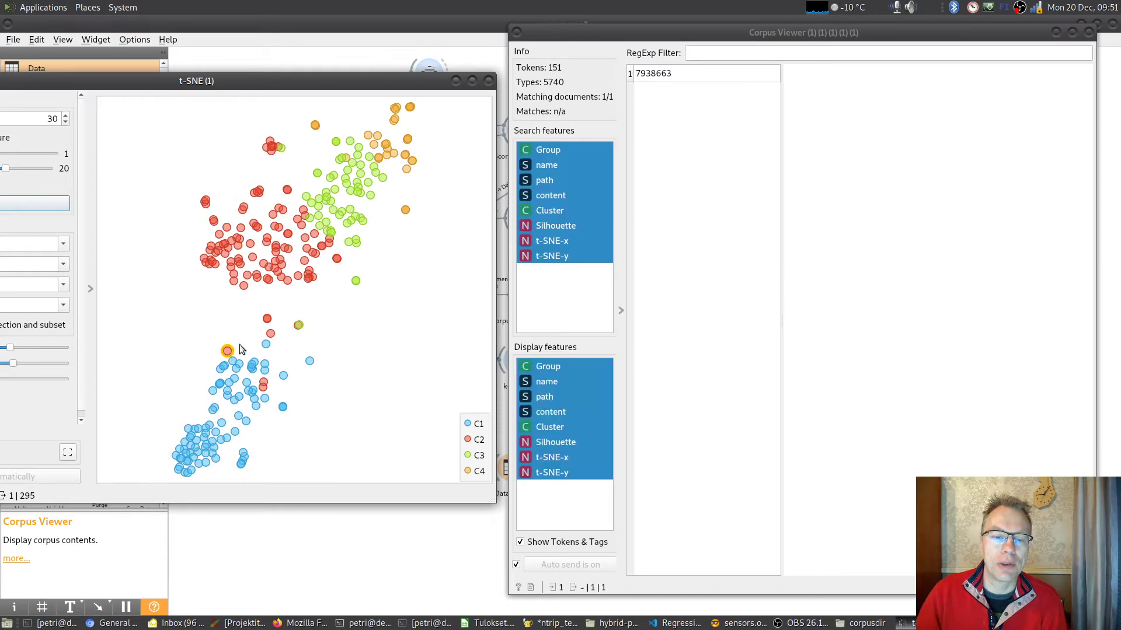
{"action": "left_click", "coordinate": [682, 74]}
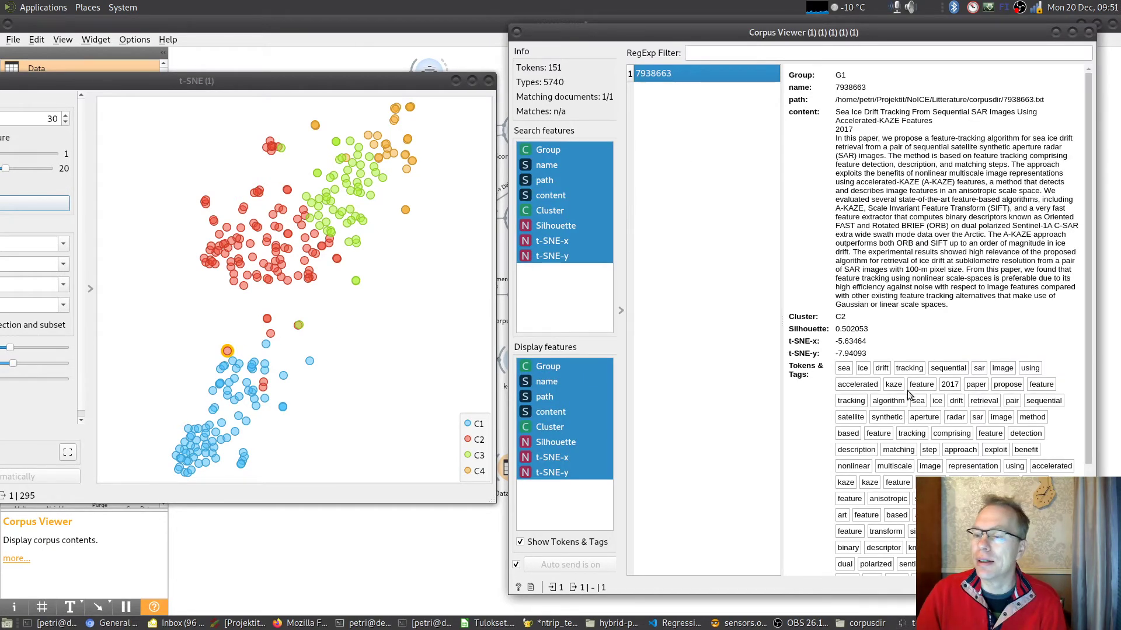
{"action": "scroll", "coordinate": [955, 255], "scroll_direction": "down", "scroll_amount": 2}
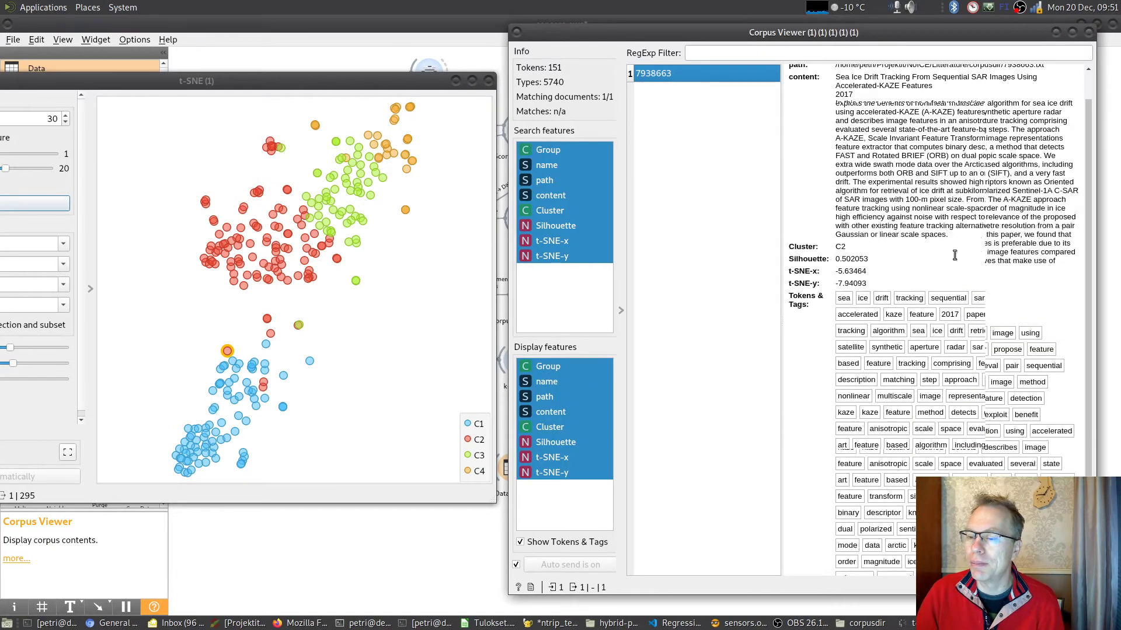
{"action": "scroll", "coordinate": [960, 251], "scroll_direction": "down", "scroll_amount": 2}
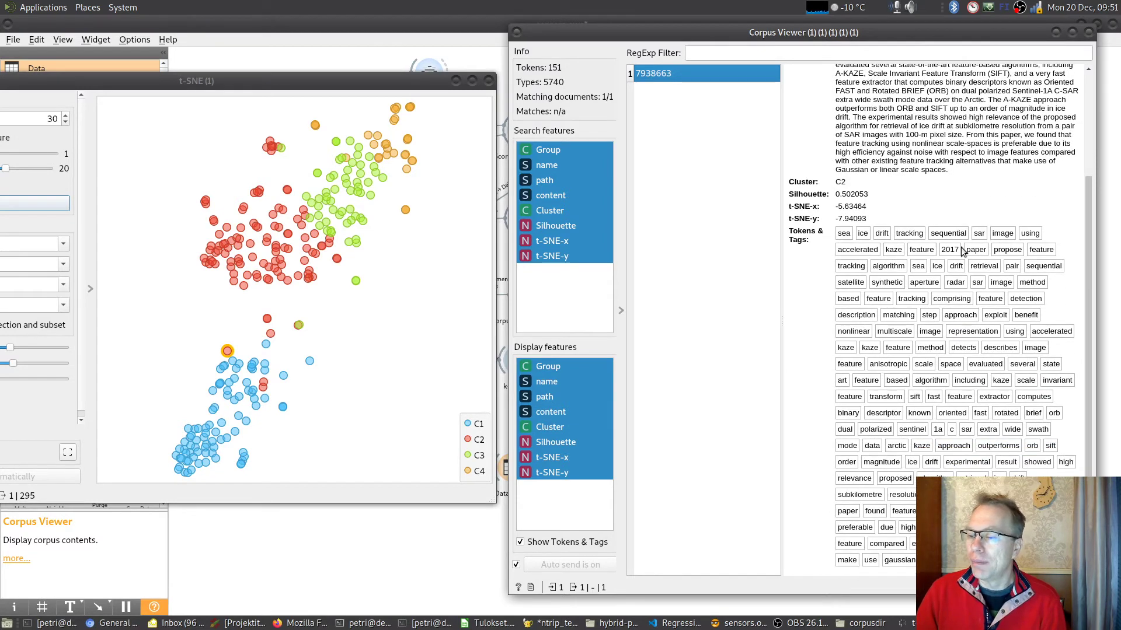
{"action": "scroll", "coordinate": [963, 251], "scroll_direction": "up", "scroll_amount": 4}
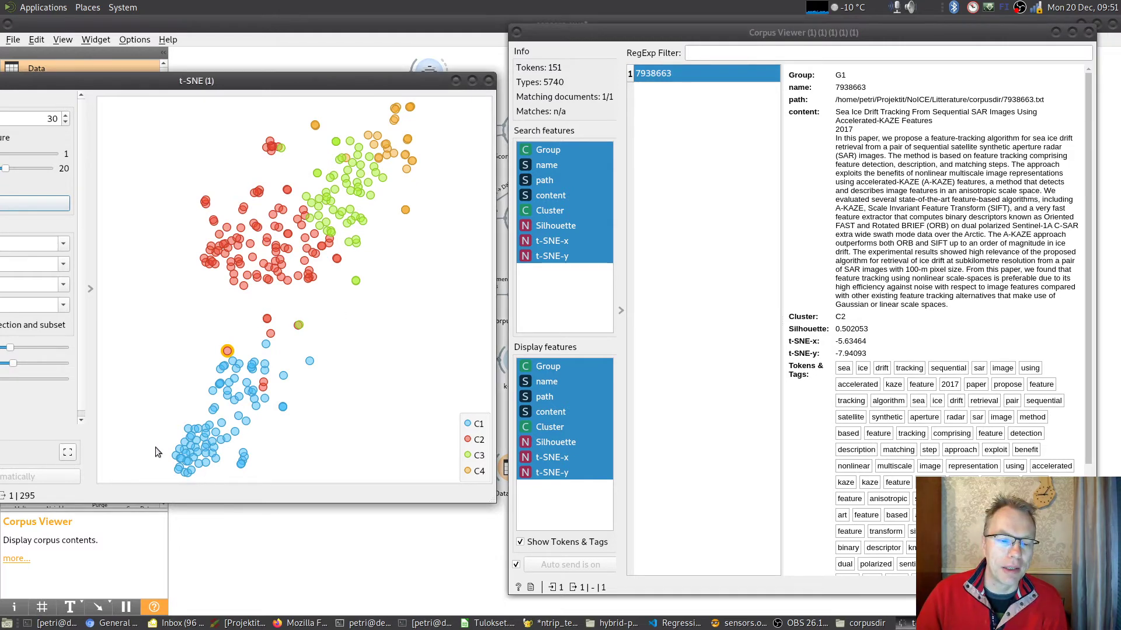
- Select the dense group of points at the lower end of cluster C1 and read several of its documents, from 7172546 to 7180294
{"action": "left_click_drag", "start_coordinate": [164, 446], "coordinate": [204, 480]}
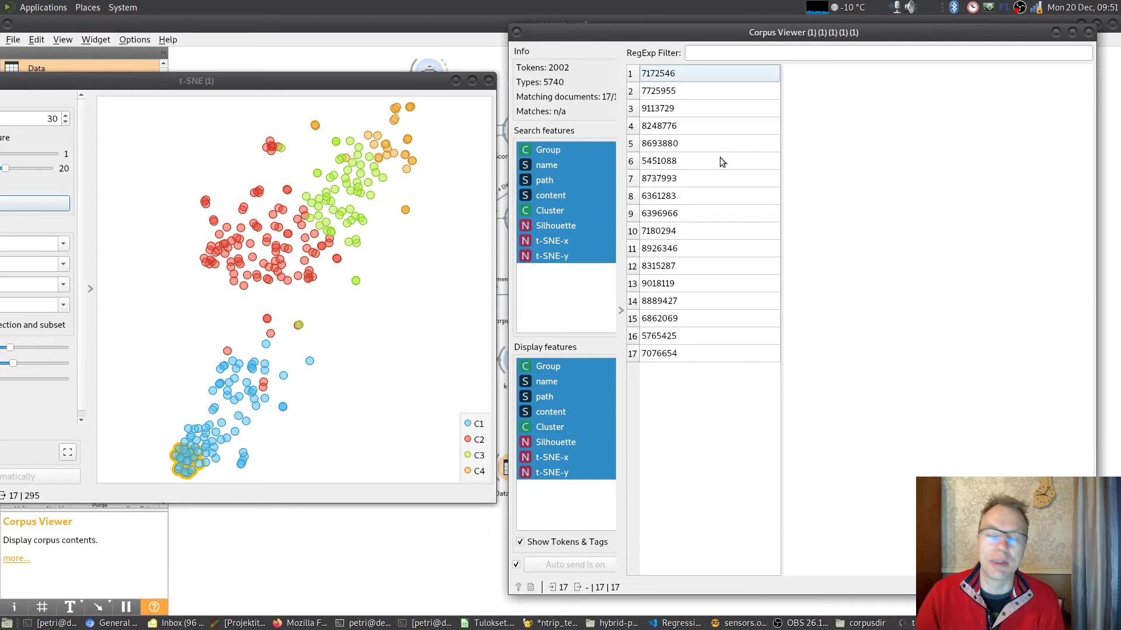
{"action": "left_click", "coordinate": [691, 71]}
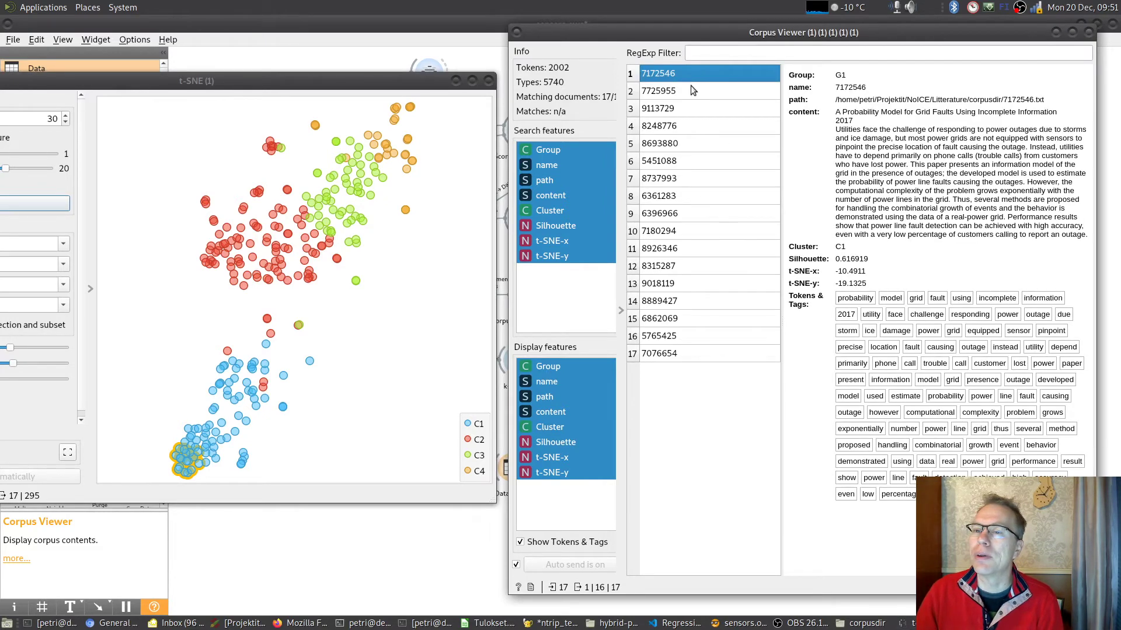
{"action": "left_click", "coordinate": [691, 90]}
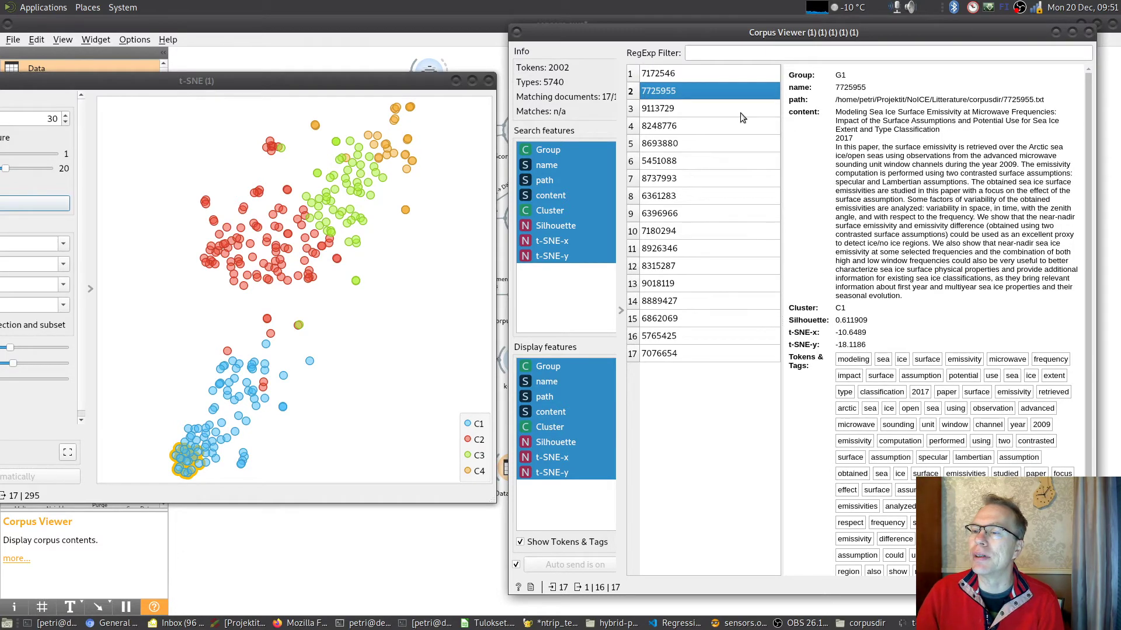
{"action": "left_click", "coordinate": [700, 109]}
{"action": "left_click", "coordinate": [699, 127]}
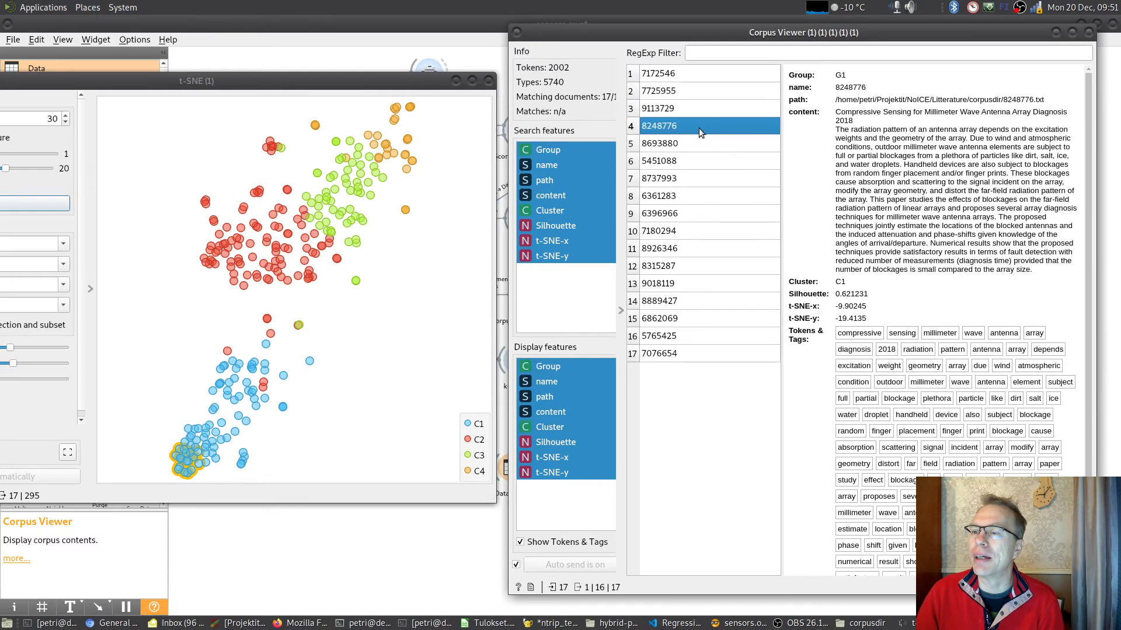
{"action": "left_click", "coordinate": [697, 146]}
{"action": "left_click", "coordinate": [696, 161]}
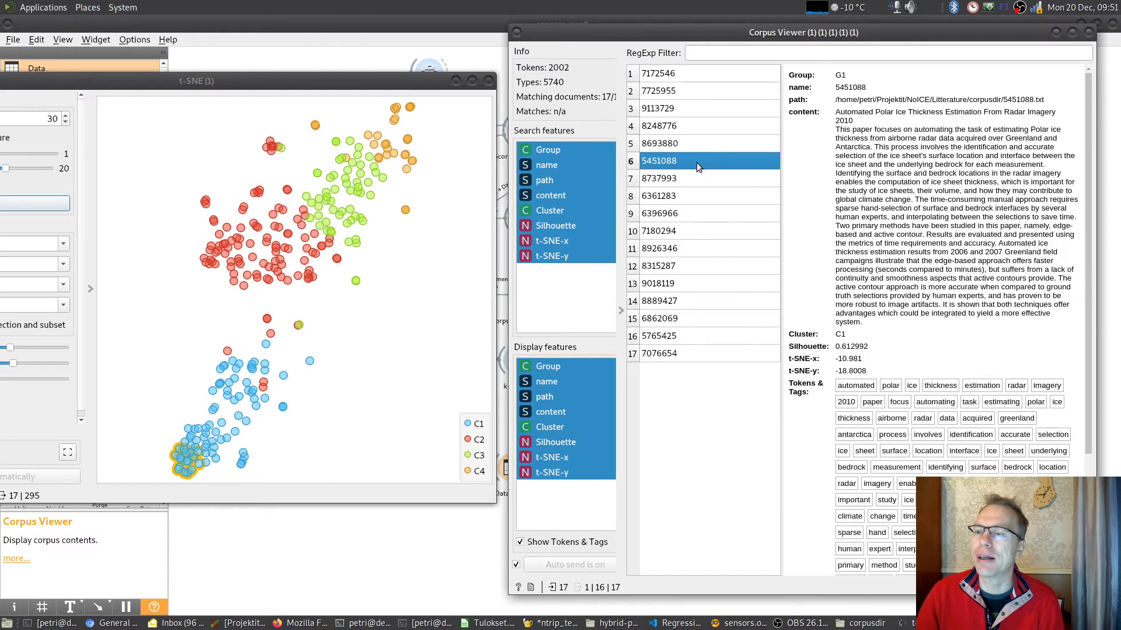
{"action": "left_click", "coordinate": [694, 231]}
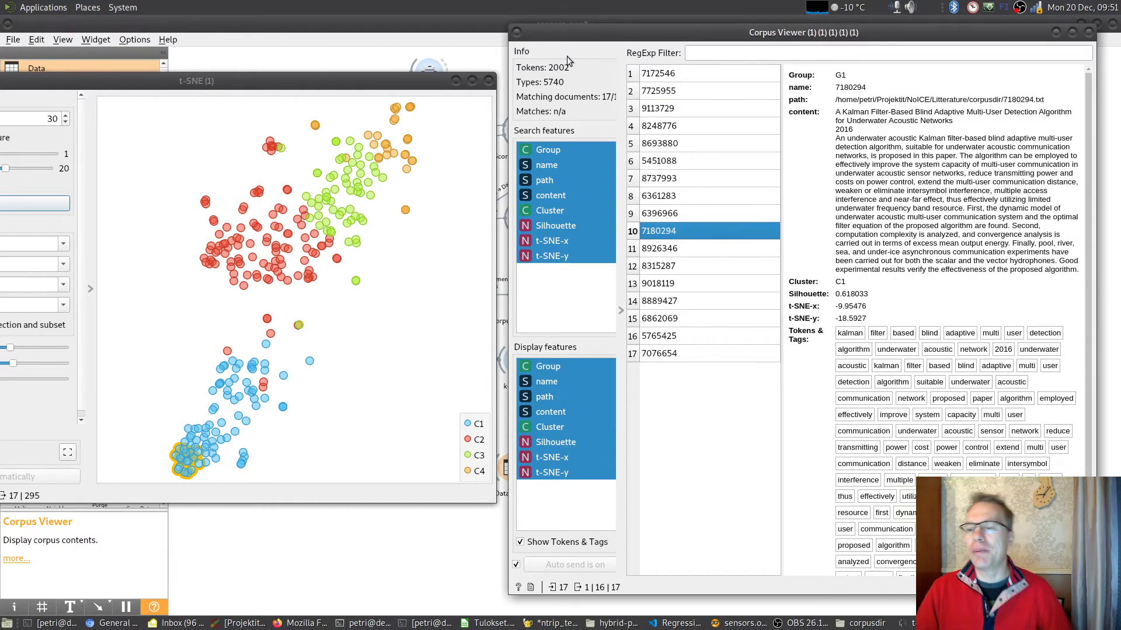
- Close the Corpus Viewer and the t-SNE (1) window to return to the full workflow
{"action": "left_click", "coordinate": [1089, 36]}
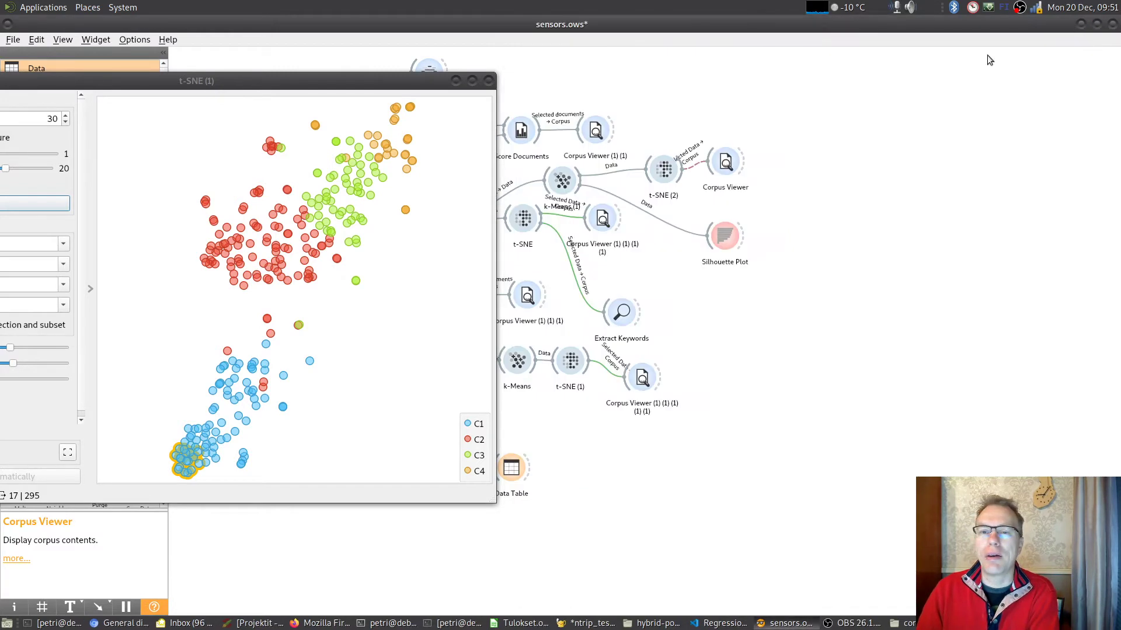
{"action": "left_click_drag", "start_coordinate": [294, 82], "coordinate": [818, 82]}
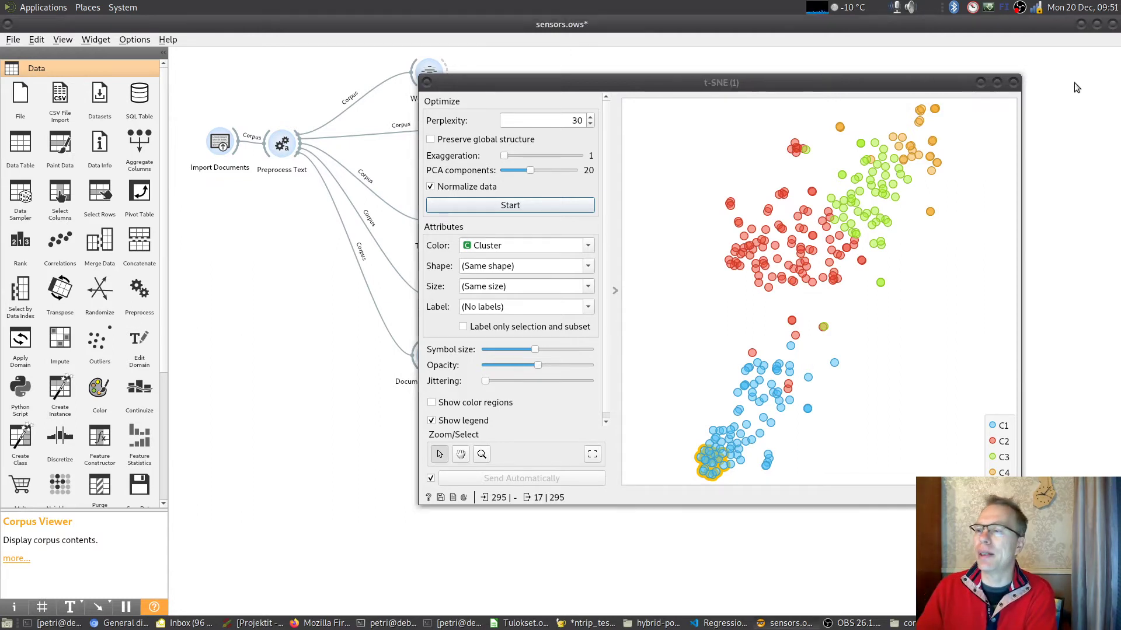
{"action": "left_click", "coordinate": [1014, 82]}
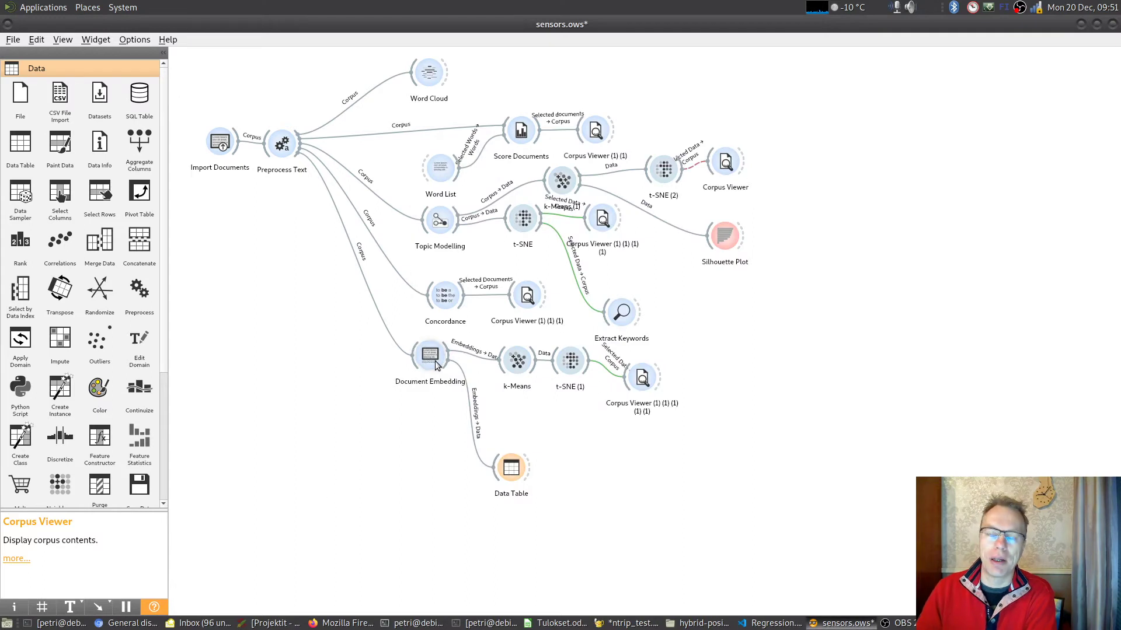
- Open the Topic Modelling widget connected to Preprocess Text to view its topics and keywords
{"action": "mouse_move", "coordinate": [431, 363]}
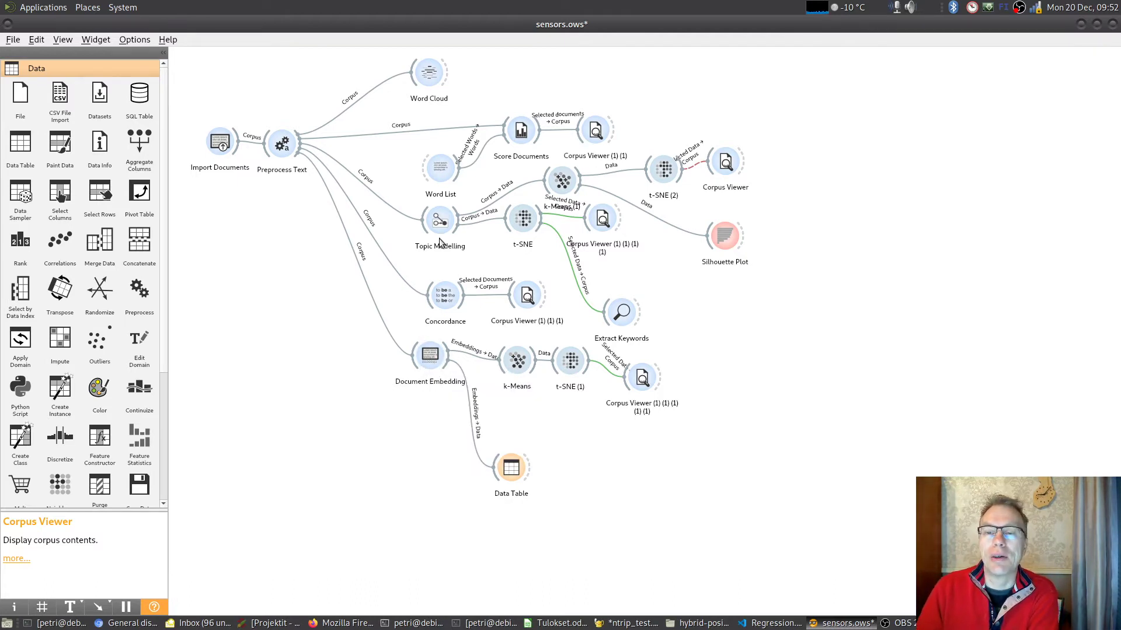
{"action": "mouse_move", "coordinate": [438, 223]}
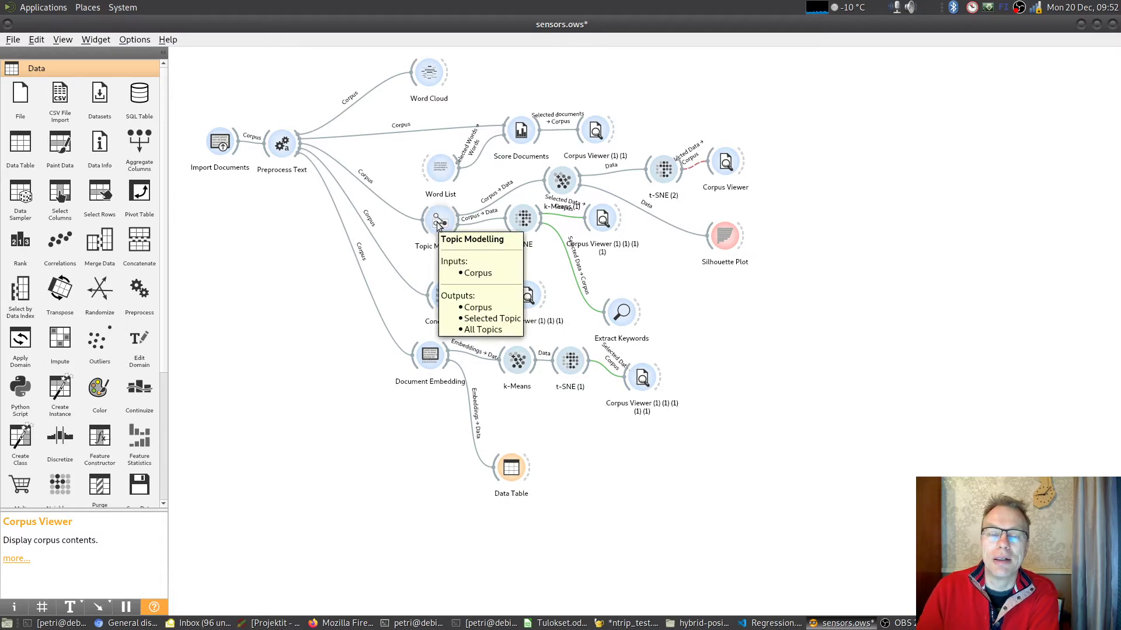
{"action": "double_click", "coordinate": [439, 222]}
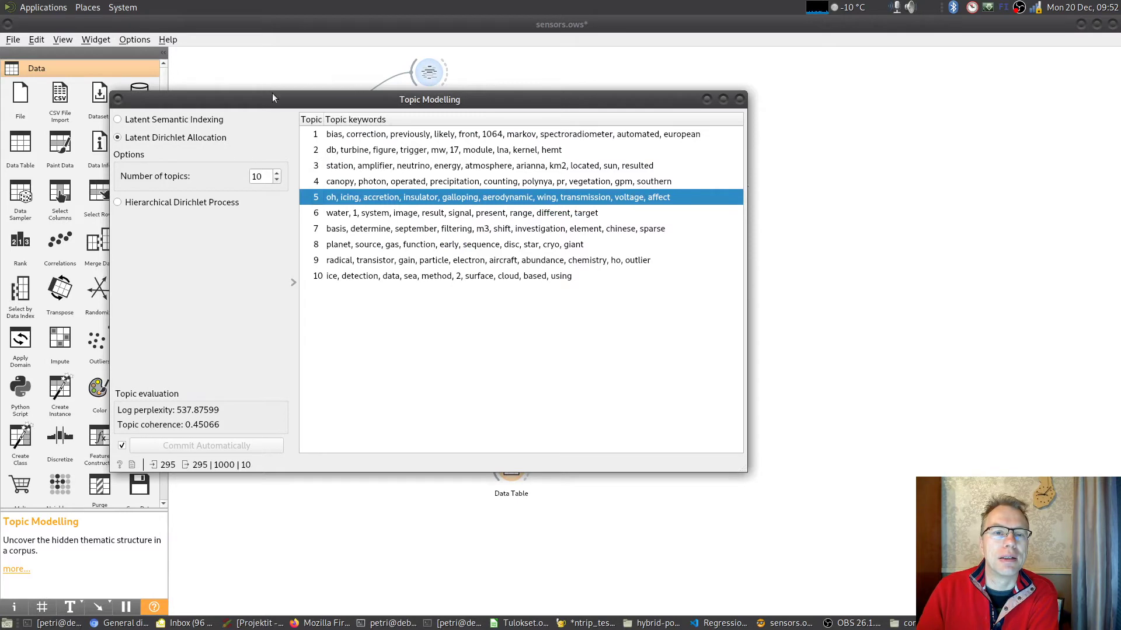
- Select topic 1 in the topic keyword list and close the Topic Modelling window
{"action": "left_click_drag", "start_coordinate": [272, 100], "coordinate": [299, 159]}
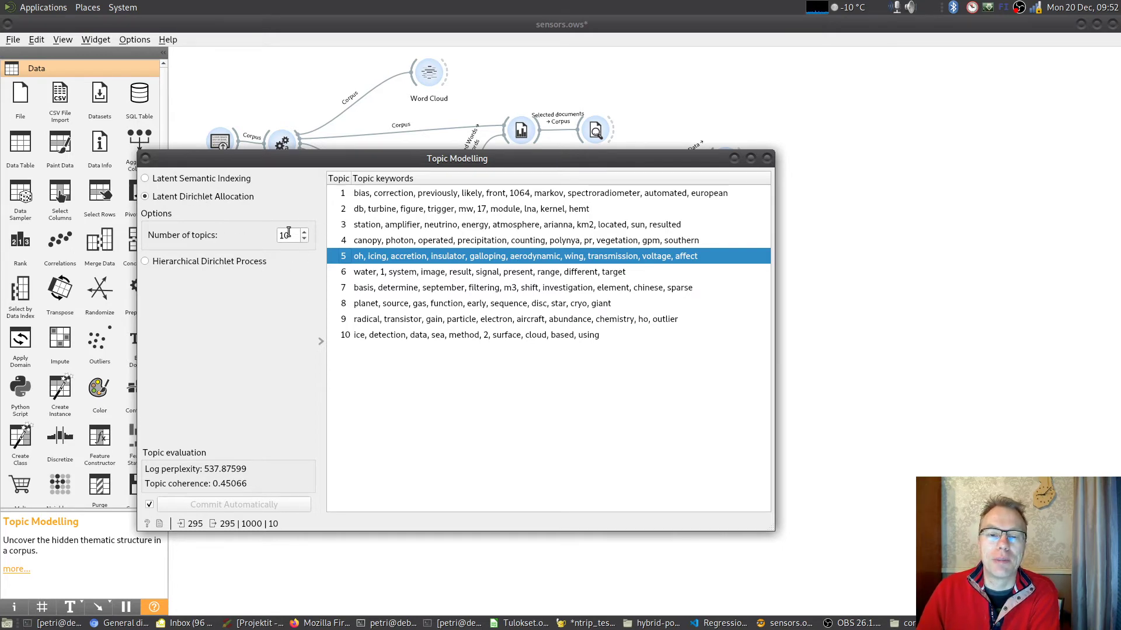
{"action": "left_click", "coordinate": [433, 194]}
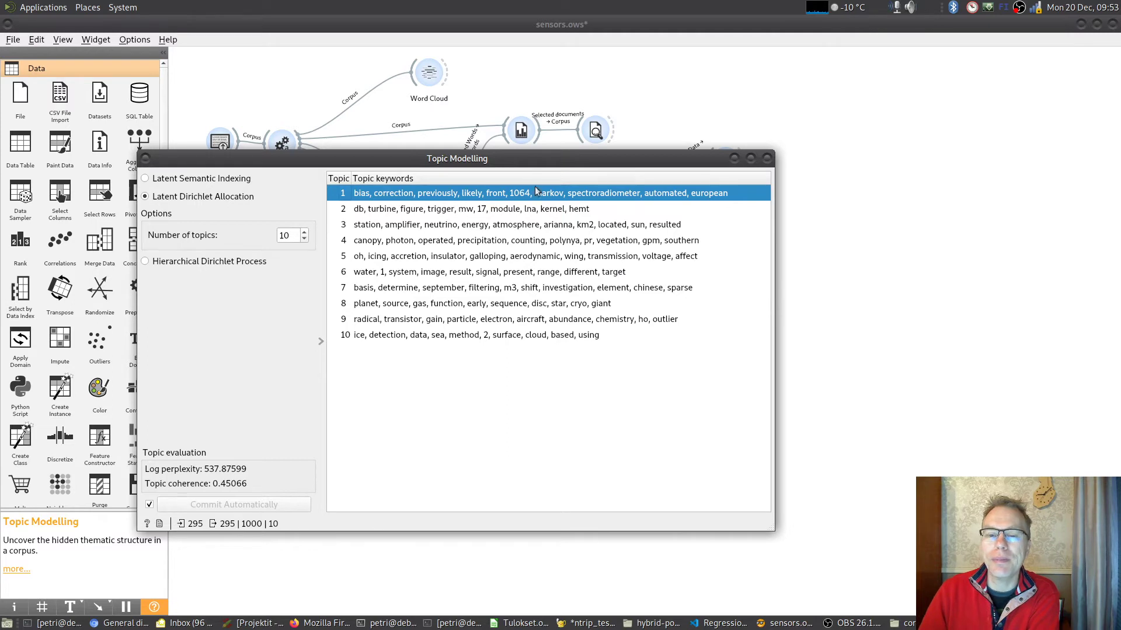
{"action": "left_click", "coordinate": [767, 158]}
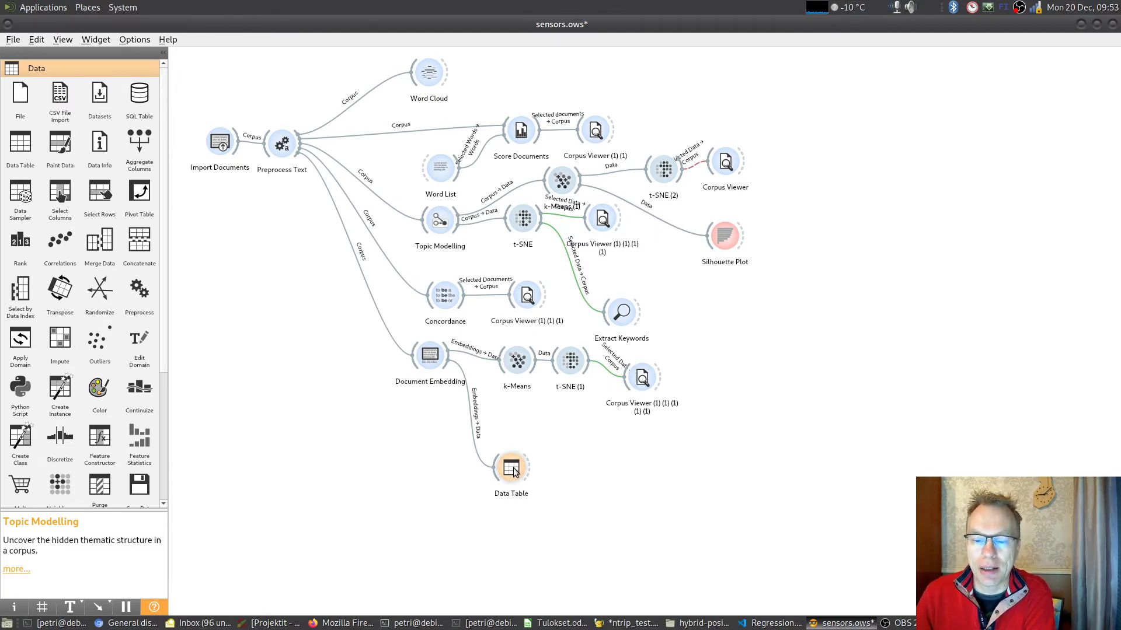
- Disconnect the Data Table from Document Embedding, move it below Topic Modelling, and connect it to Topic Modelling's output
{"action": "left_click", "coordinate": [474, 453]}
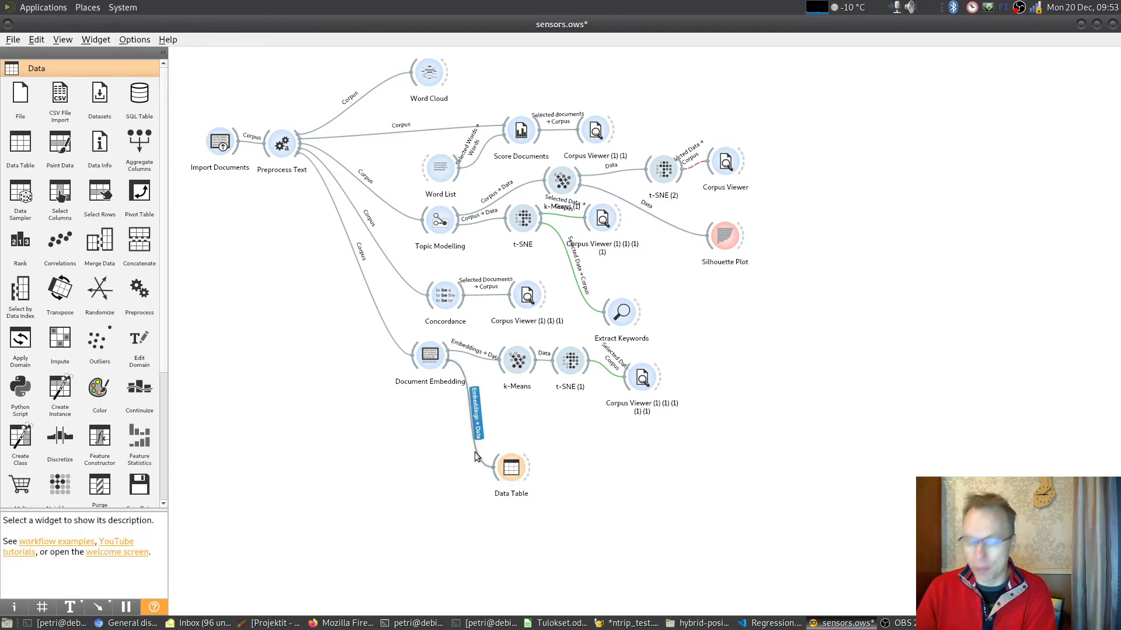
{"action": "key", "text": "Delete"}
{"action": "left_click_drag", "start_coordinate": [502, 473], "coordinate": [487, 266]}
{"action": "left_click_drag", "start_coordinate": [456, 229], "coordinate": [495, 257]}
- Open the Data Table, examine the documents' weights for Topics 1 to 10, and close it
{"action": "double_click", "coordinate": [496, 260]}
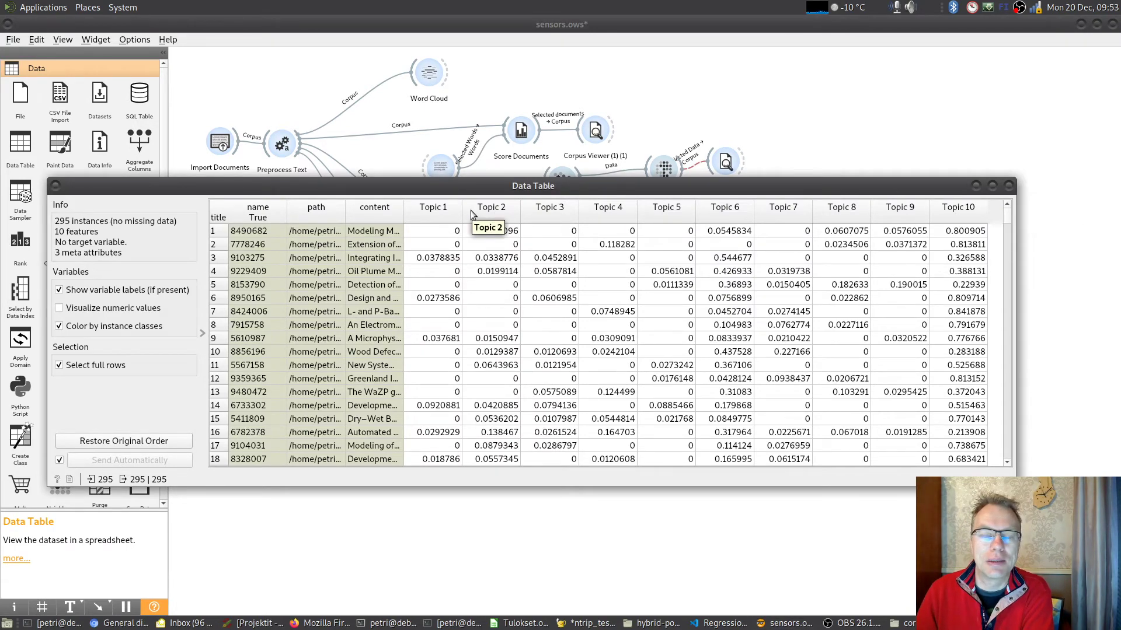
{"action": "scroll", "coordinate": [776, 356], "scroll_direction": "down", "scroll_amount": 18}
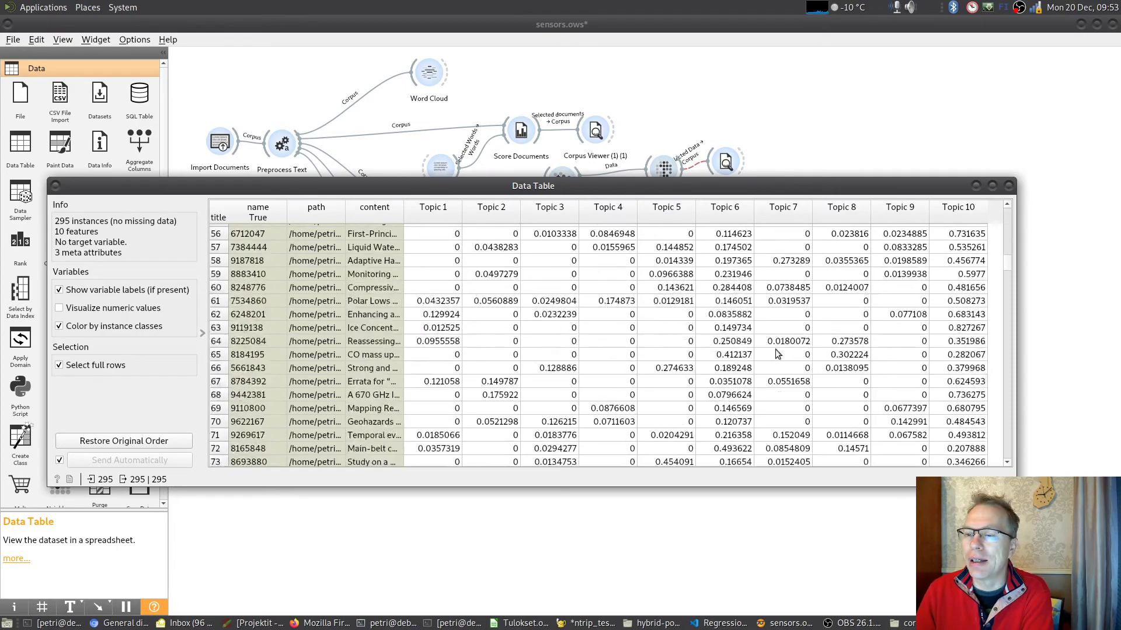
{"action": "scroll", "coordinate": [775, 349], "scroll_direction": "down", "scroll_amount": 6}
{"action": "left_click", "coordinate": [1009, 185]}
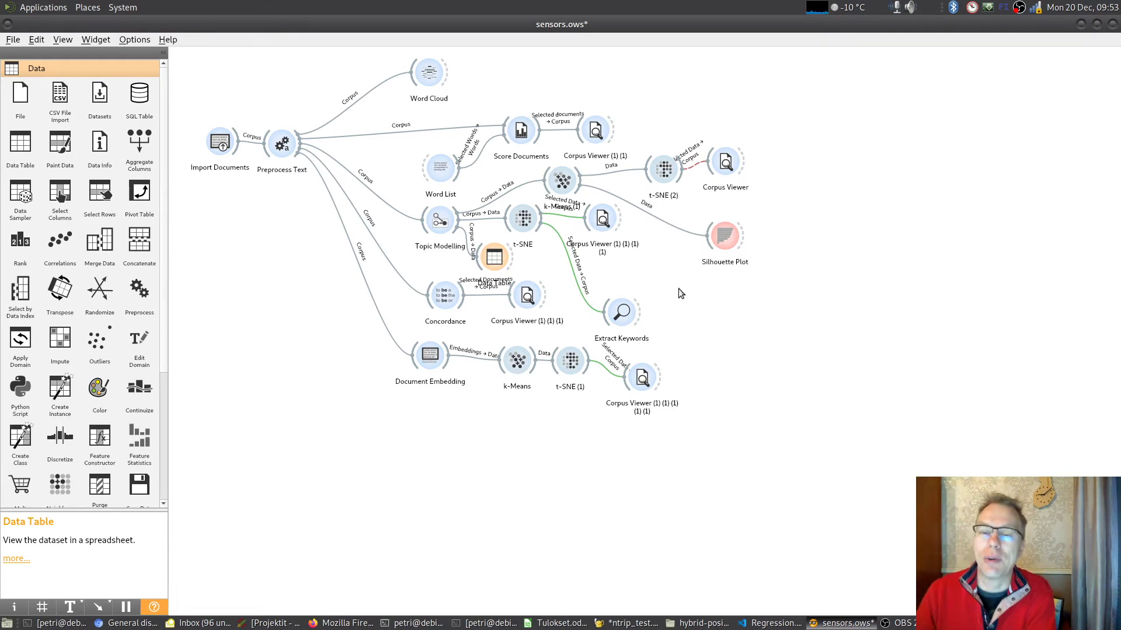
- Open the t-SNE fed by Topic Modelling, clear its current selection, and select the small isolated cluster at the plot's lower left
{"action": "mouse_move", "coordinate": [528, 228]}
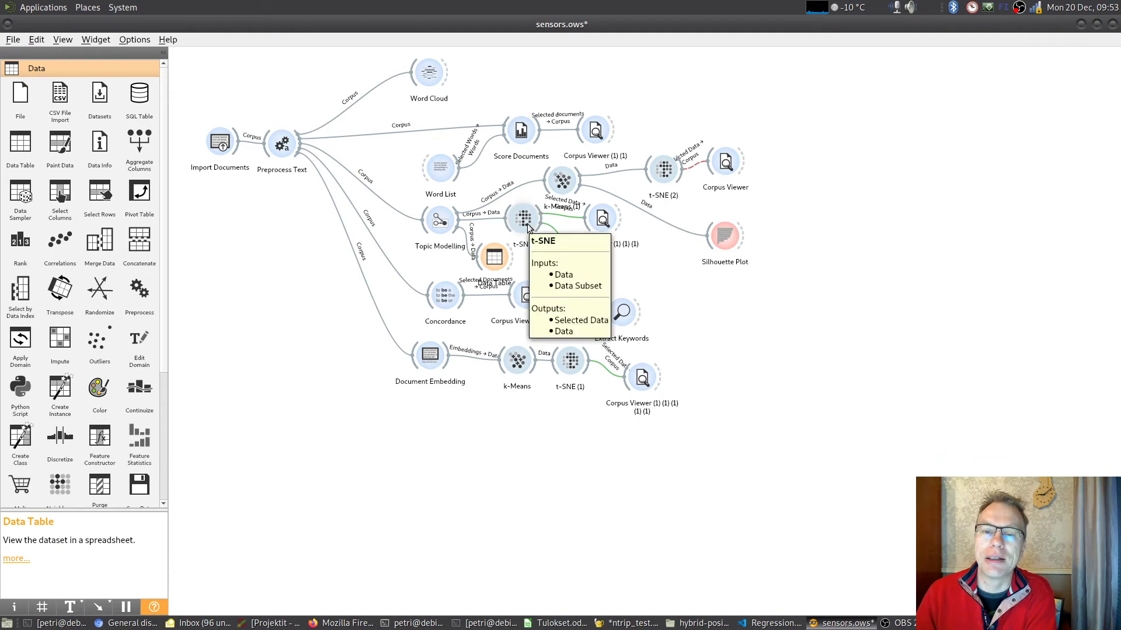
{"action": "double_click", "coordinate": [528, 227]}
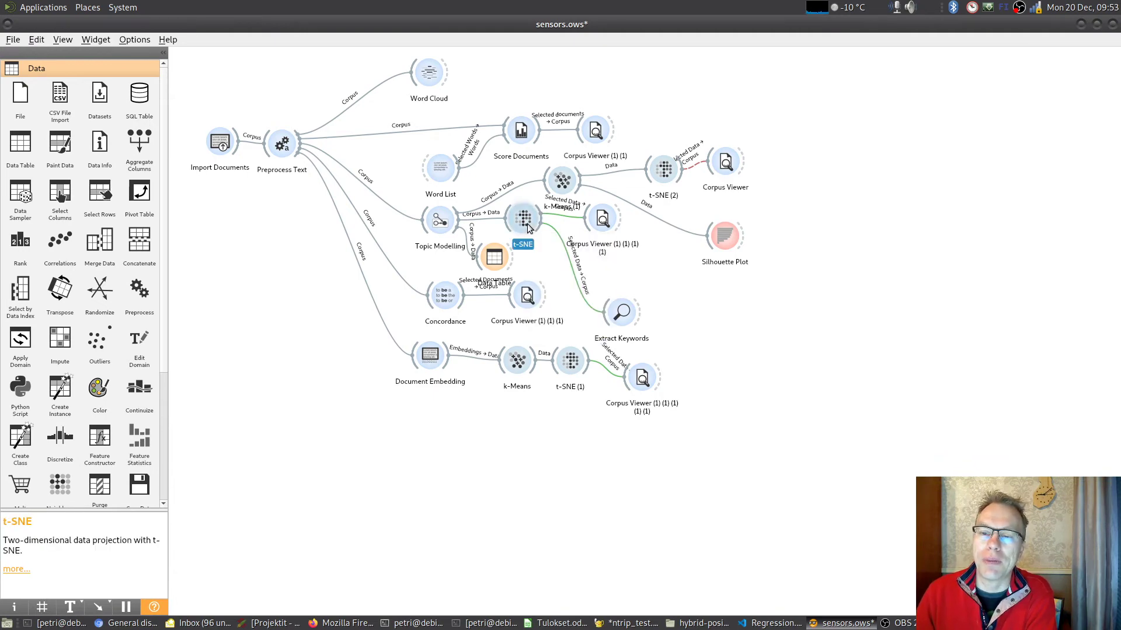
{"action": "left_click_drag", "start_coordinate": [692, 90], "coordinate": [610, 90]}
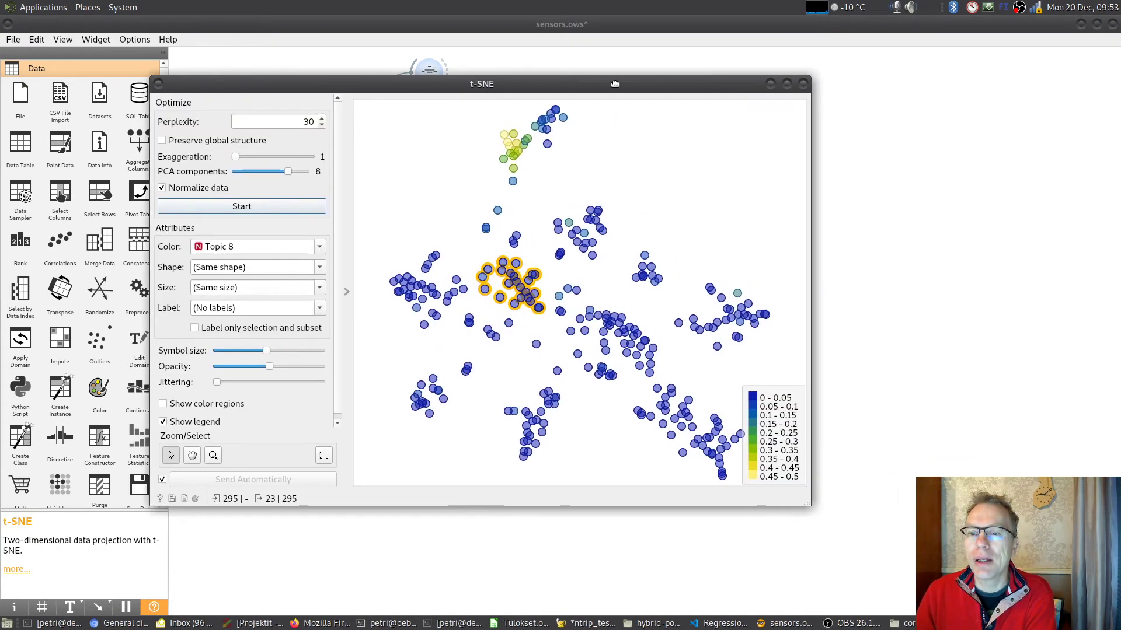
{"action": "left_click", "coordinate": [682, 166]}
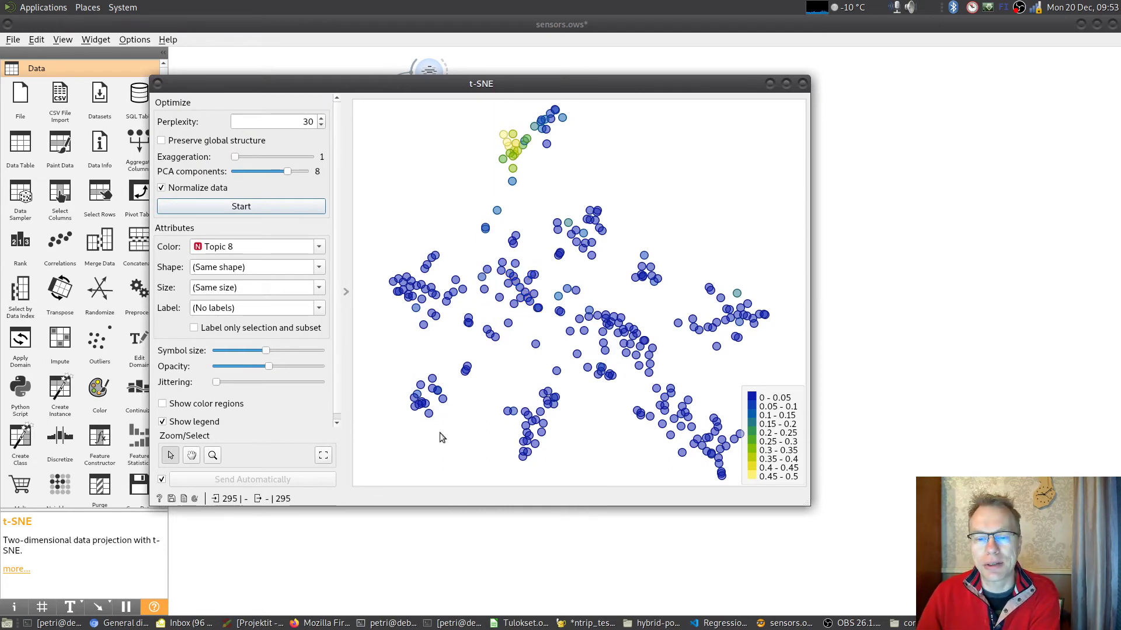
{"action": "left_click_drag", "start_coordinate": [532, 85], "coordinate": [402, 75]}
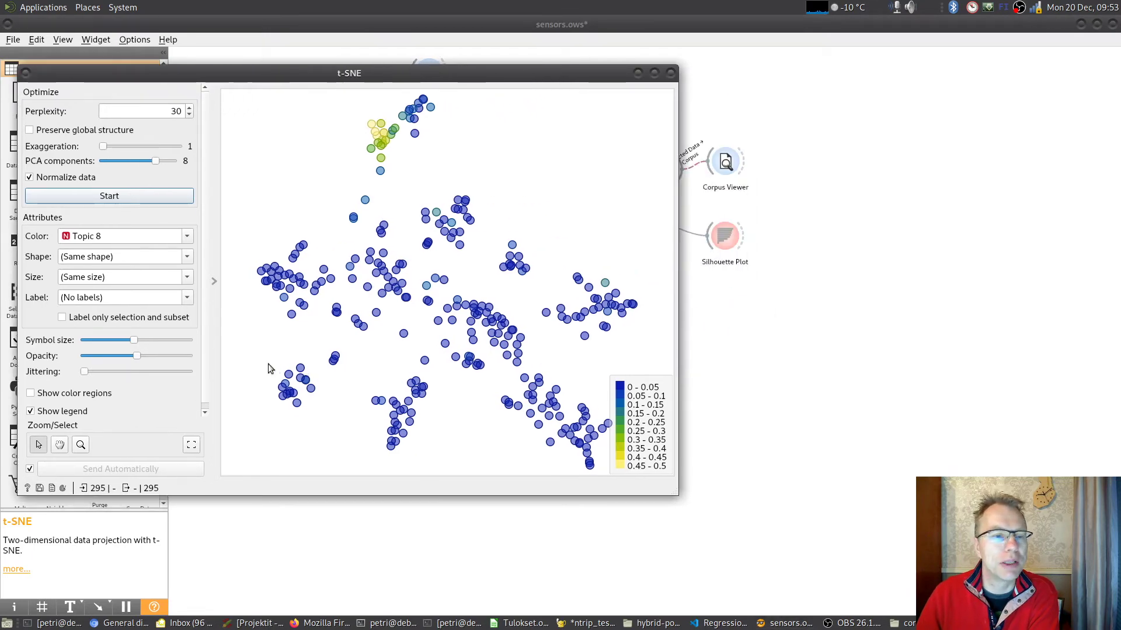
{"action": "left_click_drag", "start_coordinate": [268, 363], "coordinate": [314, 416]}
- Open the Corpus Viewer connected to this t-SNE, place it beside the plot, and display document 9622167
{"action": "left_click", "coordinate": [856, 356]}
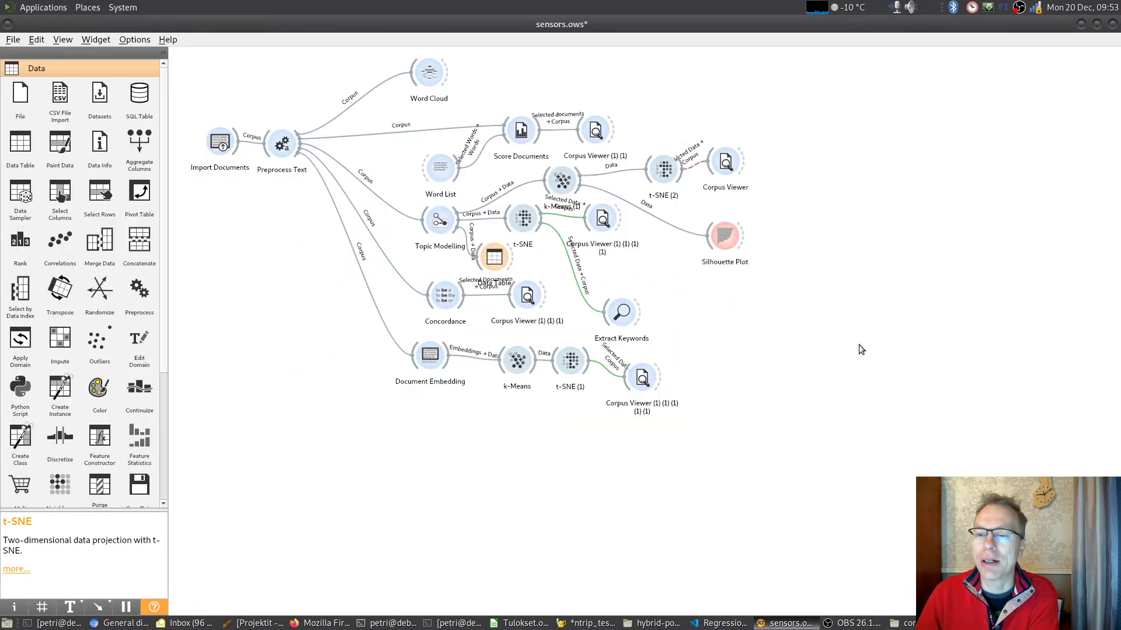
{"action": "double_click", "coordinate": [602, 220]}
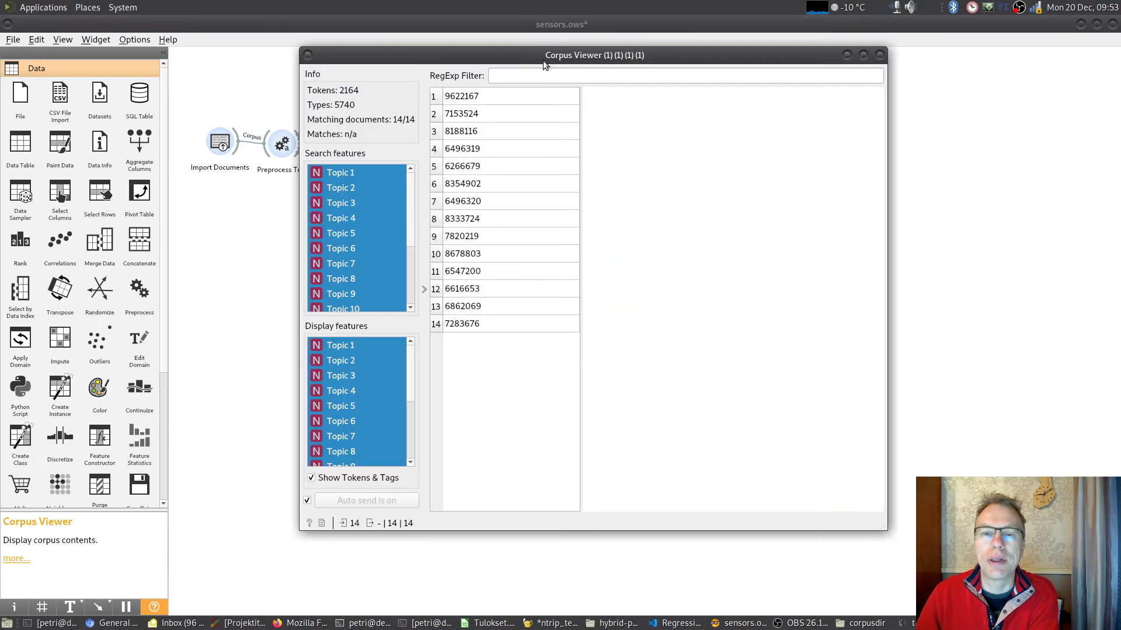
{"action": "left_click_drag", "start_coordinate": [513, 56], "coordinate": [678, 62]}
{"action": "left_click", "coordinate": [918, 624]}
{"action": "left_click", "coordinate": [729, 118]}
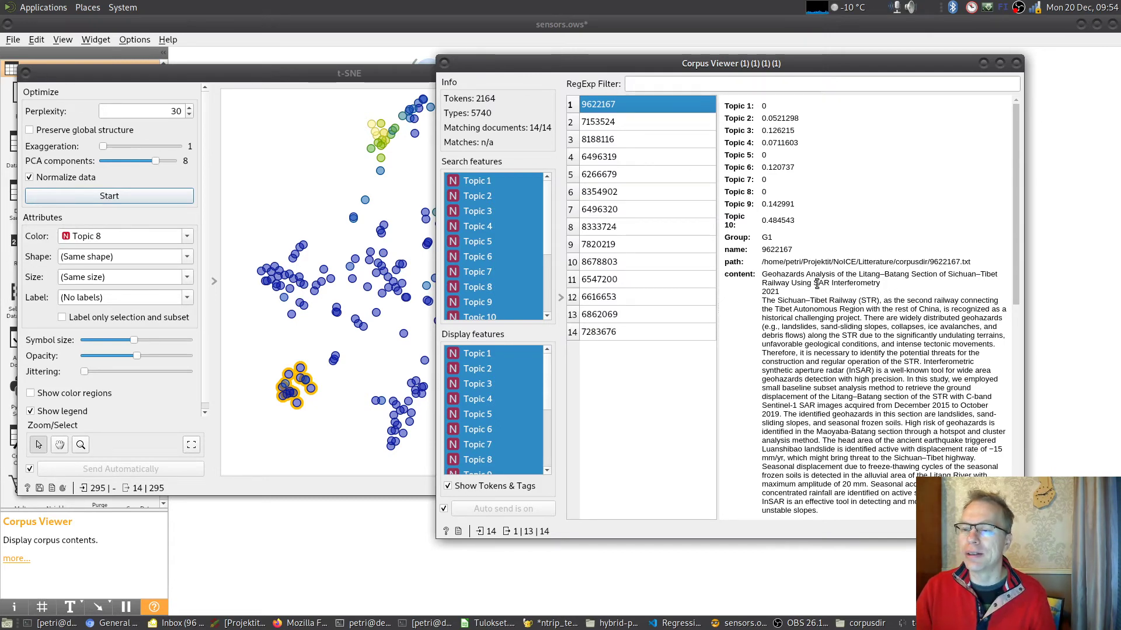
- Read the next documents of the selected lower-left cluster in the Corpus Viewer, from 7153524 to 6496320
{"action": "left_click", "coordinate": [608, 122]}
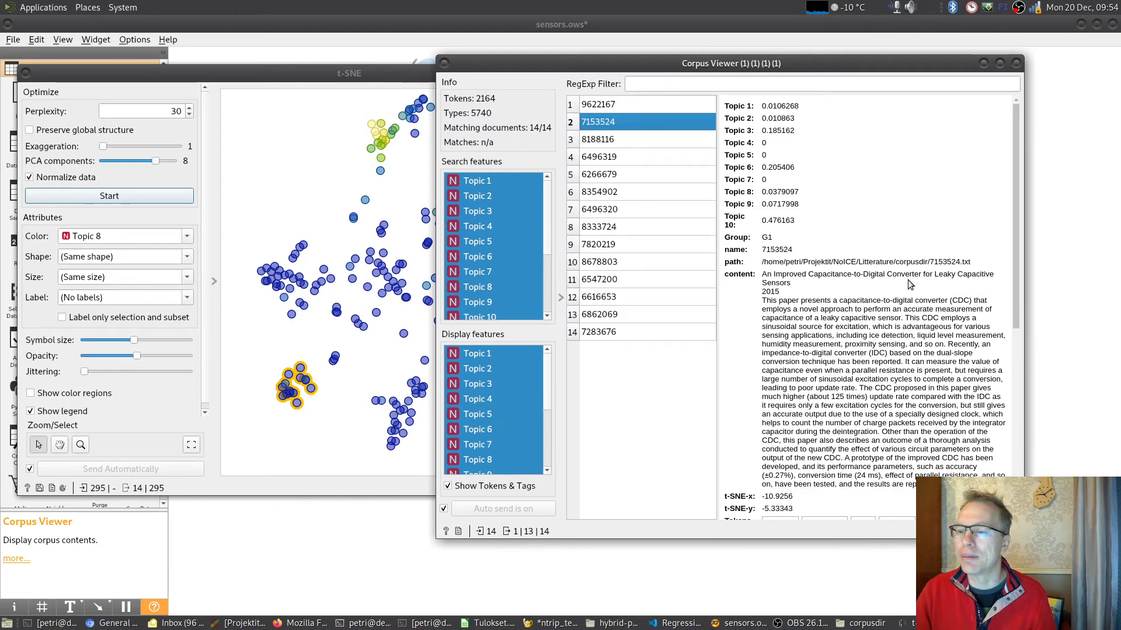
{"action": "left_click", "coordinate": [628, 147]}
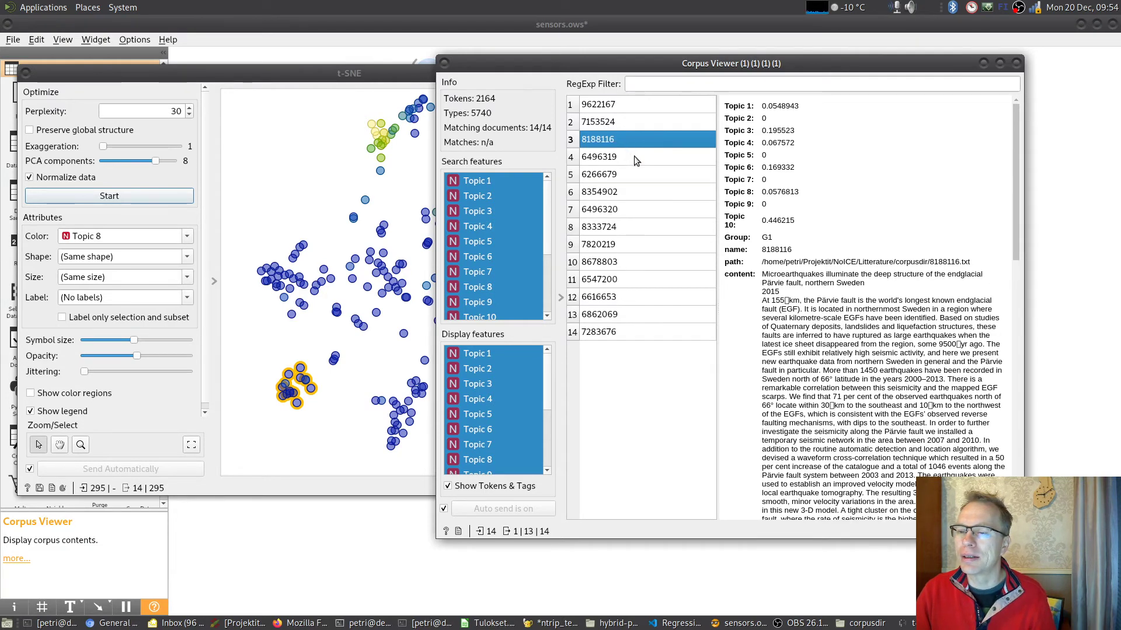
{"action": "left_click", "coordinate": [634, 158]}
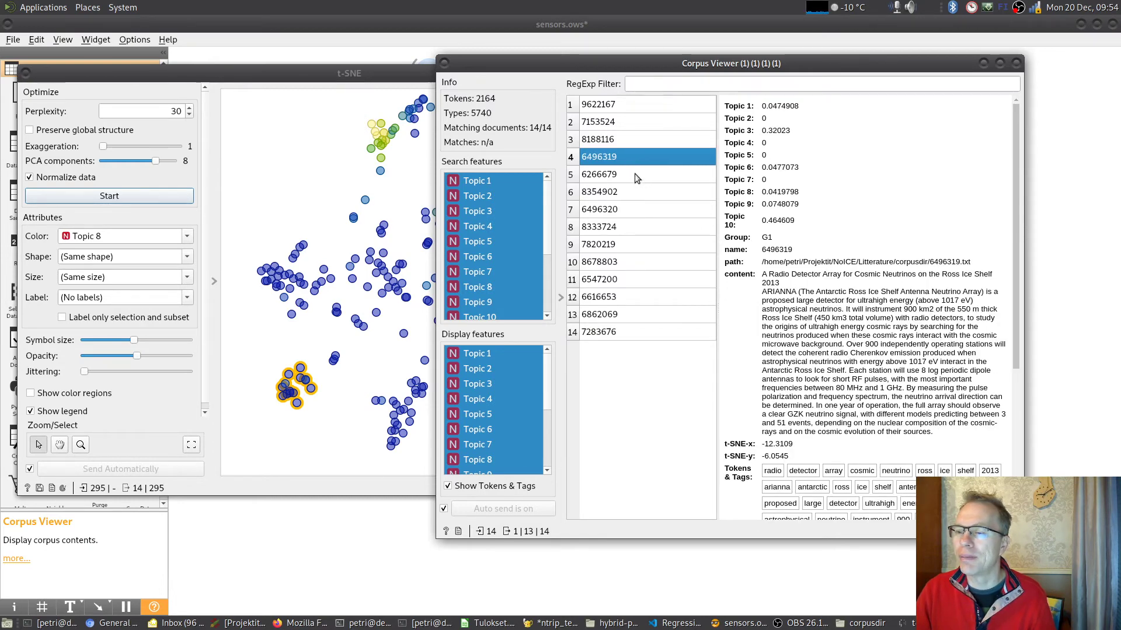
{"action": "left_click", "coordinate": [635, 175]}
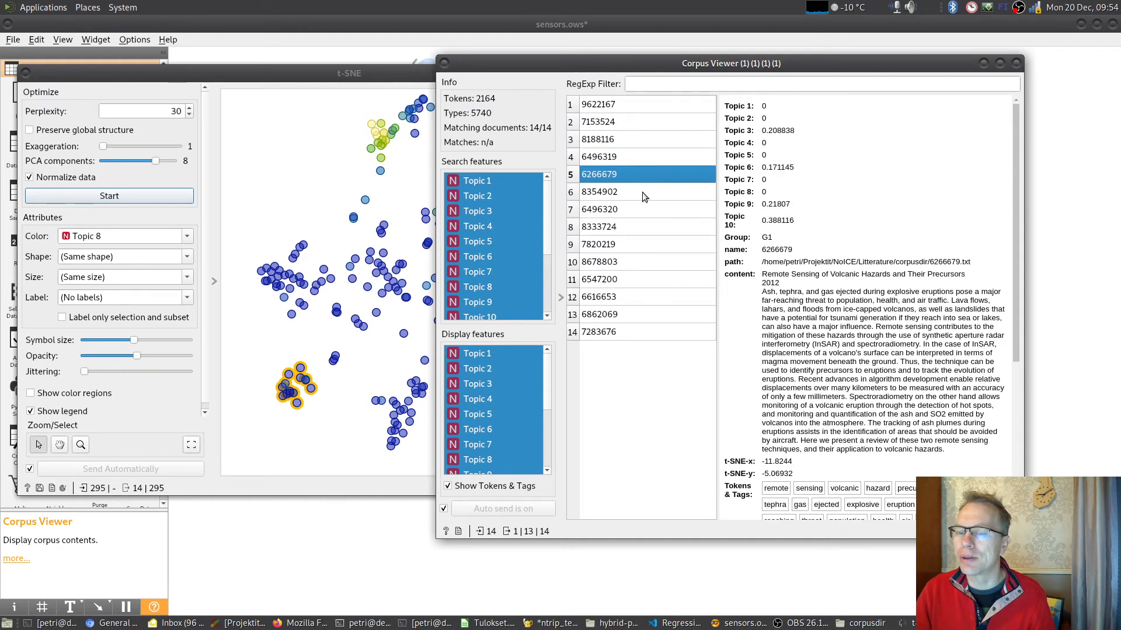
{"action": "left_click", "coordinate": [644, 192]}
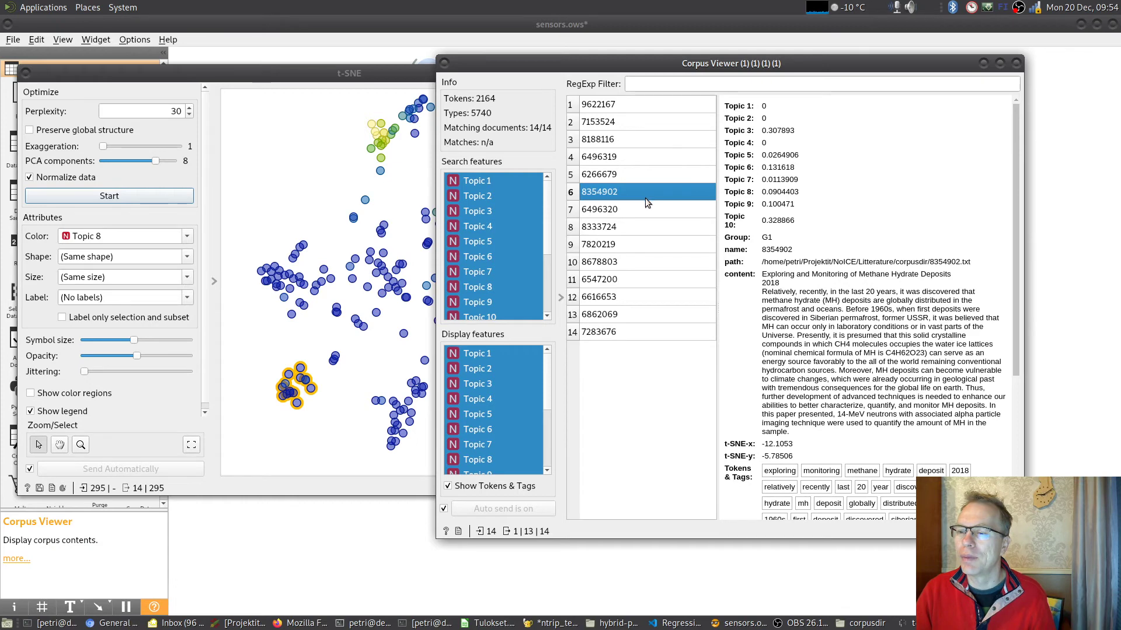
{"action": "left_click", "coordinate": [648, 209]}
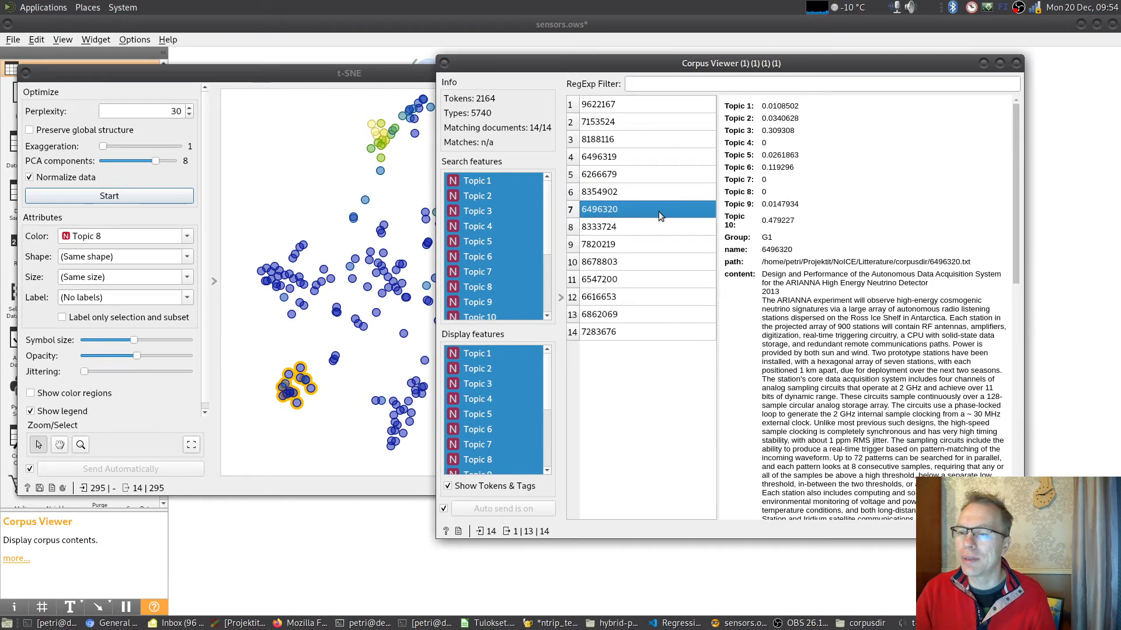
- Select the blue group at the upper tip of the t-SNE plot and display its document 9623880 in the Corpus Viewer
{"action": "left_click_drag", "start_coordinate": [546, 59], "coordinate": [680, 59]}
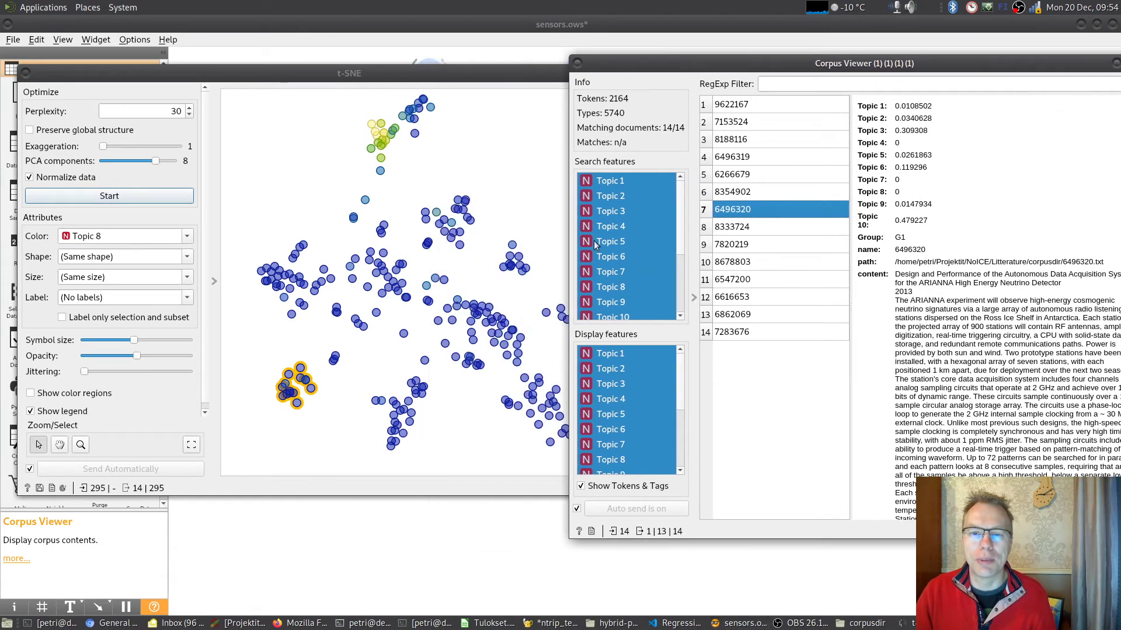
{"action": "left_click_drag", "start_coordinate": [393, 92], "coordinate": [455, 143]}
{"action": "left_click", "coordinate": [817, 94]}
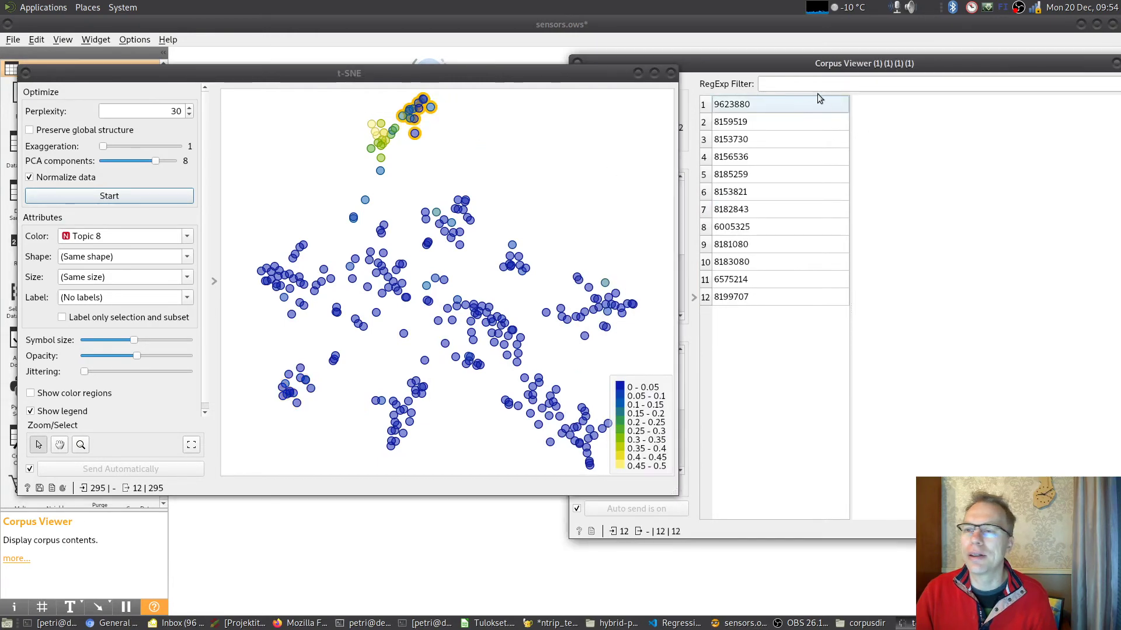
{"action": "left_click", "coordinate": [787, 105]}
{"action": "left_click_drag", "start_coordinate": [882, 67], "coordinate": [803, 64]}
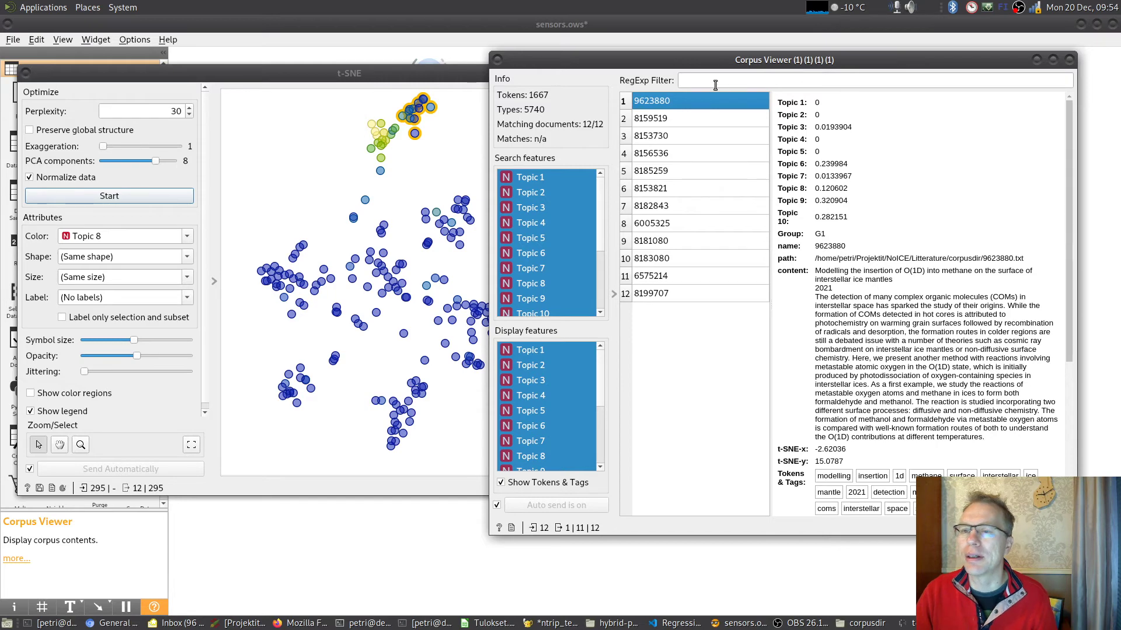
- Read the remaining documents of the upper-tip group in the Corpus Viewer, from 8159519 to 8199707
{"action": "left_click", "coordinate": [686, 118]}
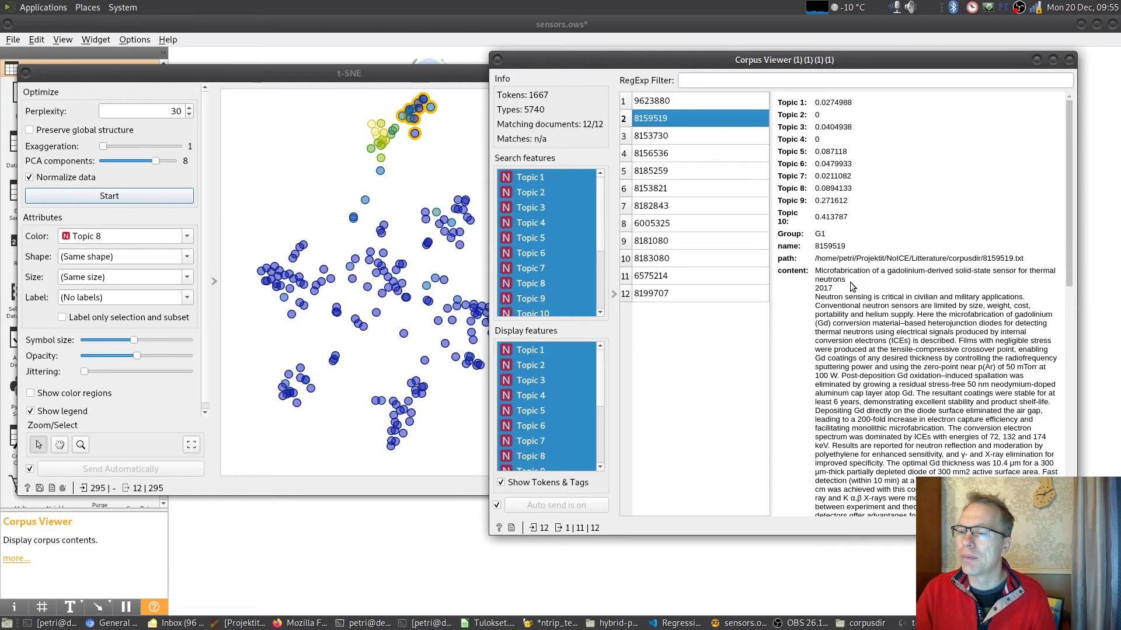
{"action": "left_click", "coordinate": [677, 135]}
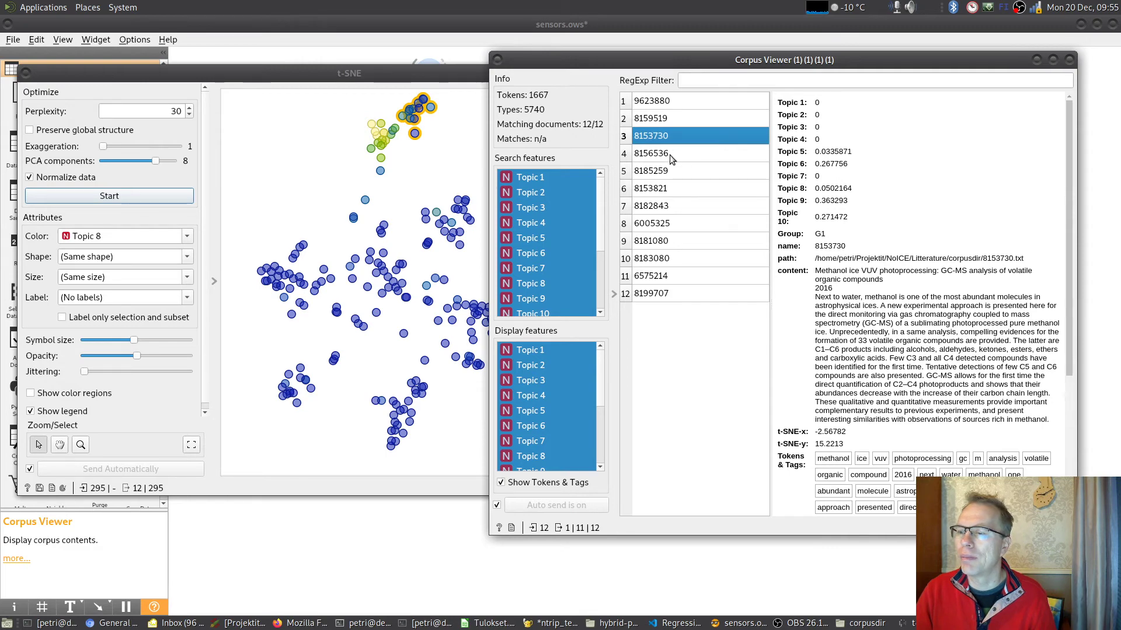
{"action": "left_click", "coordinate": [670, 155]}
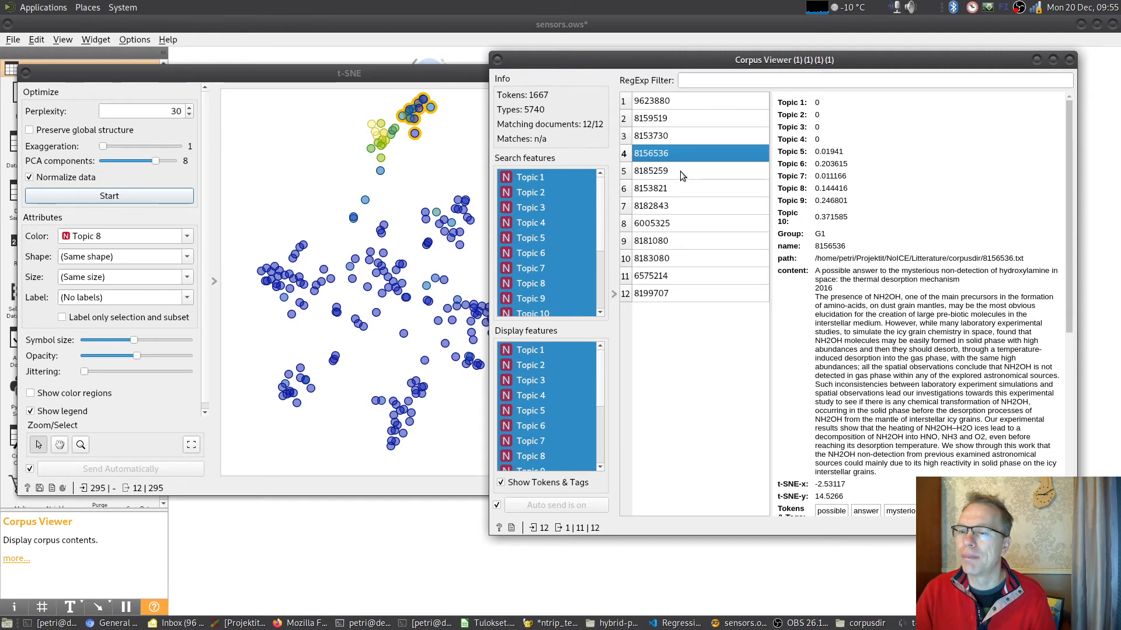
{"action": "left_click", "coordinate": [680, 170]}
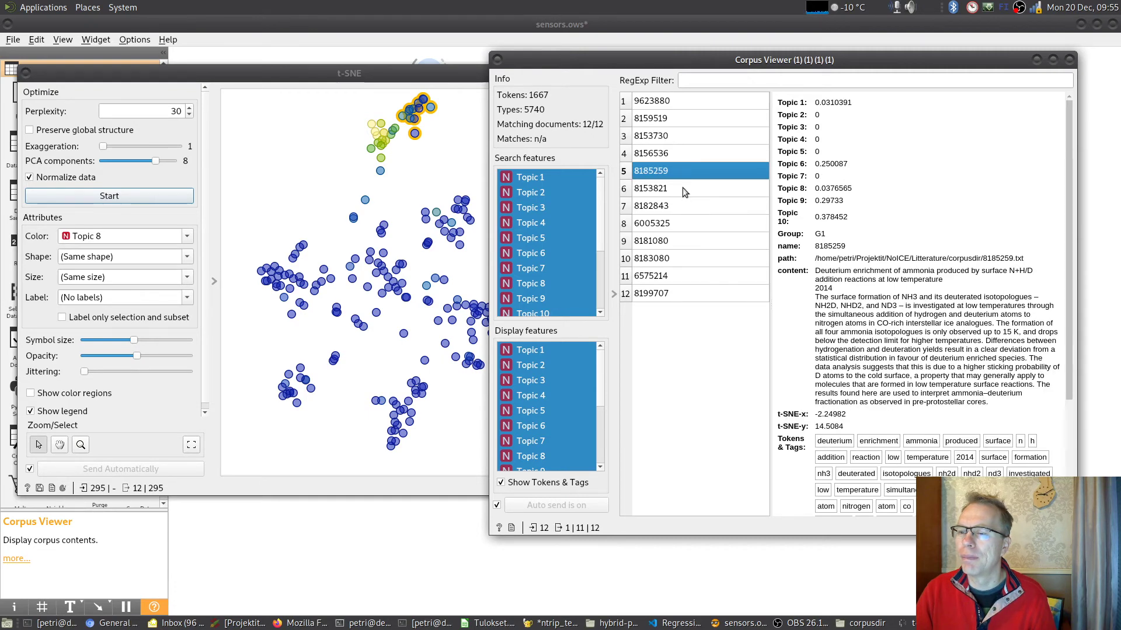
{"action": "left_click", "coordinate": [682, 187]}
{"action": "left_click", "coordinate": [686, 205]}
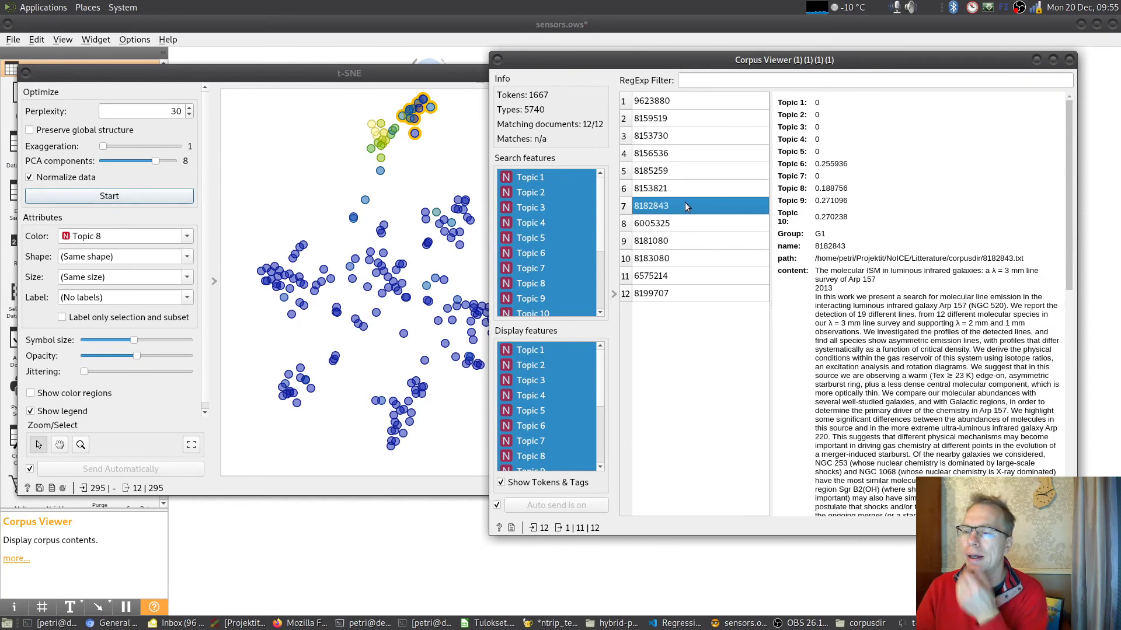
{"action": "left_click", "coordinate": [677, 222]}
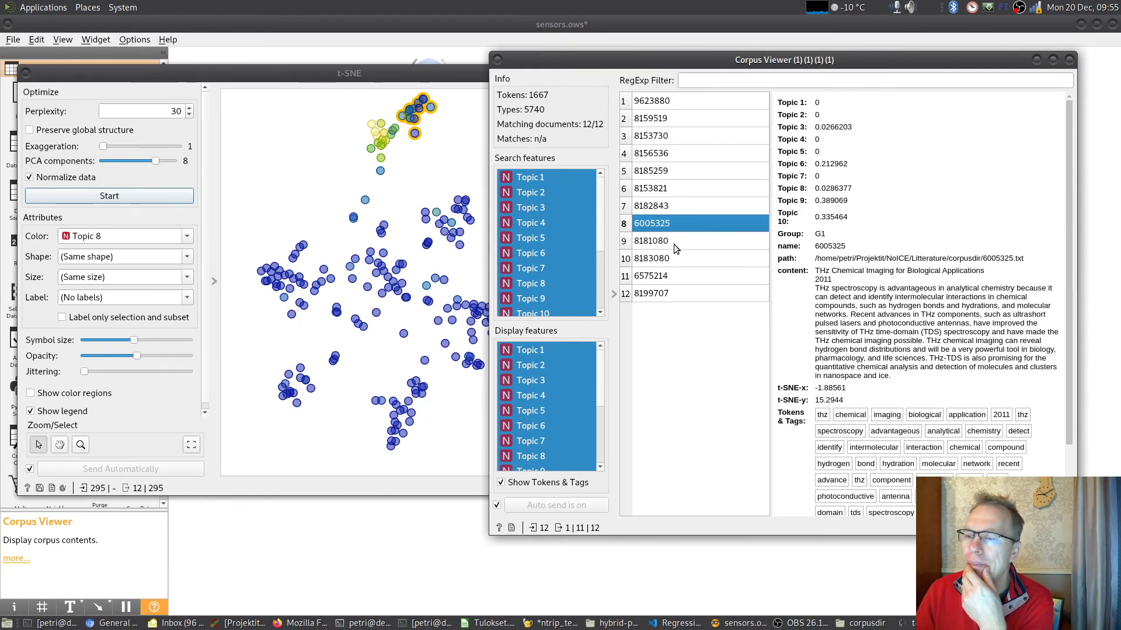
{"action": "left_click", "coordinate": [674, 244]}
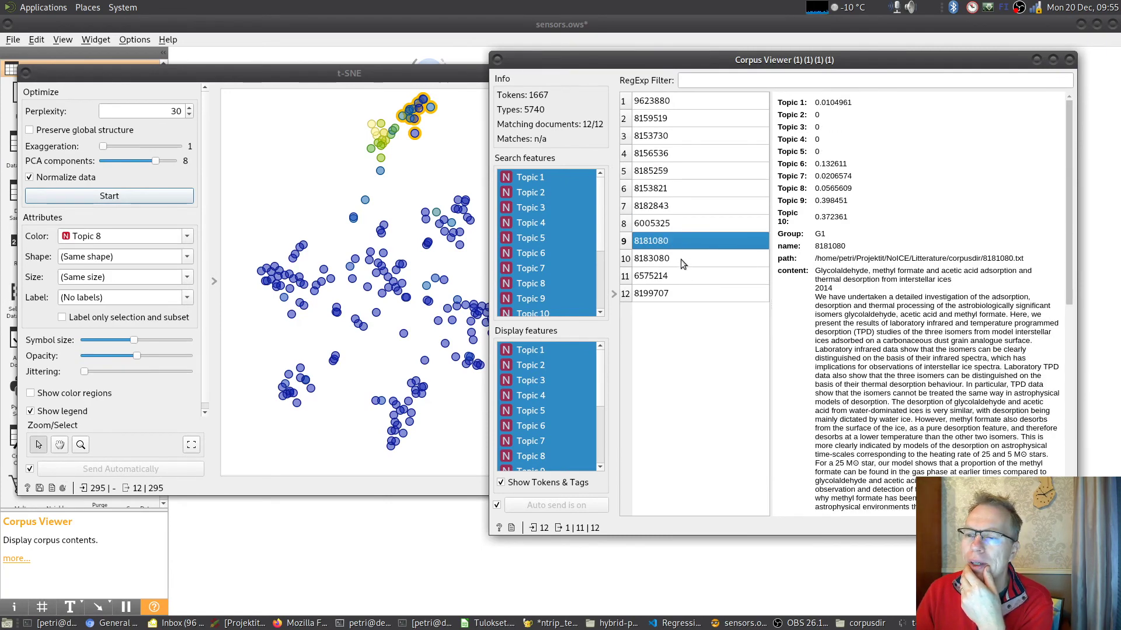
{"action": "left_click", "coordinate": [680, 259]}
{"action": "left_click", "coordinate": [689, 277]}
{"action": "left_click", "coordinate": [691, 292]}
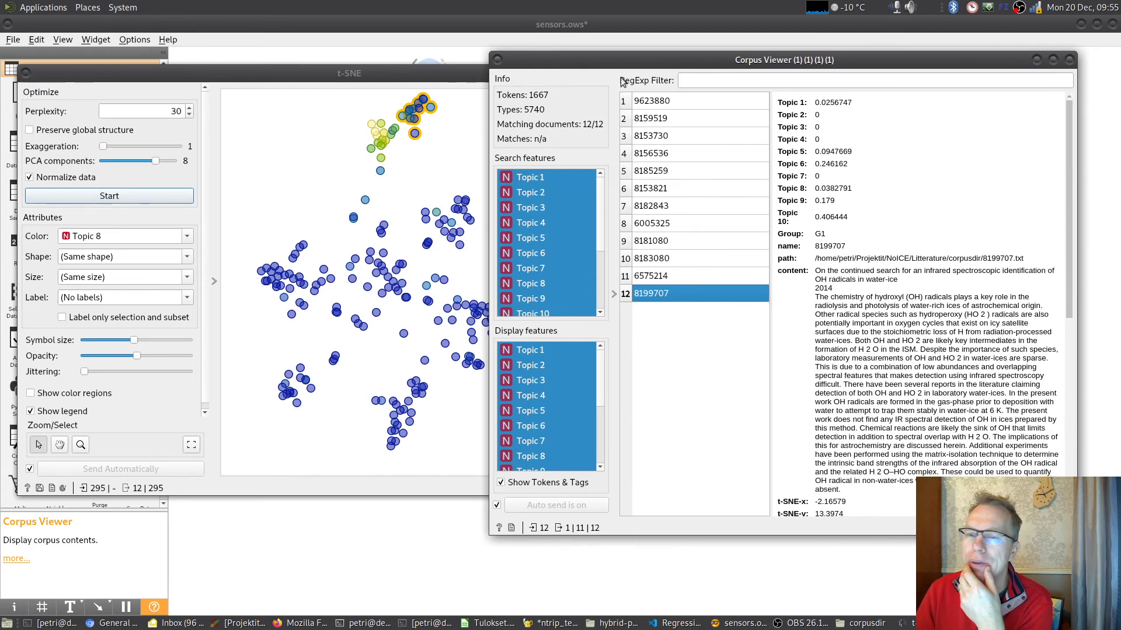
- Select the small compact cluster right of the t-SNE plot's centre and bring its document list into view in the Corpus Viewer
{"action": "left_click_drag", "start_coordinate": [588, 63], "coordinate": [735, 76]}
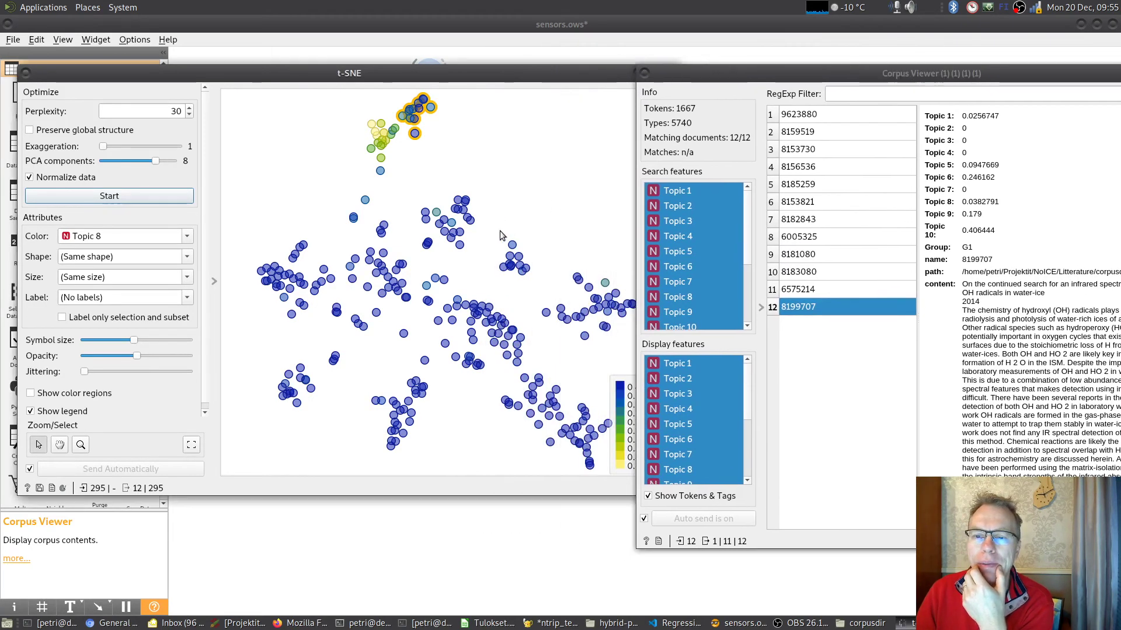
{"action": "left_click_drag", "start_coordinate": [495, 235], "coordinate": [538, 286]}
{"action": "left_click_drag", "start_coordinate": [858, 73], "coordinate": [692, 72]}
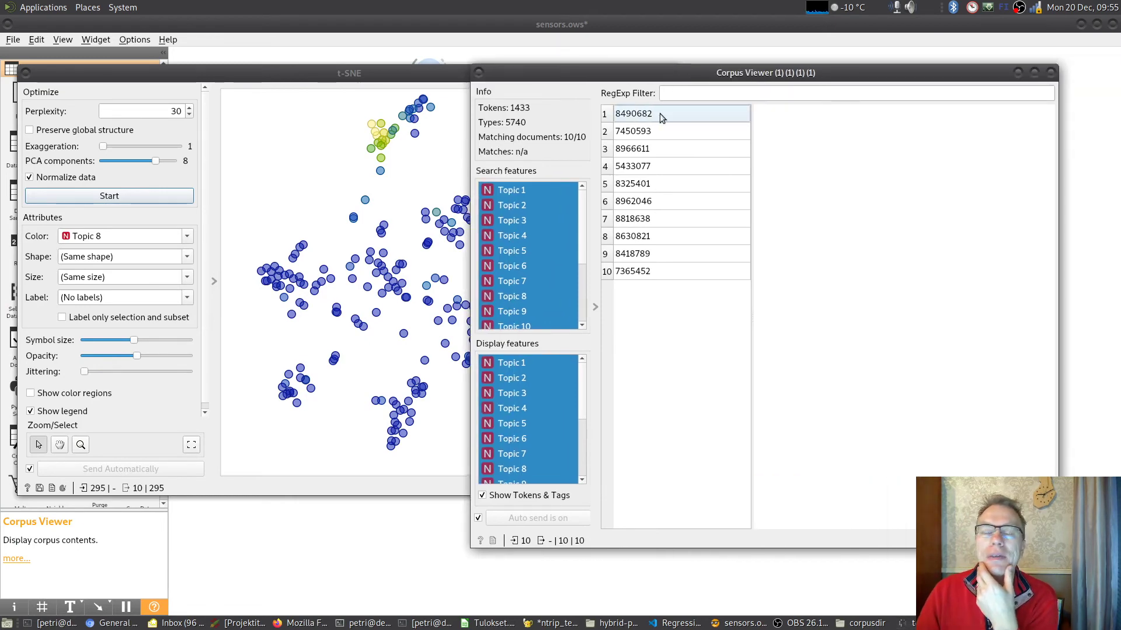
{"action": "left_click", "coordinate": [442, 145]}
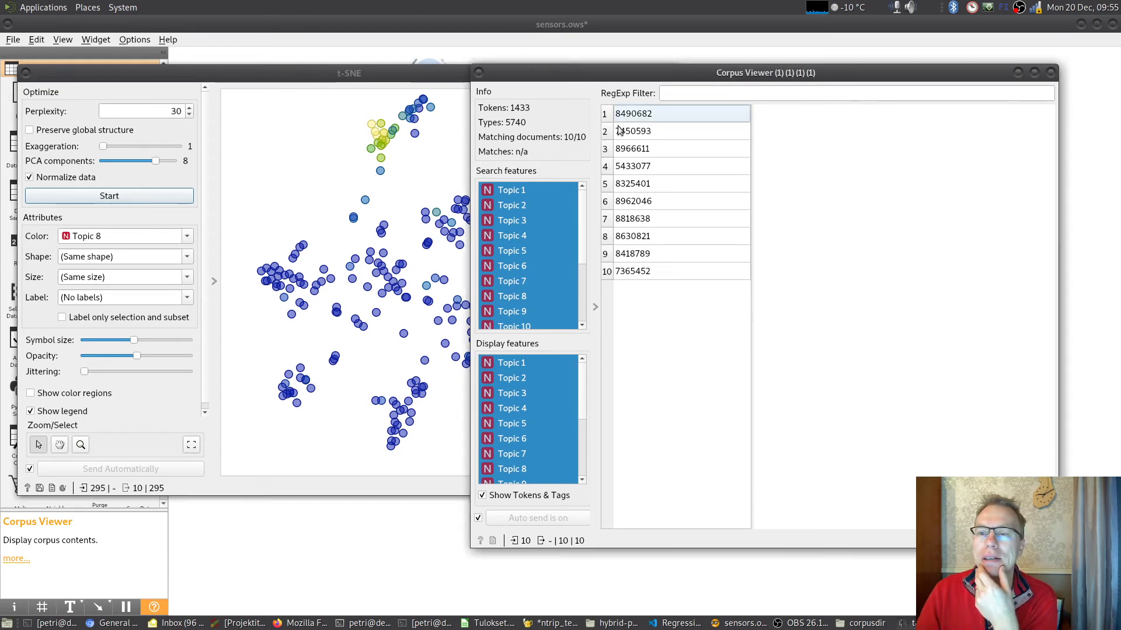
- Read the first documents of the selected compact cluster in the Corpus Viewer, from 8490682 to 8325401
{"action": "left_click", "coordinate": [670, 114]}
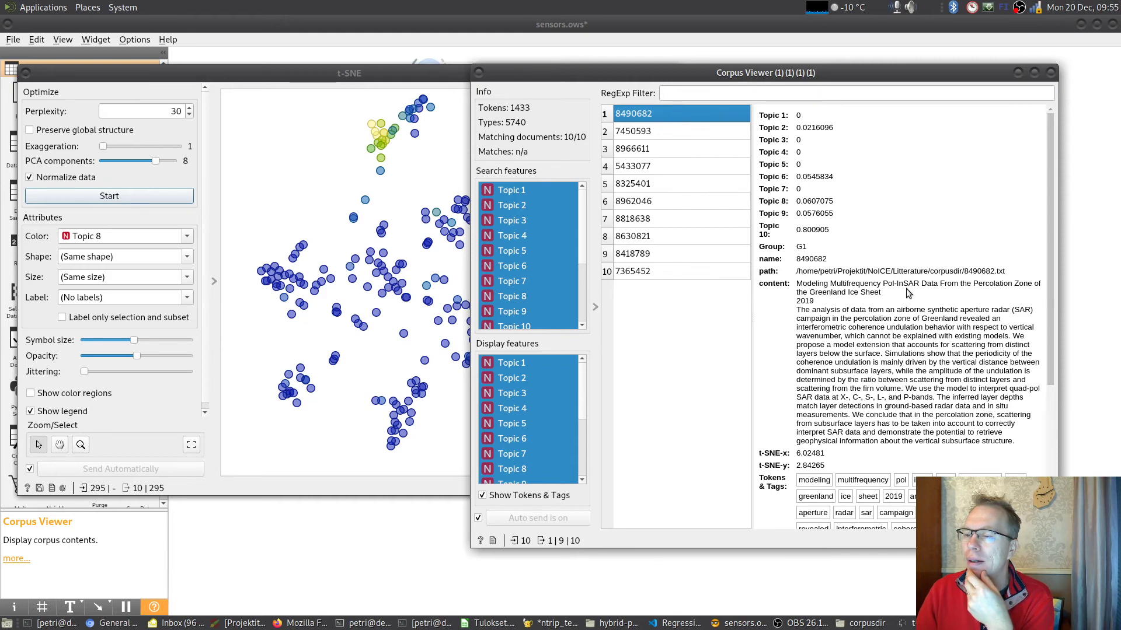
{"action": "left_click", "coordinate": [689, 132]}
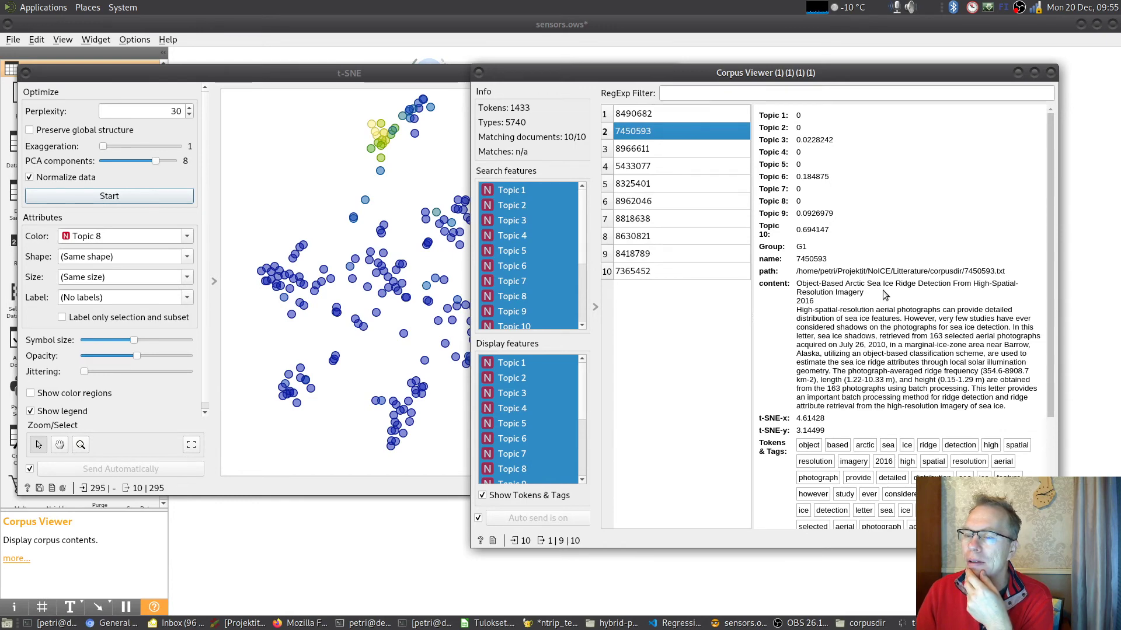
{"action": "left_click", "coordinate": [663, 148]}
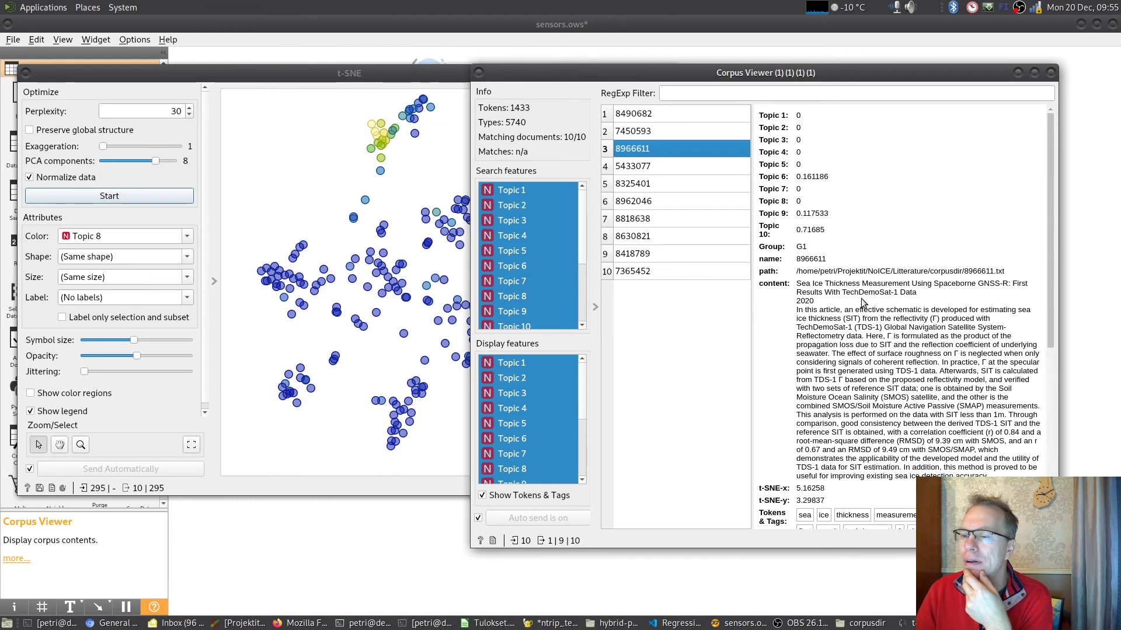
{"action": "left_click_drag", "start_coordinate": [841, 292], "coordinate": [931, 302]}
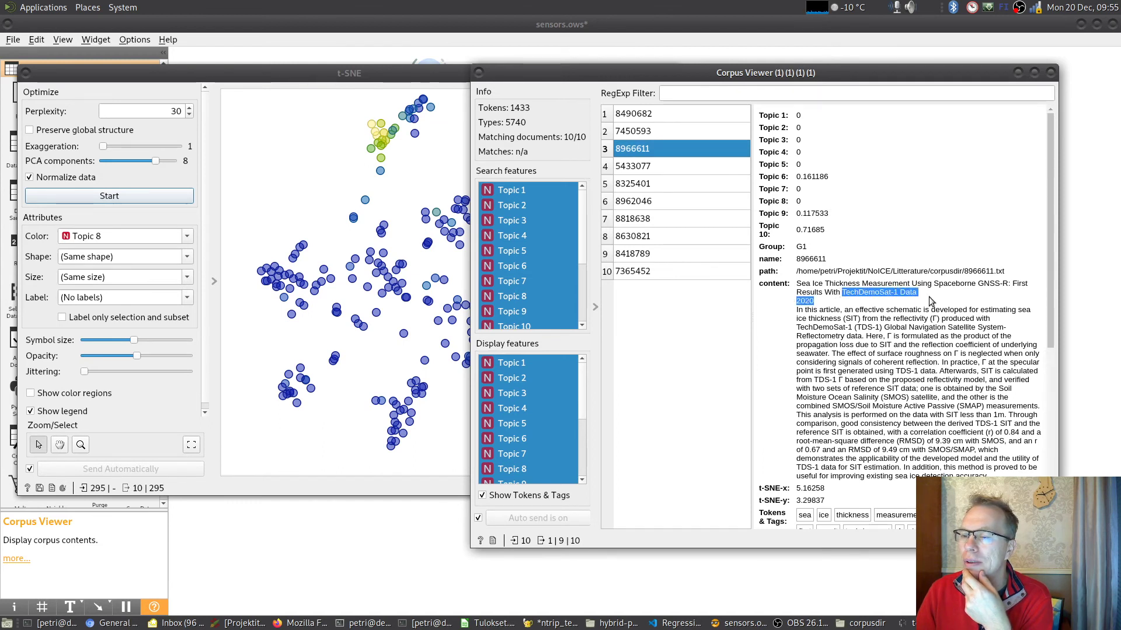
{"action": "left_click", "coordinate": [698, 164]}
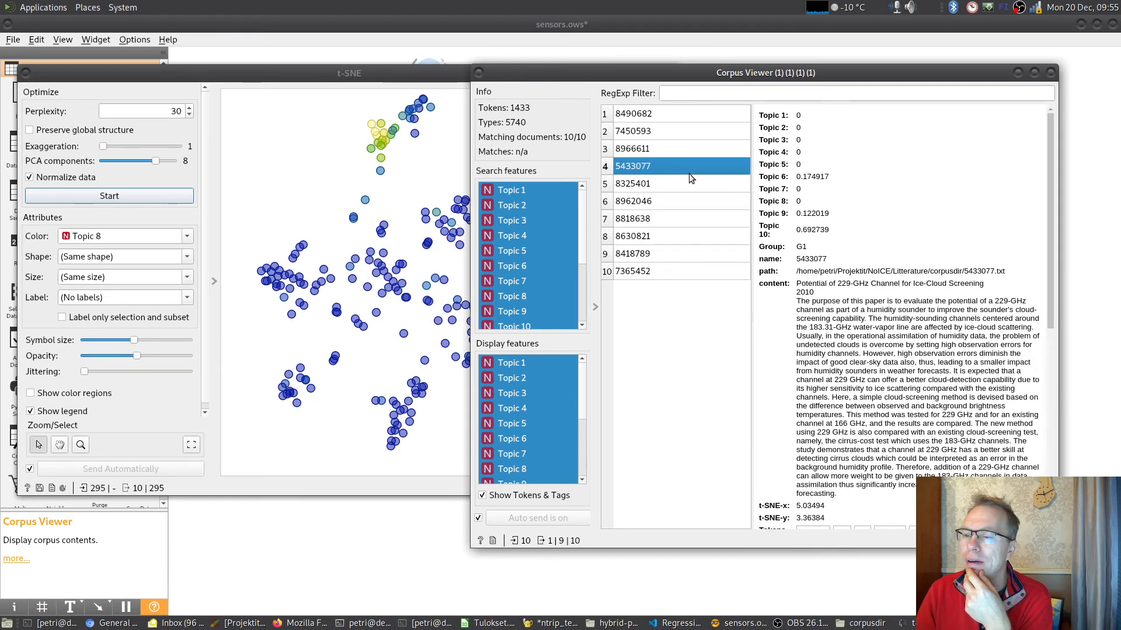
{"action": "left_click", "coordinate": [667, 184]}
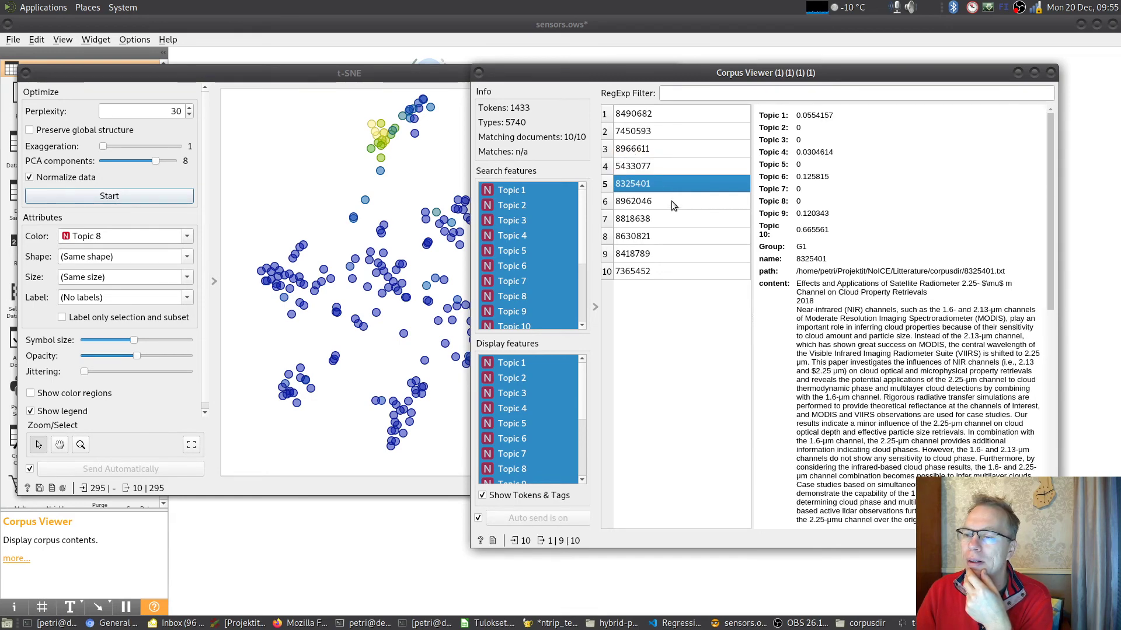
- Read the cluster's remaining documents, from 8962046 to 7365452, and close the Corpus Viewer and t-SNE windows
{"action": "left_click", "coordinate": [671, 201]}
{"action": "left_click", "coordinate": [672, 218]}
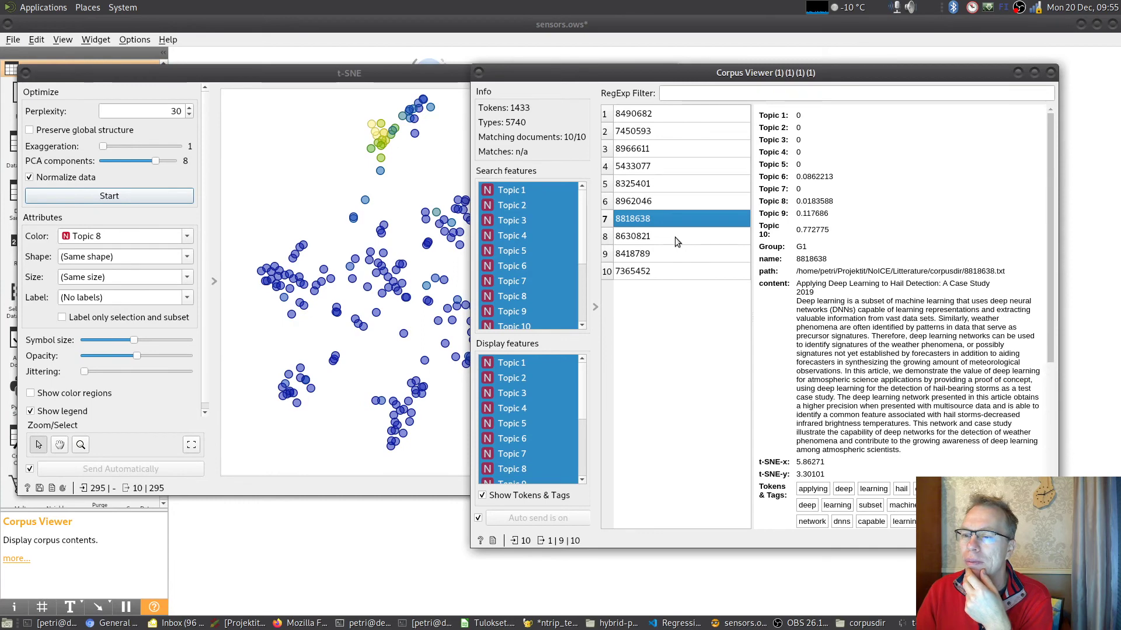
{"action": "left_click", "coordinate": [675, 237]}
{"action": "left_click", "coordinate": [679, 253]}
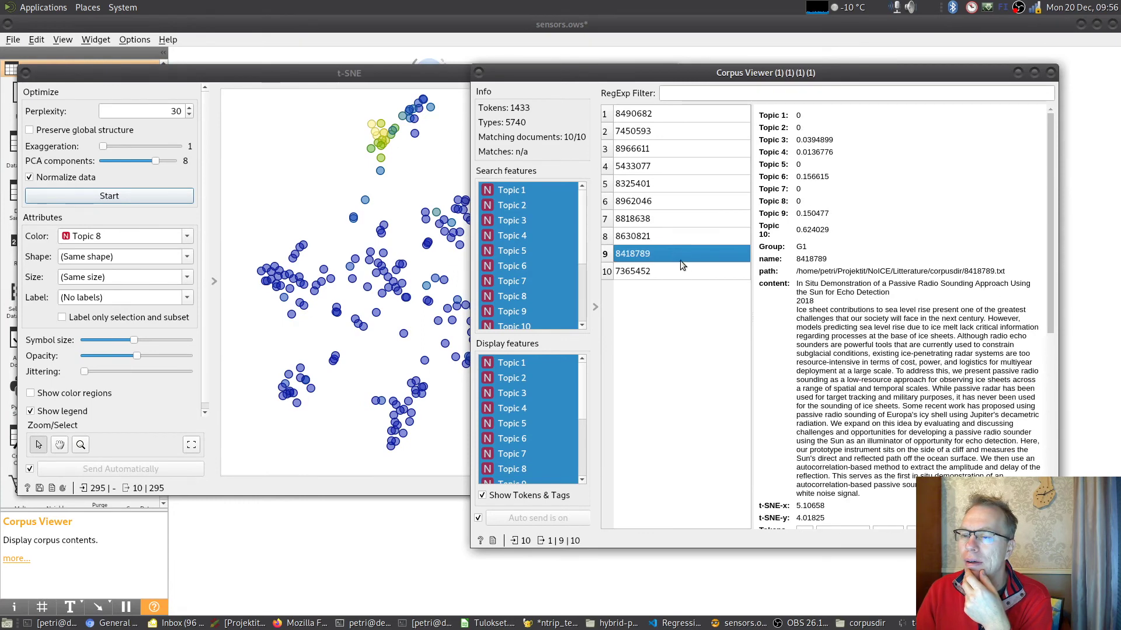
{"action": "left_click", "coordinate": [684, 272]}
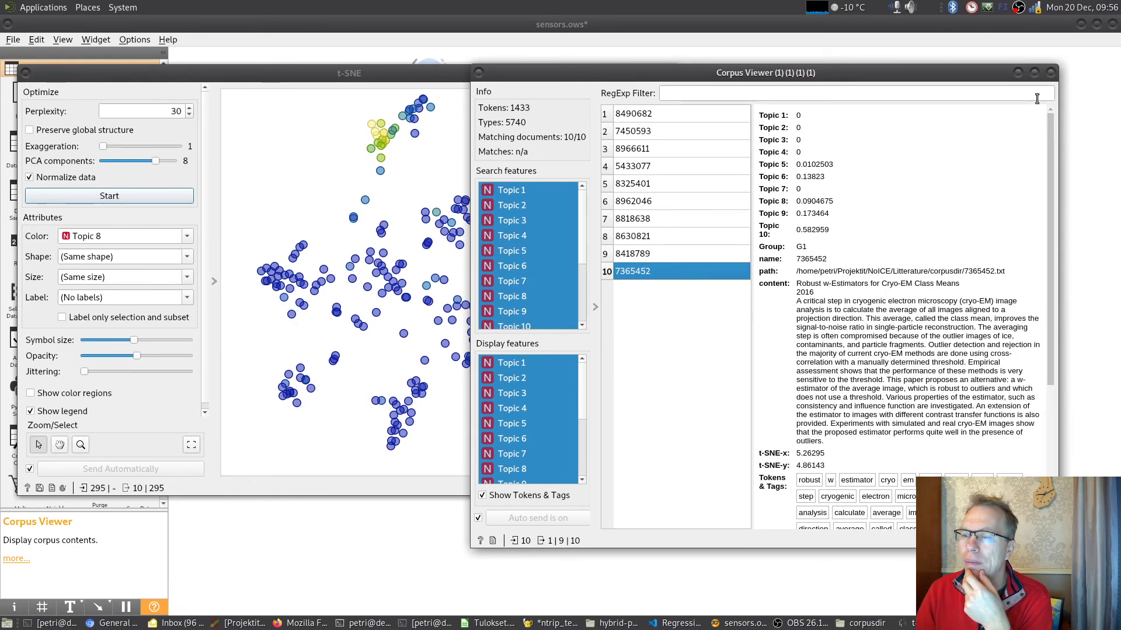
{"action": "left_click", "coordinate": [1050, 72]}
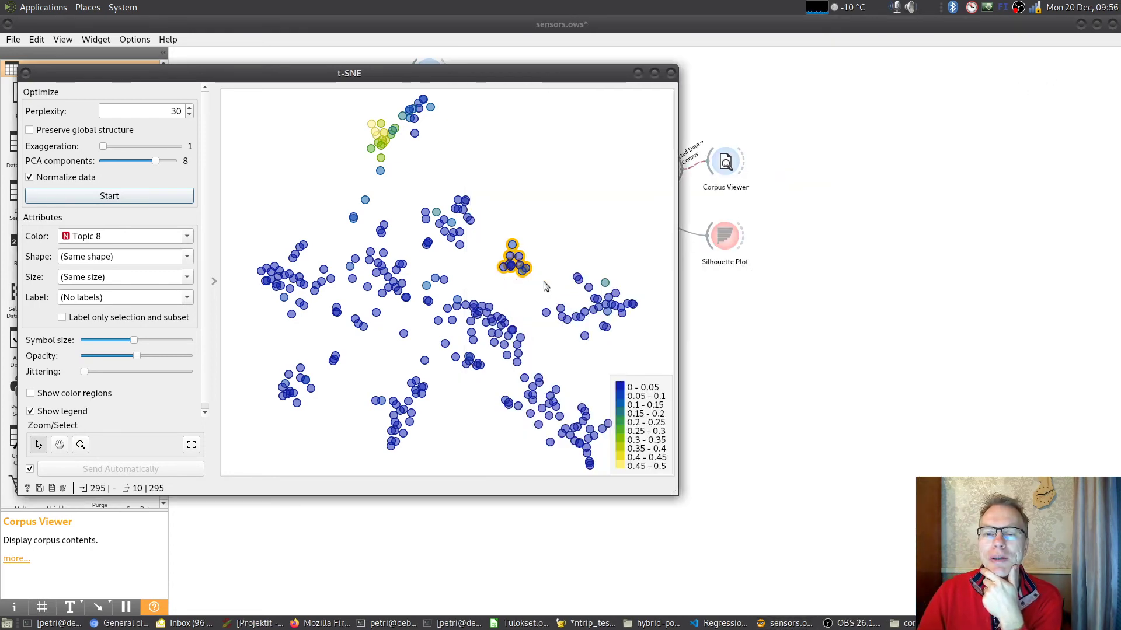
{"action": "left_click", "coordinate": [671, 73]}
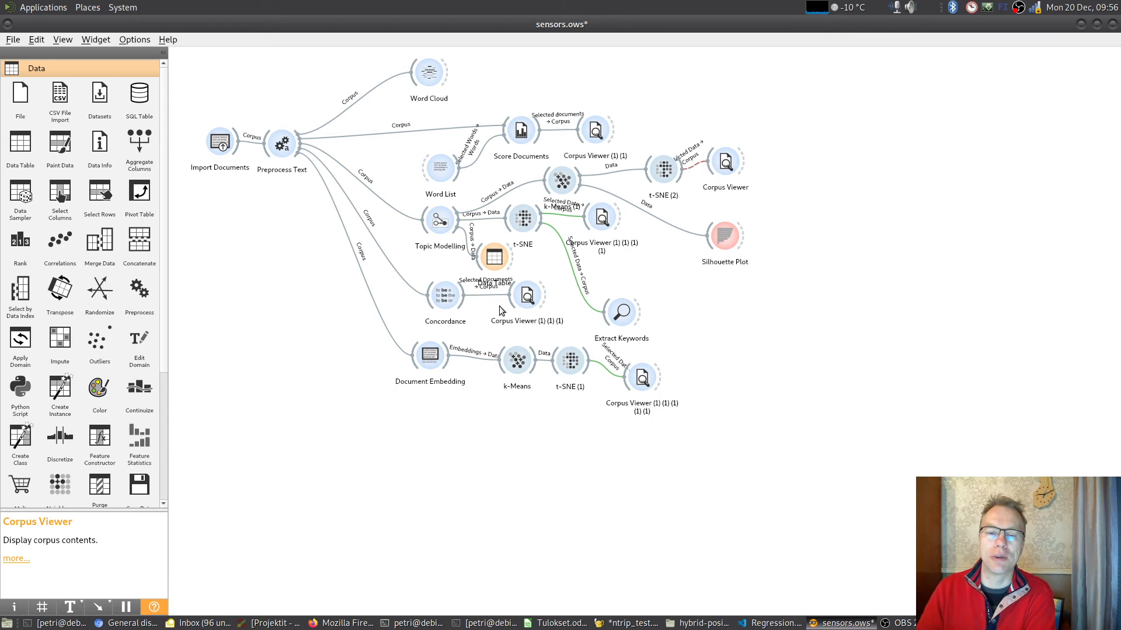
- Open Score Documents and Word List side by side and select the words SAR and gnss in the Satellite list for scoring
{"action": "mouse_move", "coordinate": [450, 308]}
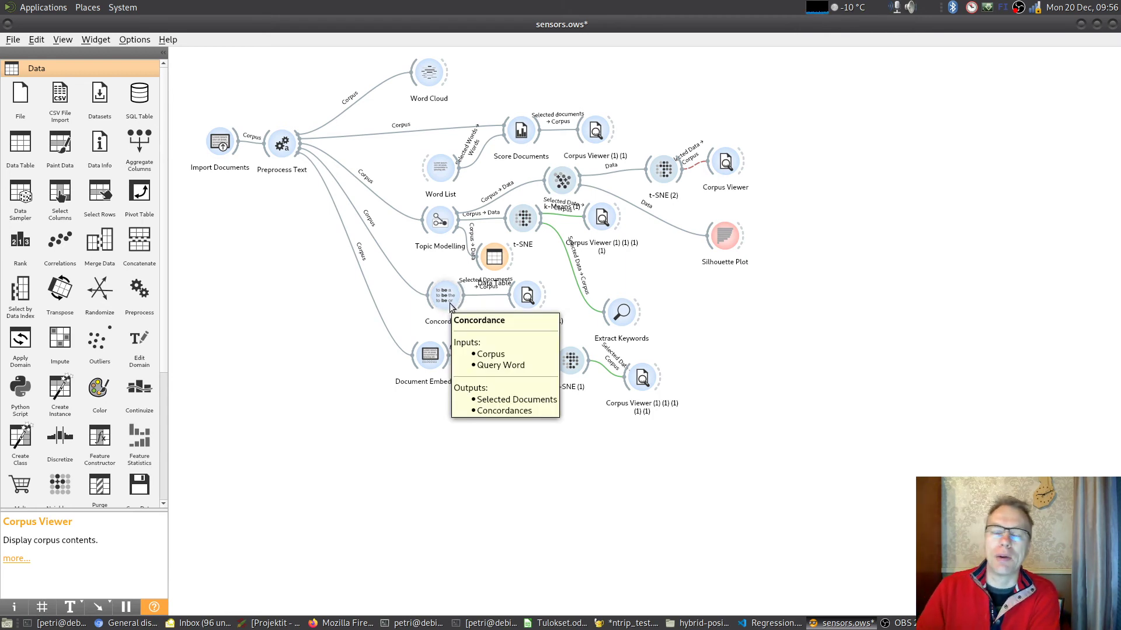
{"action": "double_click", "coordinate": [521, 132]}
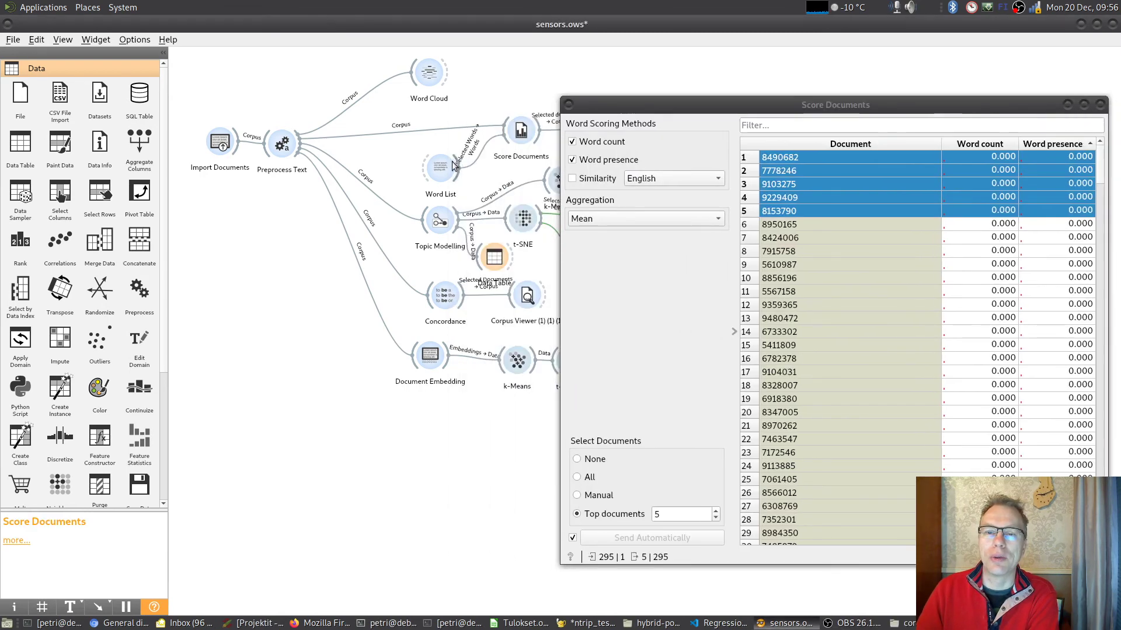
{"action": "double_click", "coordinate": [440, 168]}
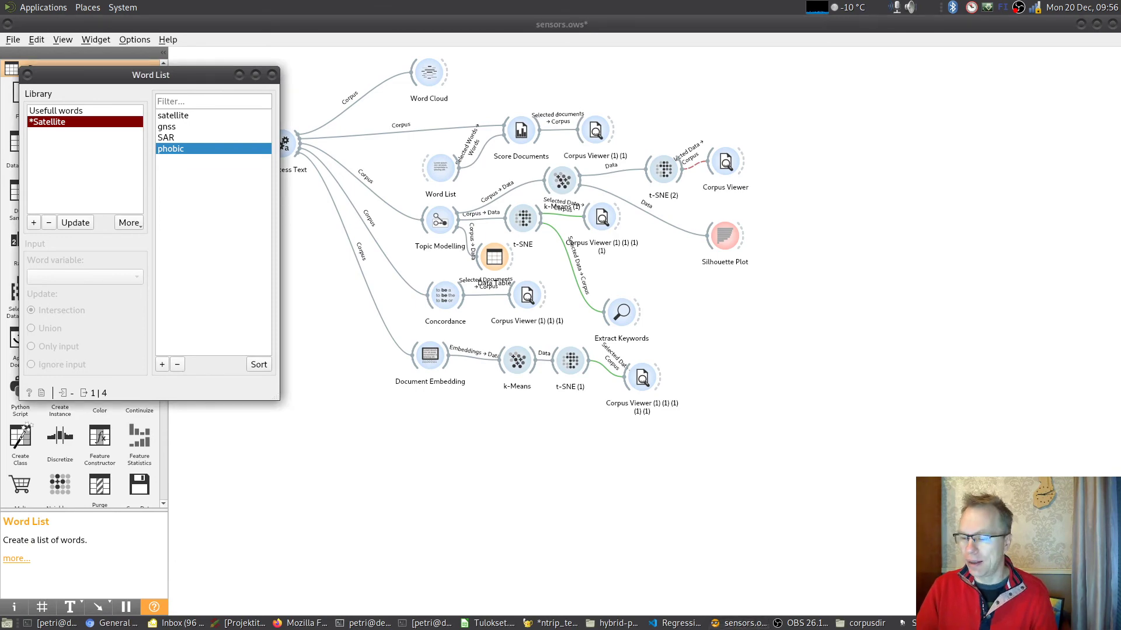
{"action": "left_click", "coordinate": [928, 623]}
{"action": "left_click_drag", "start_coordinate": [772, 105], "coordinate": [643, 103]}
{"action": "left_click", "coordinate": [173, 138]}
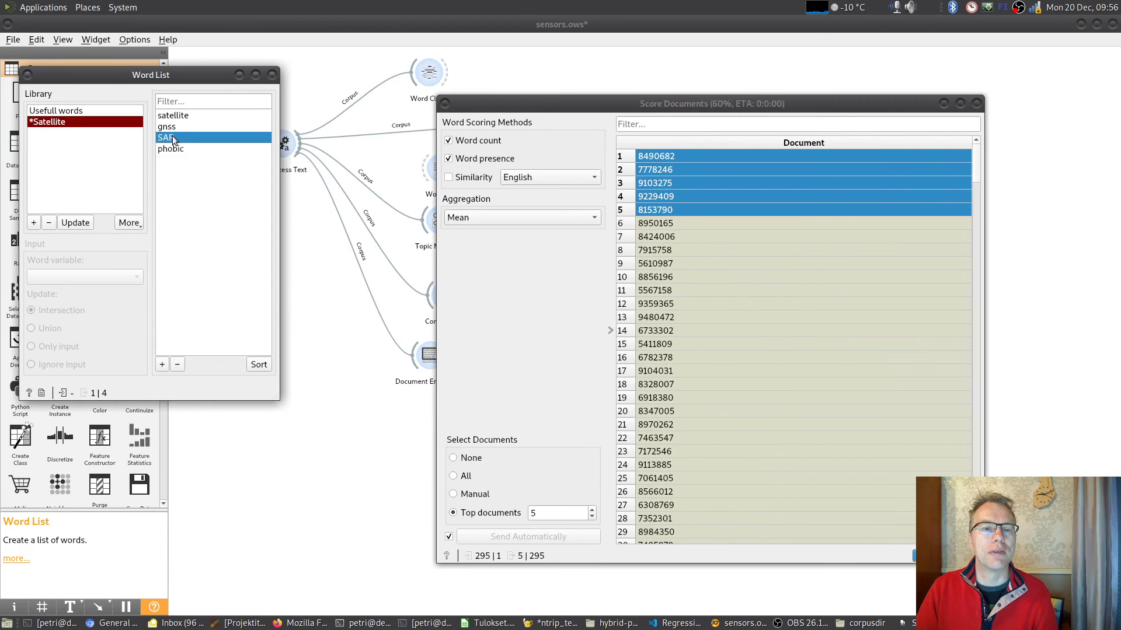
{"action": "left_click", "coordinate": [172, 127], "text": "ctrl"}
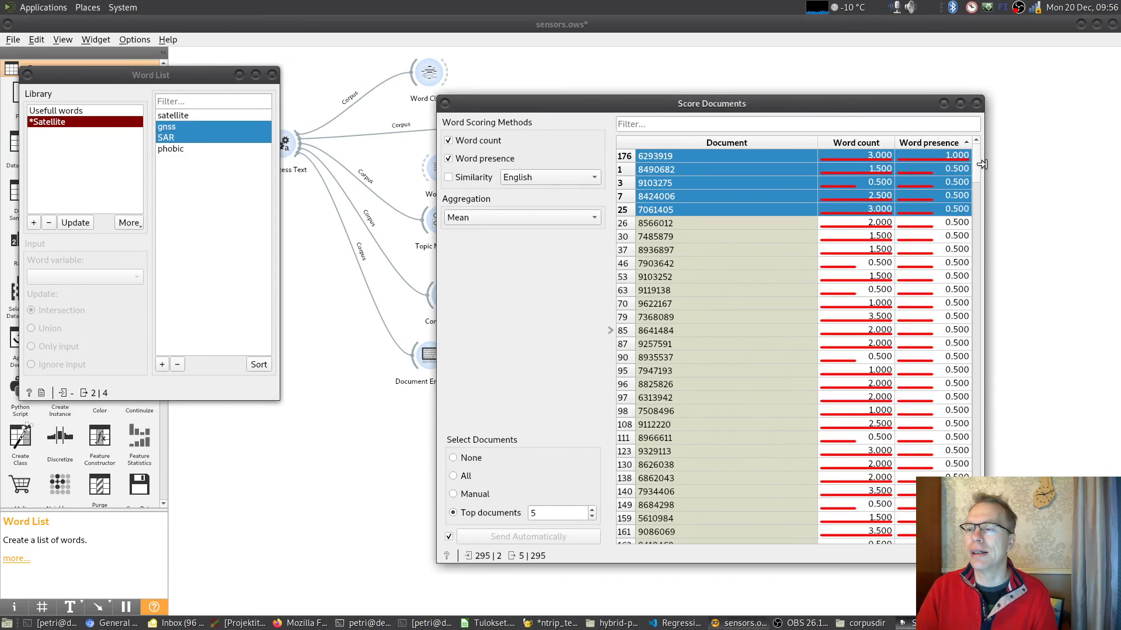
- Widen the Score Documents window, select only document 6293919 as output, and close the Score Documents and Word List windows
{"action": "left_click_drag", "start_coordinate": [982, 164], "coordinate": [1077, 164]}
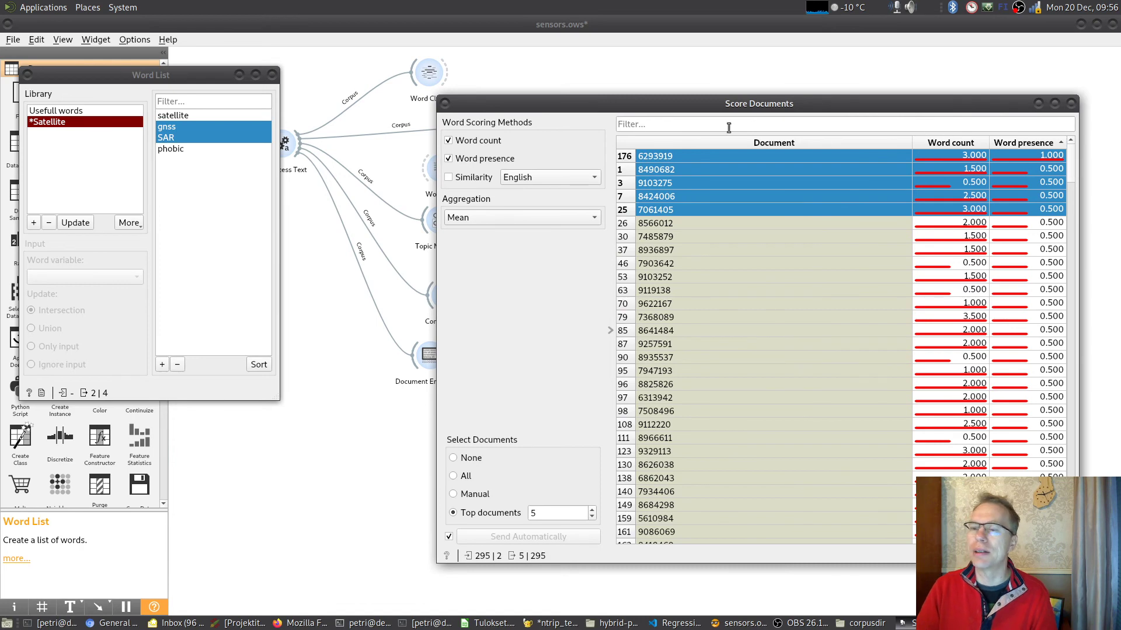
{"action": "left_click", "coordinate": [665, 156]}
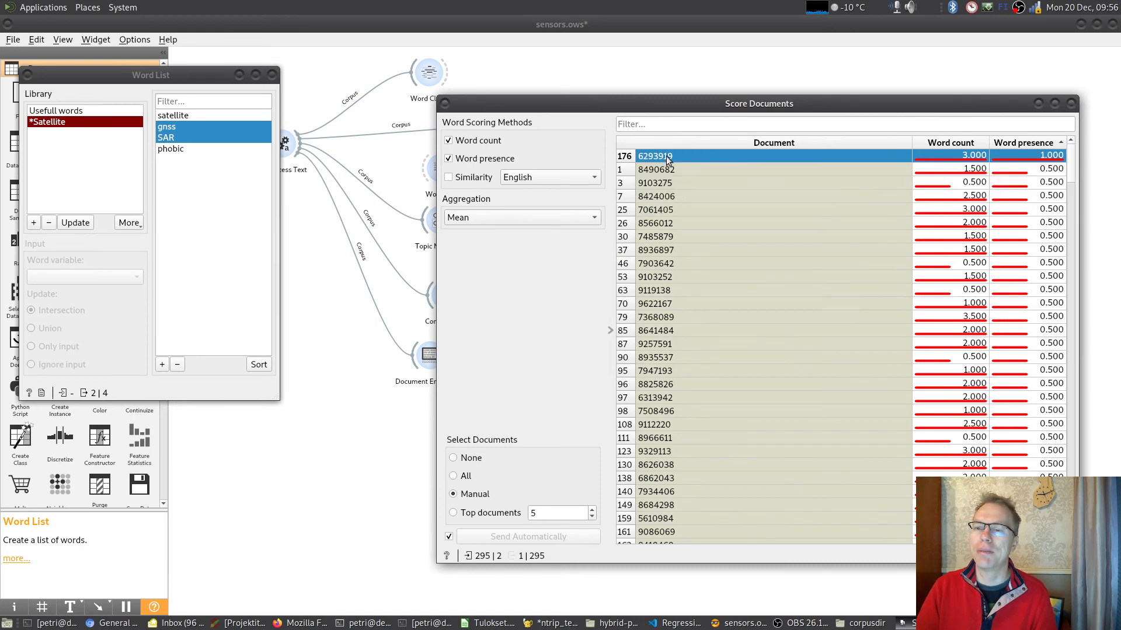
{"action": "left_click", "coordinate": [1071, 103]}
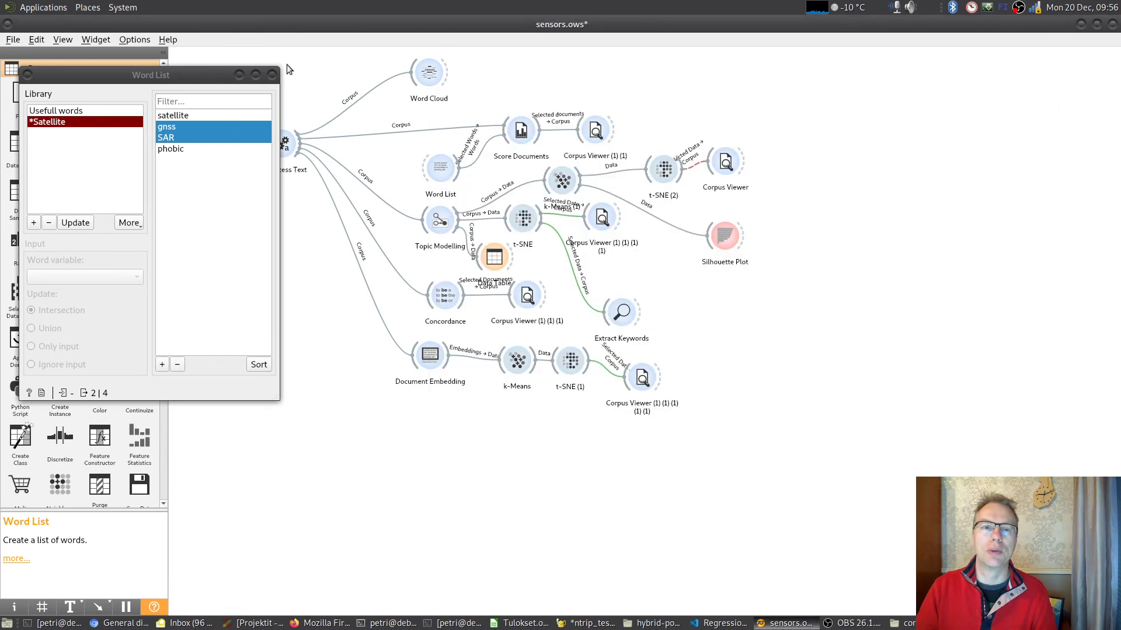
{"action": "key", "text": "ctrl+w"}
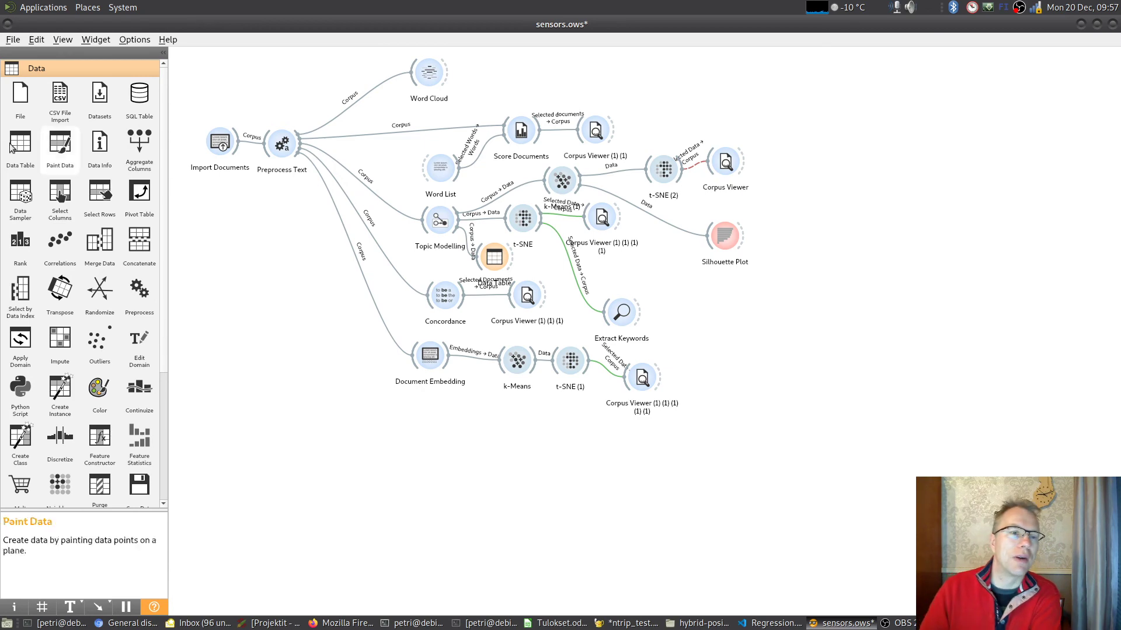
- Expand the Text Mining widget category and try to display the add-on list in the installer
{"action": "scroll", "coordinate": [99, 70], "scroll_direction": "down", "scroll_amount": 5}
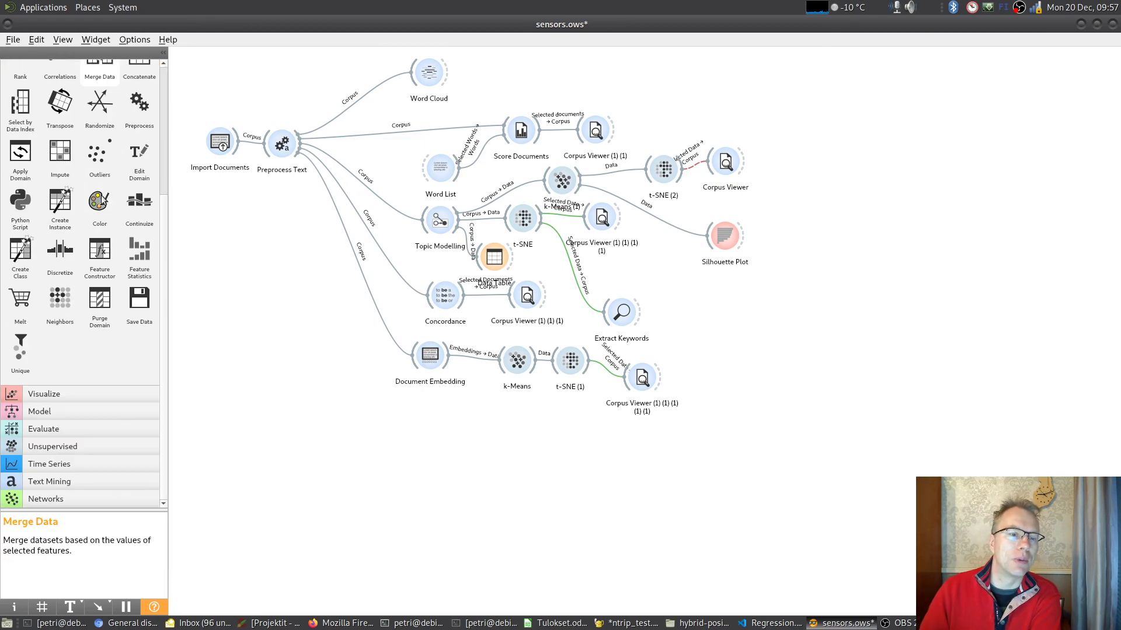
{"action": "left_click", "coordinate": [63, 483]}
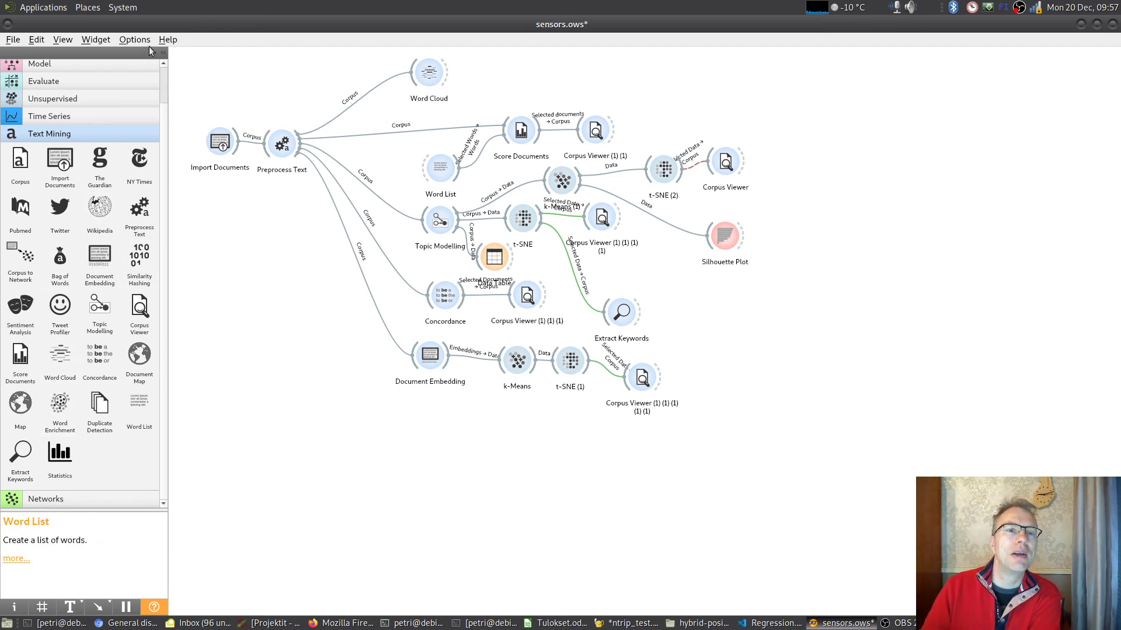
{"action": "left_click", "coordinate": [132, 40]}
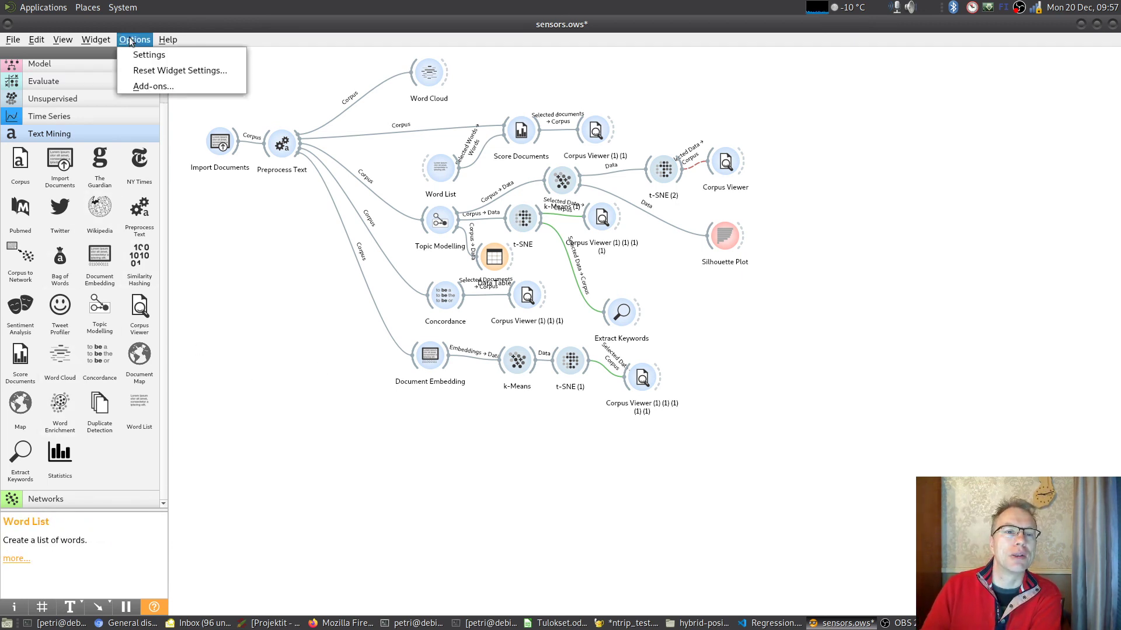
{"action": "left_click", "coordinate": [153, 86]}
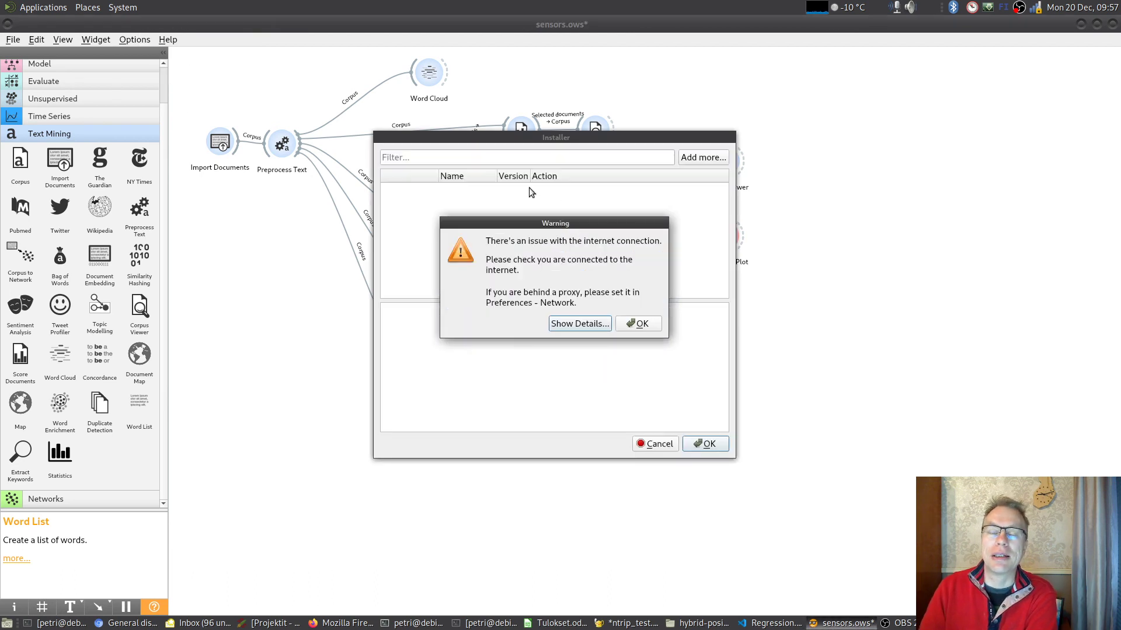
{"action": "left_click", "coordinate": [639, 324]}
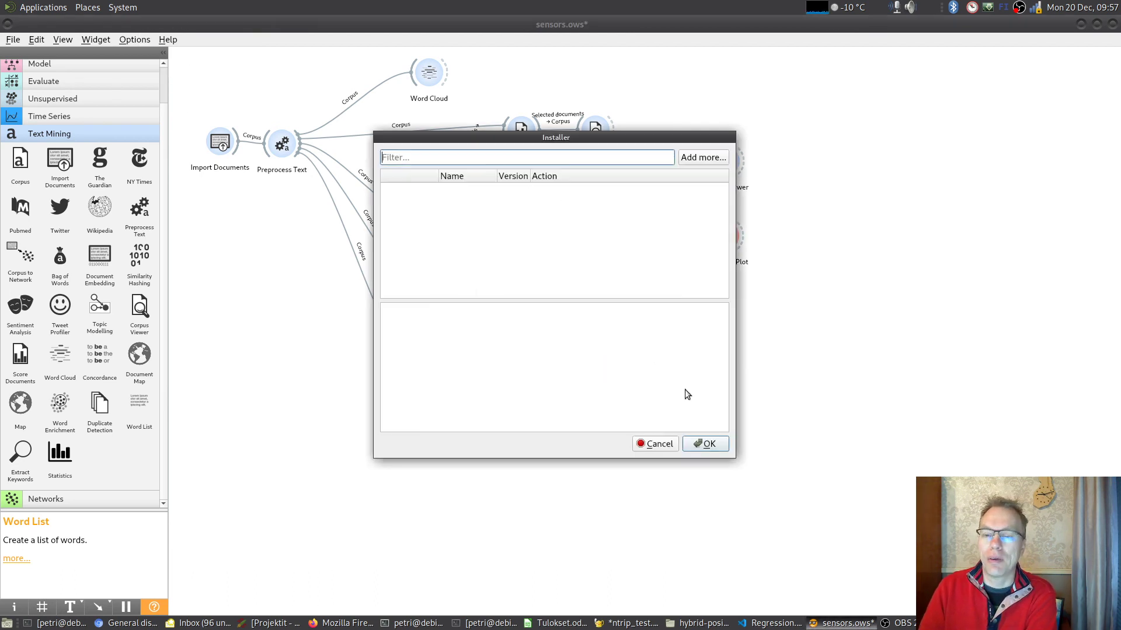
{"action": "left_click", "coordinate": [706, 444]}
- Reopen the add-on installer, look through the available add-ons including Text, and close it without applying changes
{"action": "left_click", "coordinate": [133, 40]}
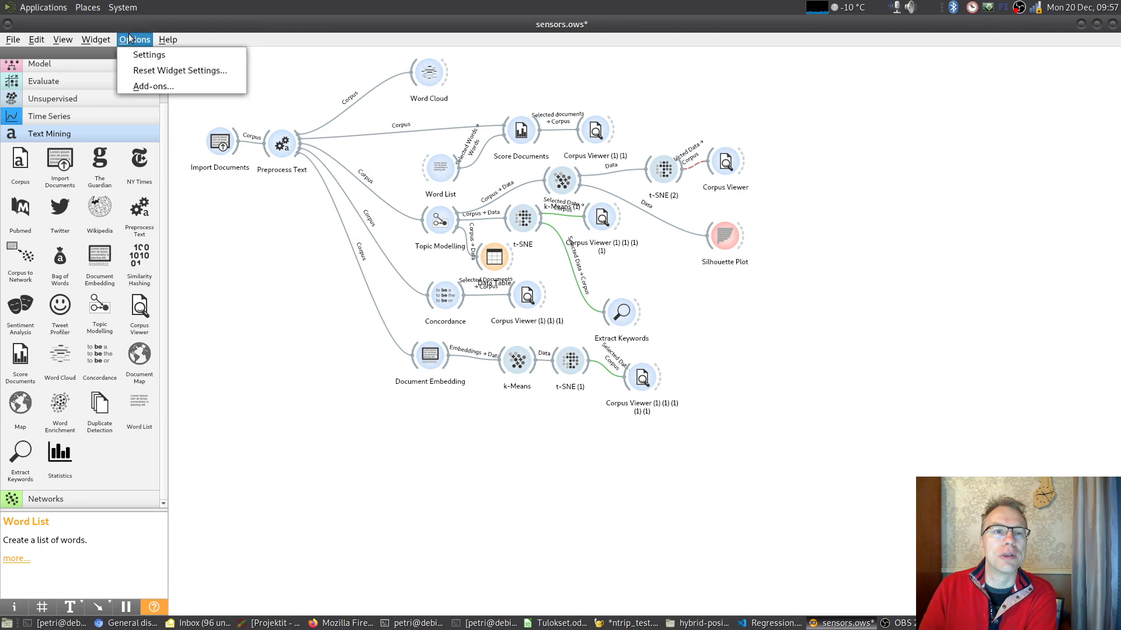
{"action": "left_click", "coordinate": [172, 87]}
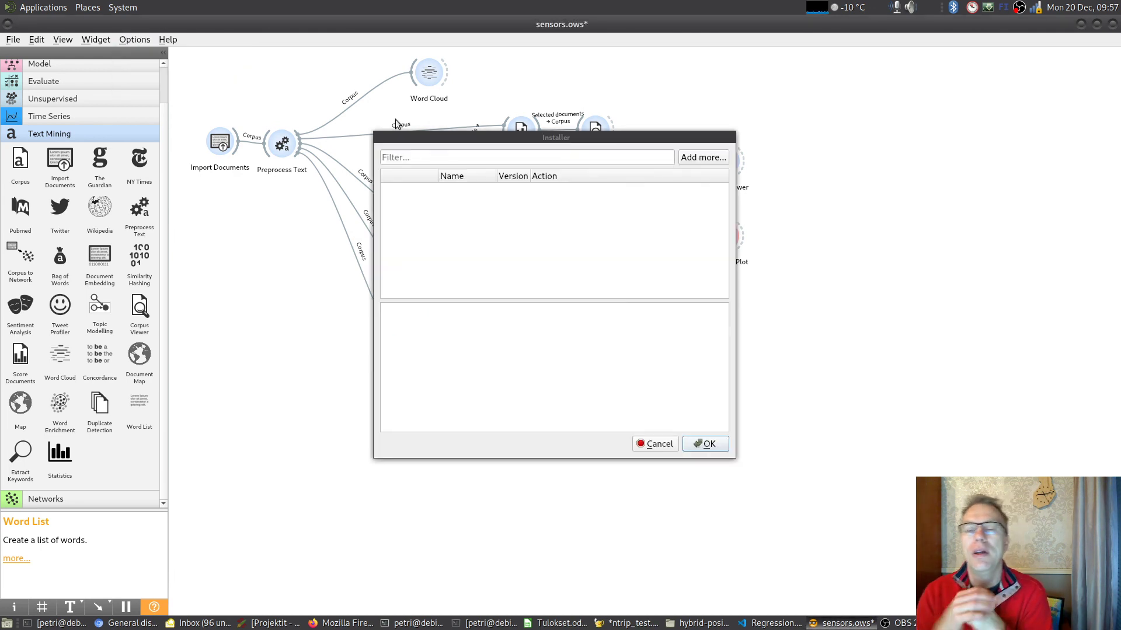
{"action": "scroll", "coordinate": [555, 239], "scroll_direction": "down", "scroll_amount": 2}
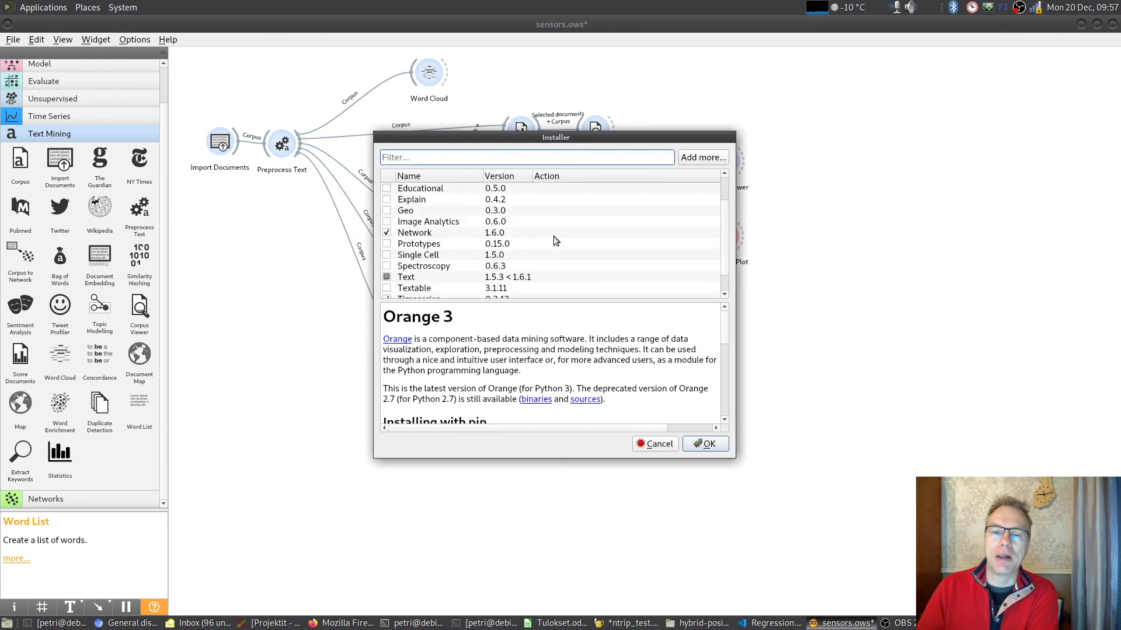
{"action": "scroll", "coordinate": [553, 235], "scroll_direction": "up", "scroll_amount": 2}
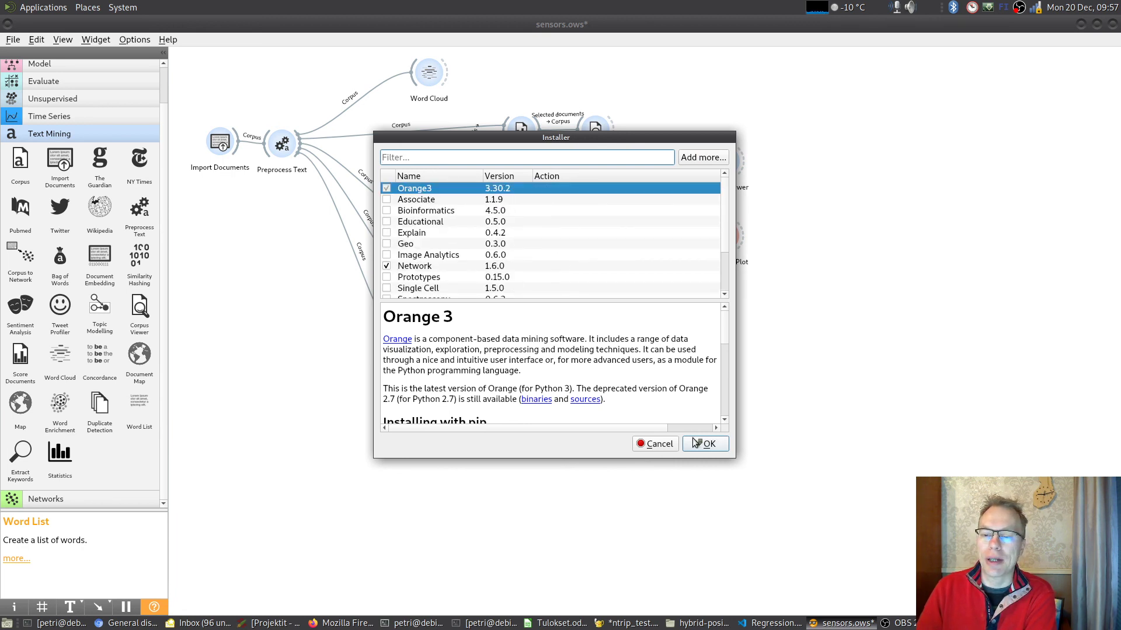
{"action": "left_click", "coordinate": [655, 444]}
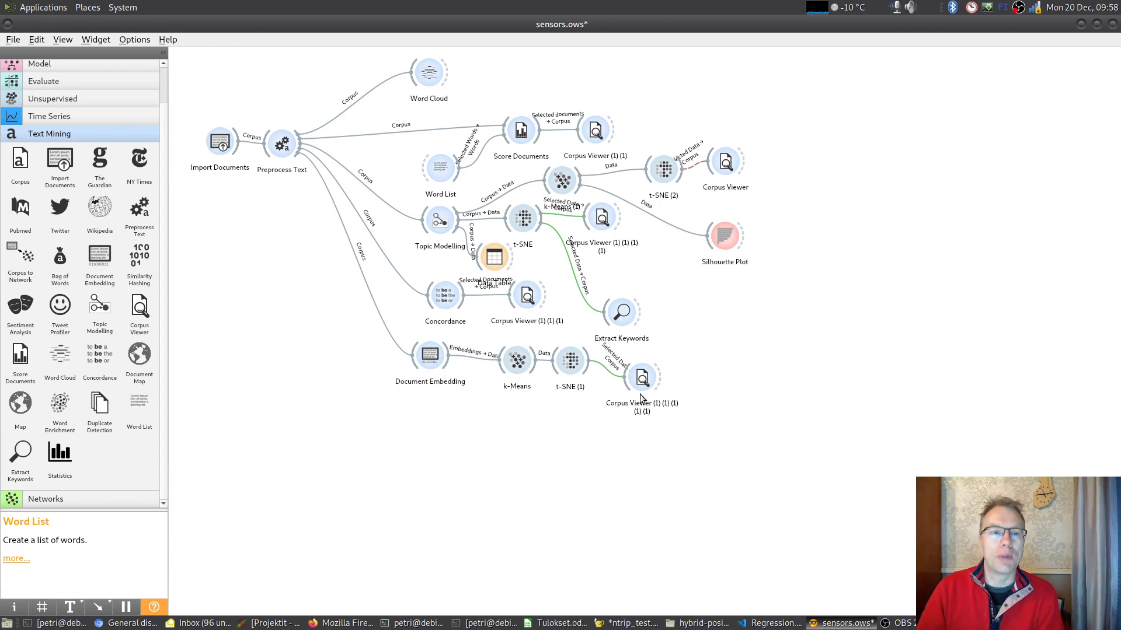
- Switch to OBS and activate the Video scene
{"action": "left_click", "coordinate": [899, 622]}
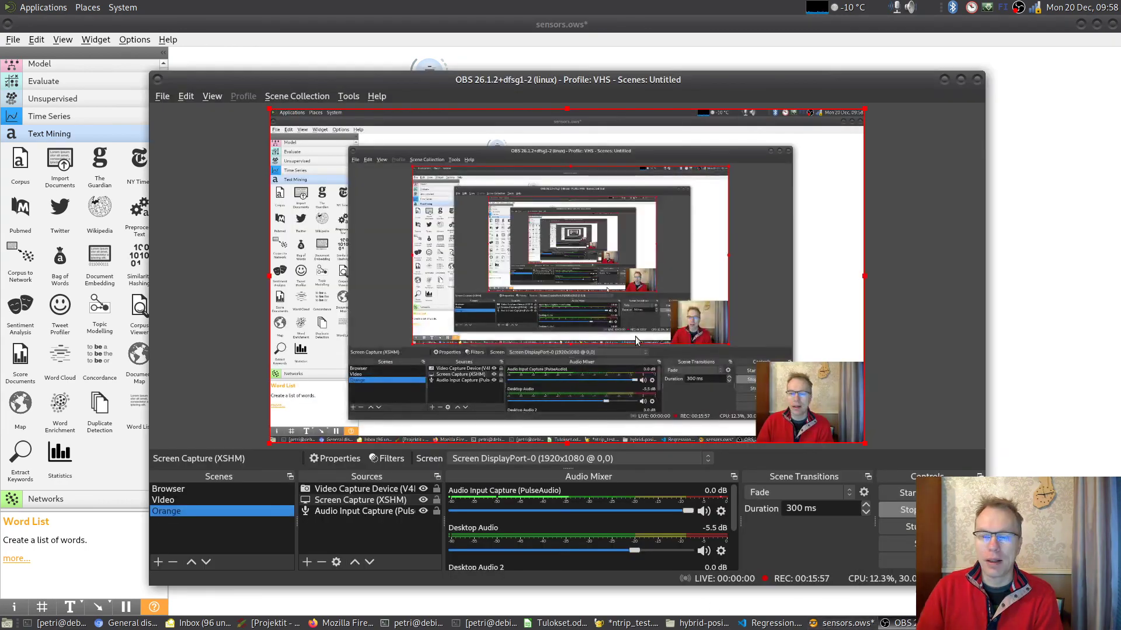
{"action": "left_click", "coordinate": [163, 501]}
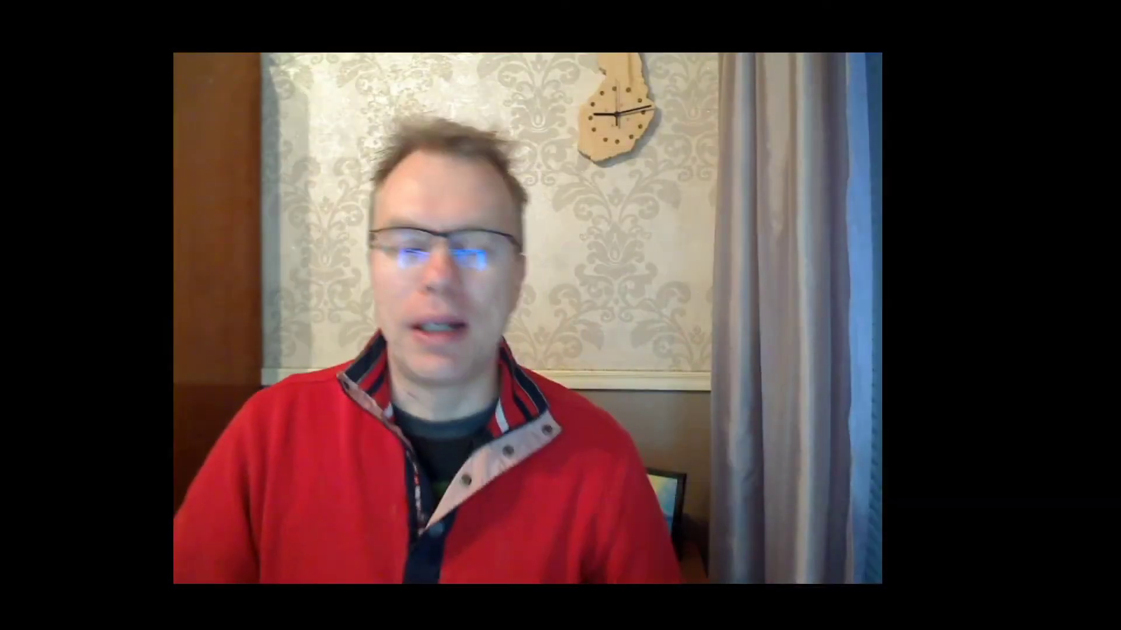